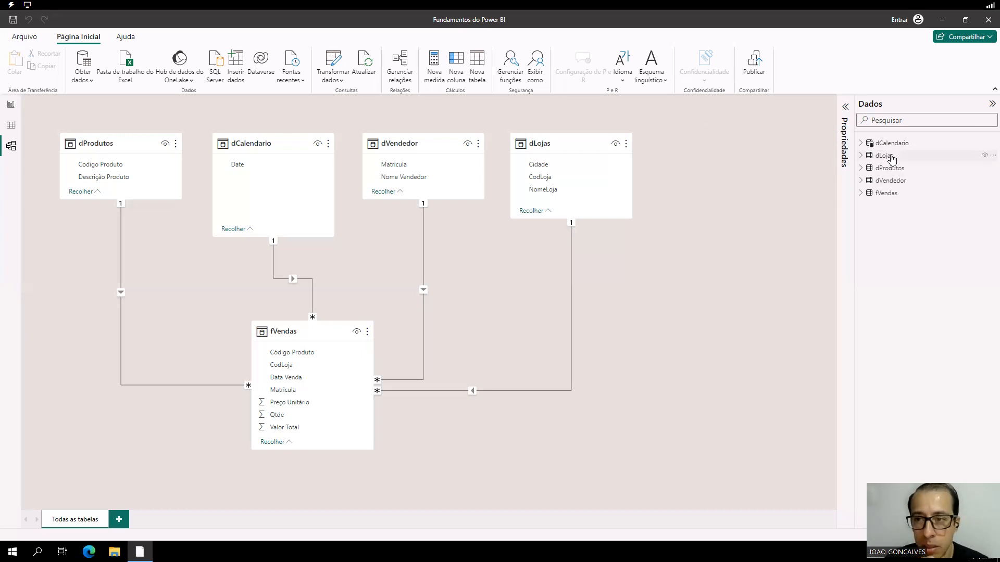
# Show the formula that defines the dCalendario table and enlarge its text for reading
pyautogui.moveTo(893, 159)
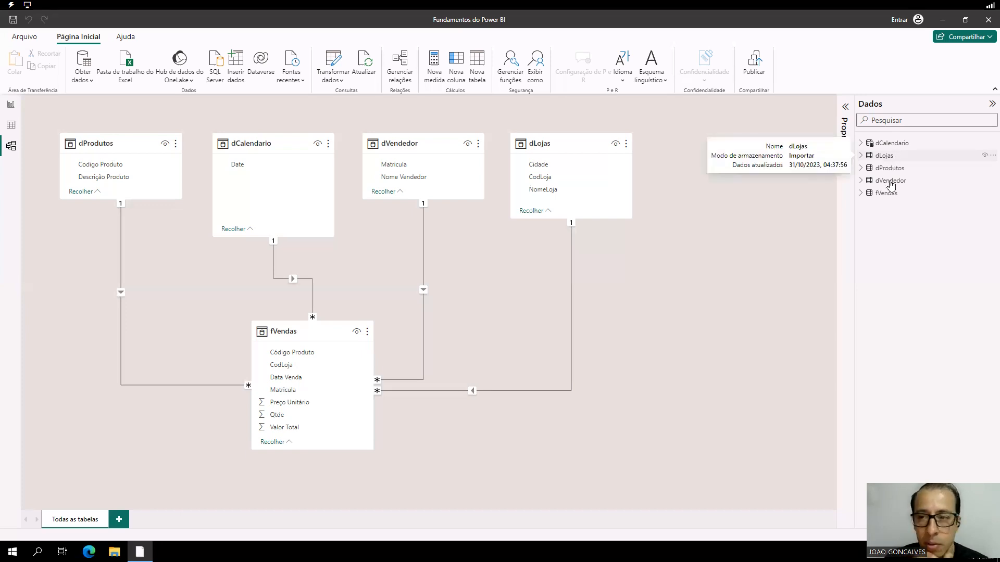
pyautogui.moveTo(889, 196)
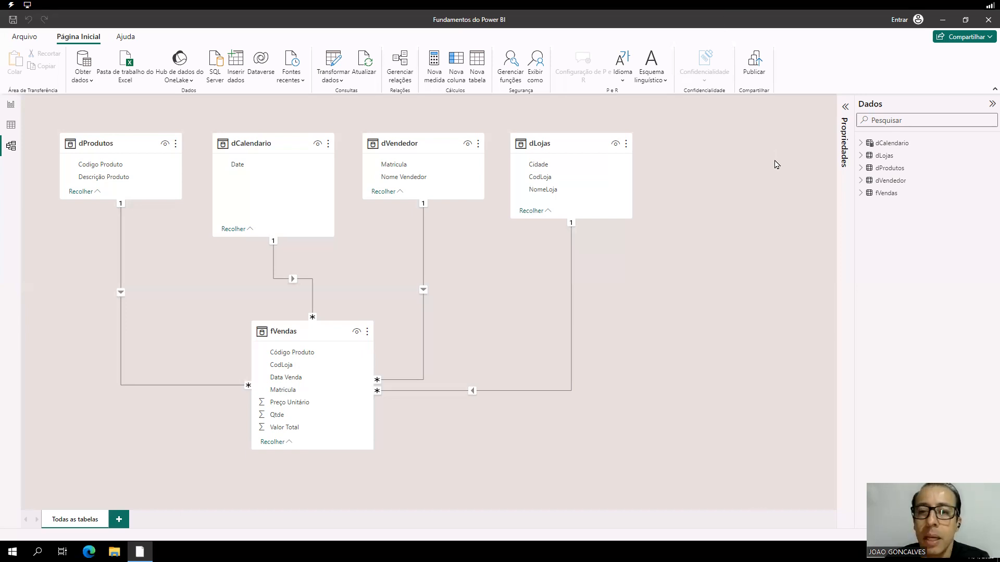
pyautogui.click(876, 147)
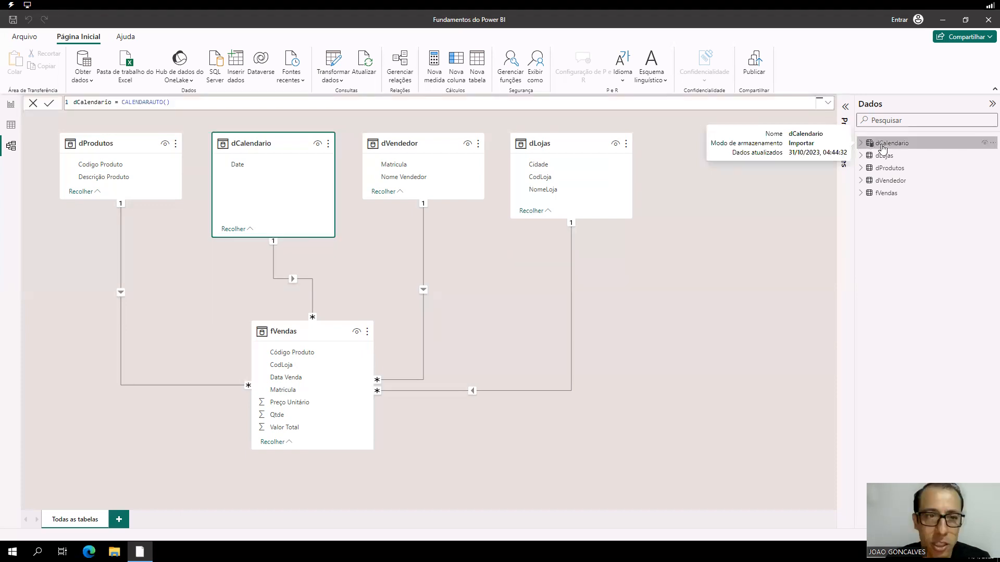
pyautogui.moveTo(888, 148)
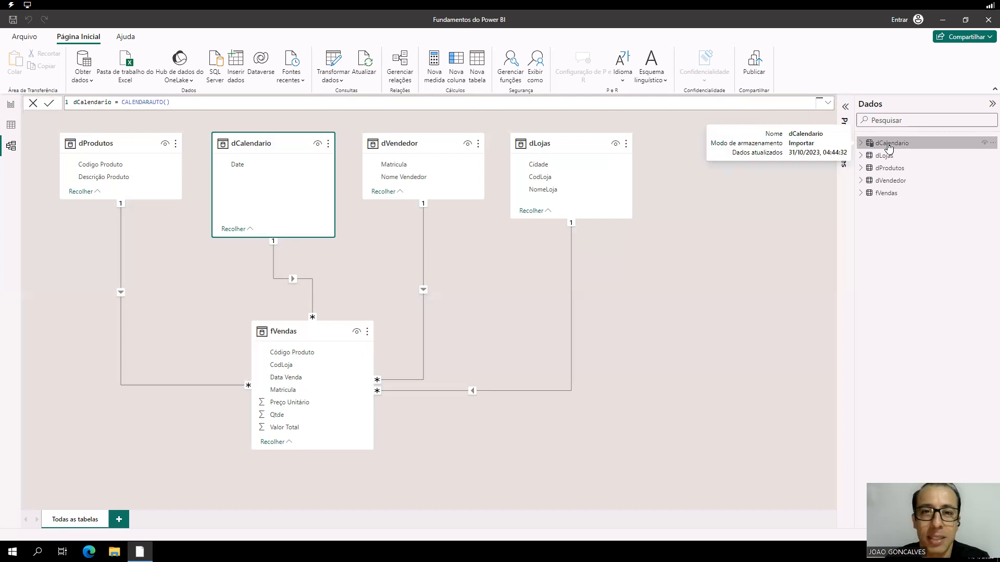
pyautogui.click(185, 100)
pyautogui.scroll(2, 184, 100)
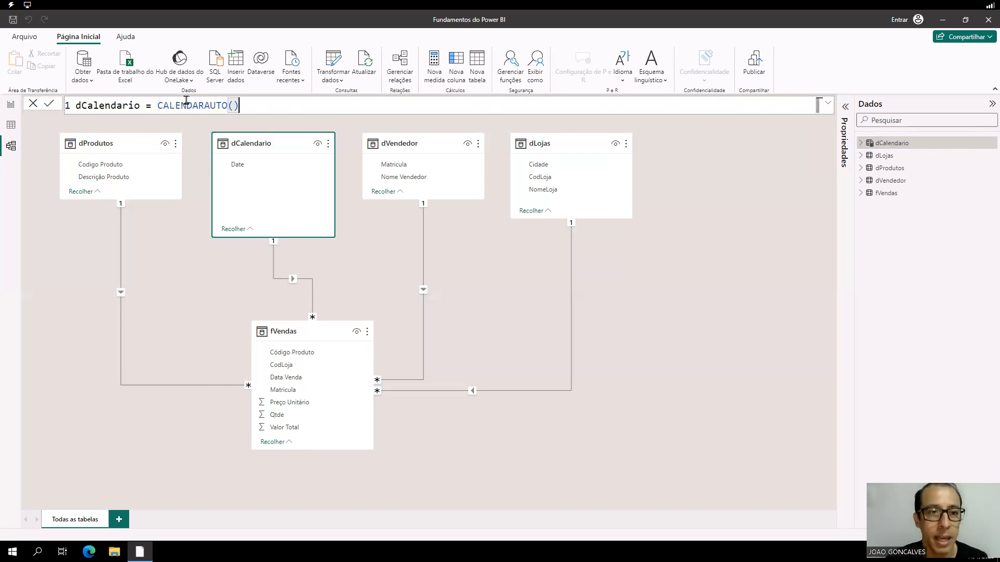
pyautogui.scroll(2, 334, 109)
pyautogui.scroll(1, 310, 109)
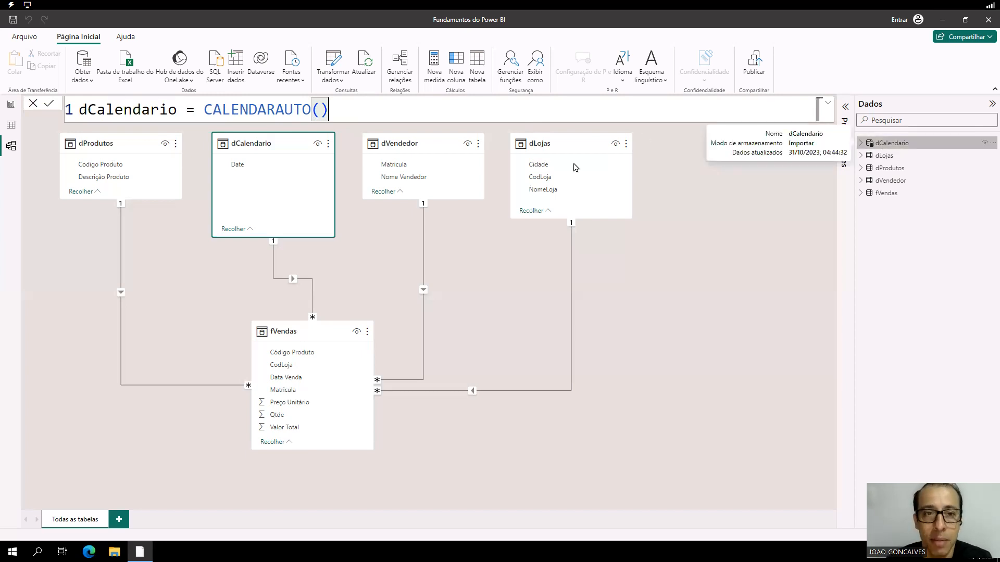
# Add a calculated column named Ano to the dCalendario table
pyautogui.click(861, 144)
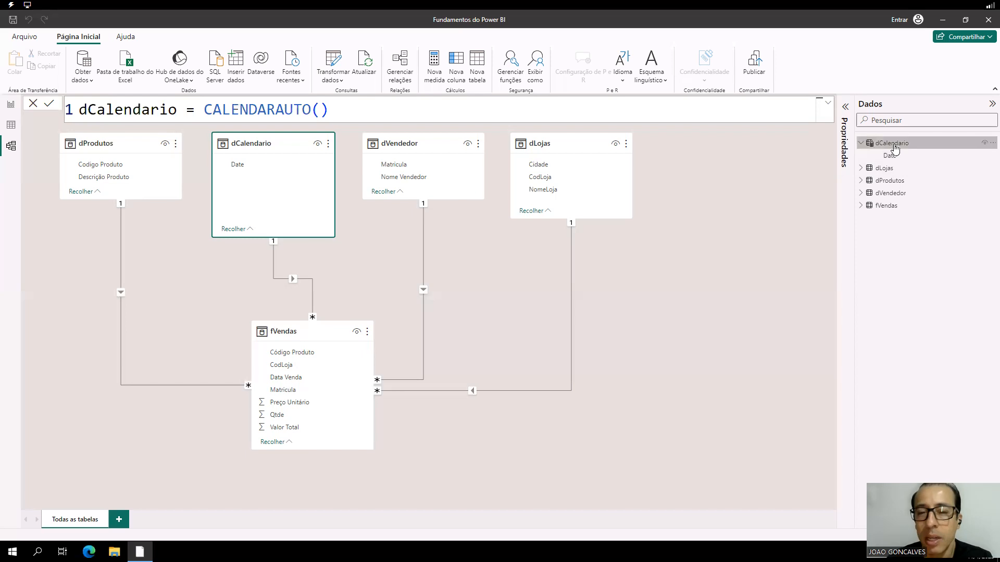
pyautogui.moveTo(892, 150)
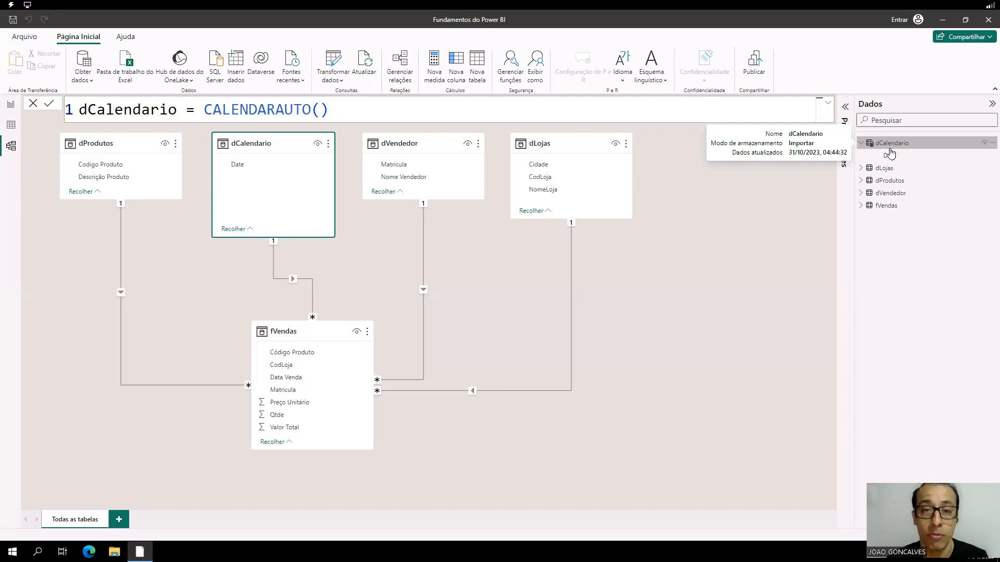
pyautogui.click(861, 144)
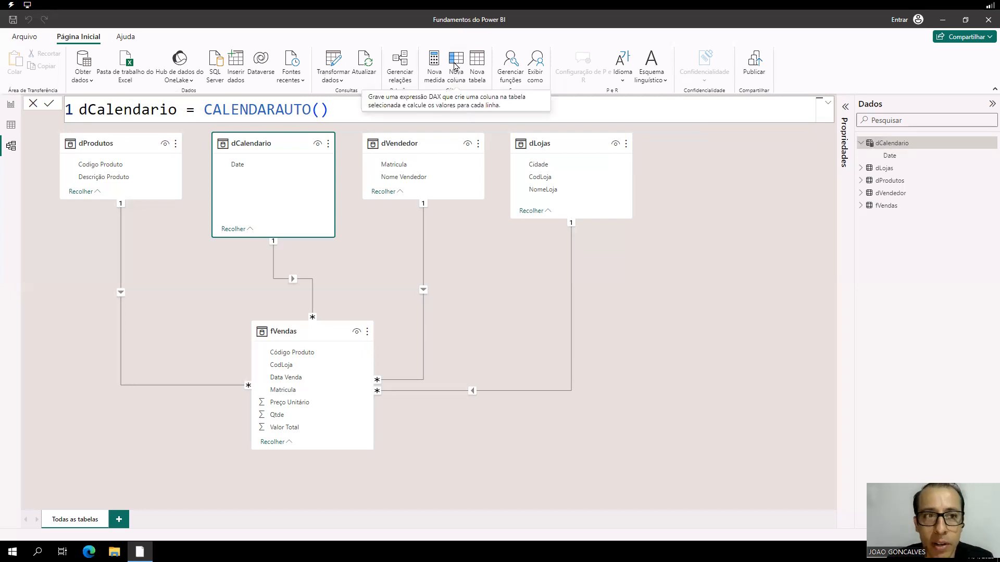
pyautogui.click(457, 69)
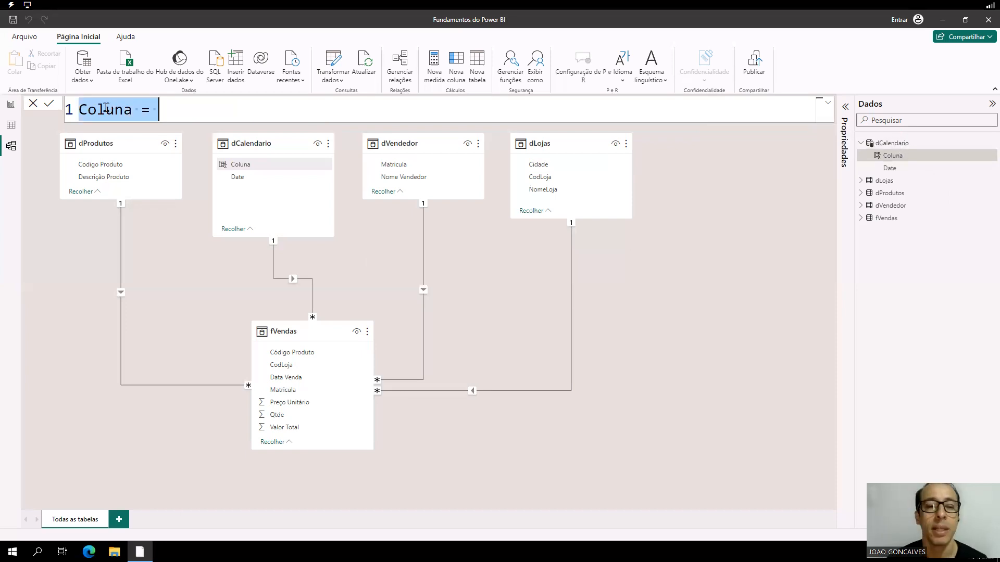
pyautogui.doubleClick(105, 108)
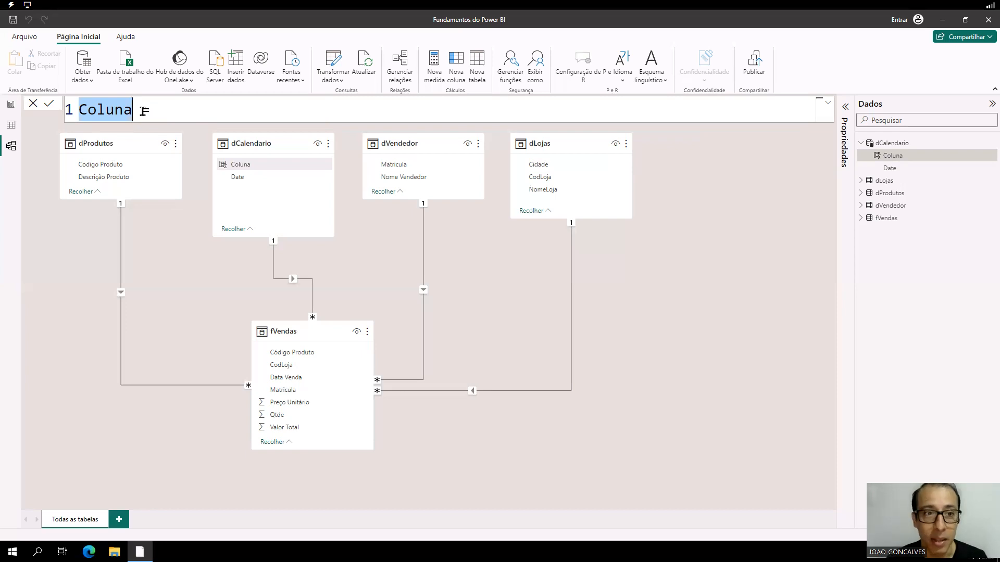
pyautogui.doubleClick(180, 113)
pyautogui.click(180, 112)
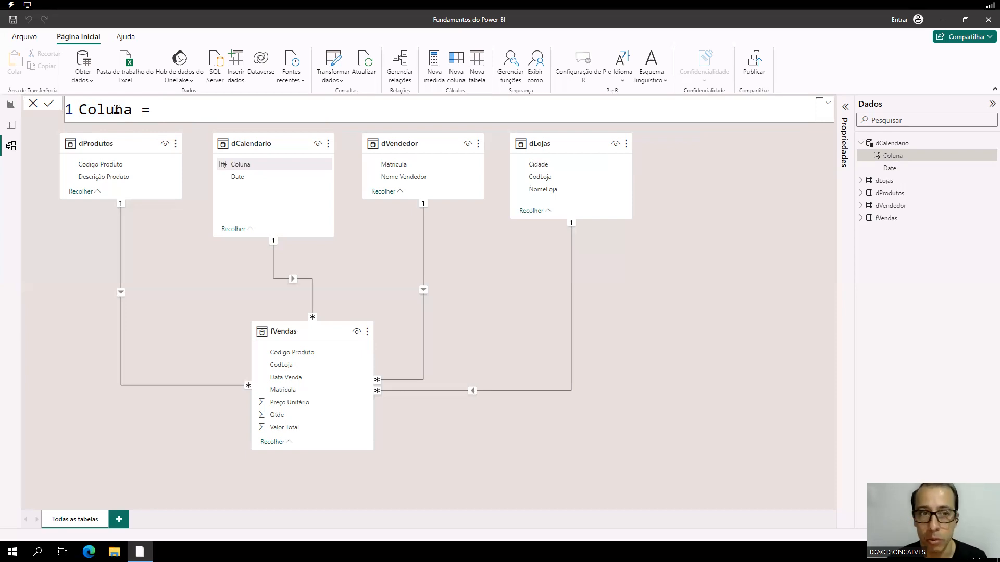
pyautogui.doubleClick(116, 110)
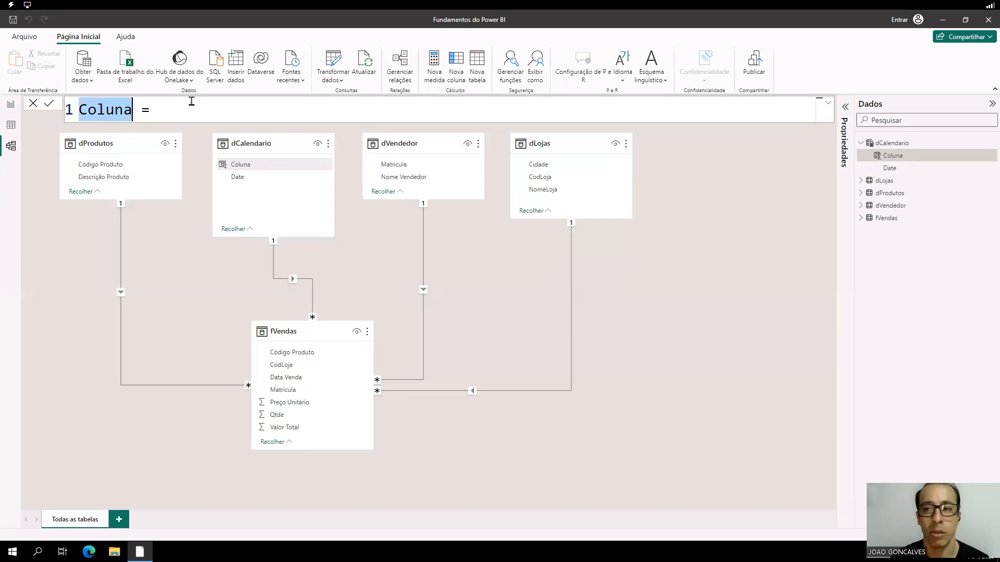
pyautogui.write('Ano')
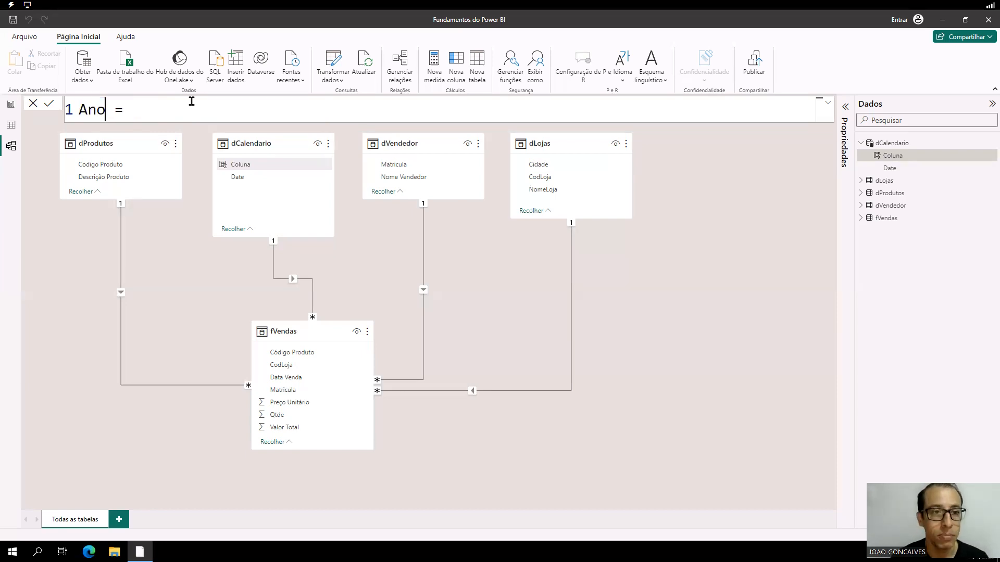
# Define the Ano column as YEAR(dCalendario[Date]) and commit the formula
pyautogui.press('Right')
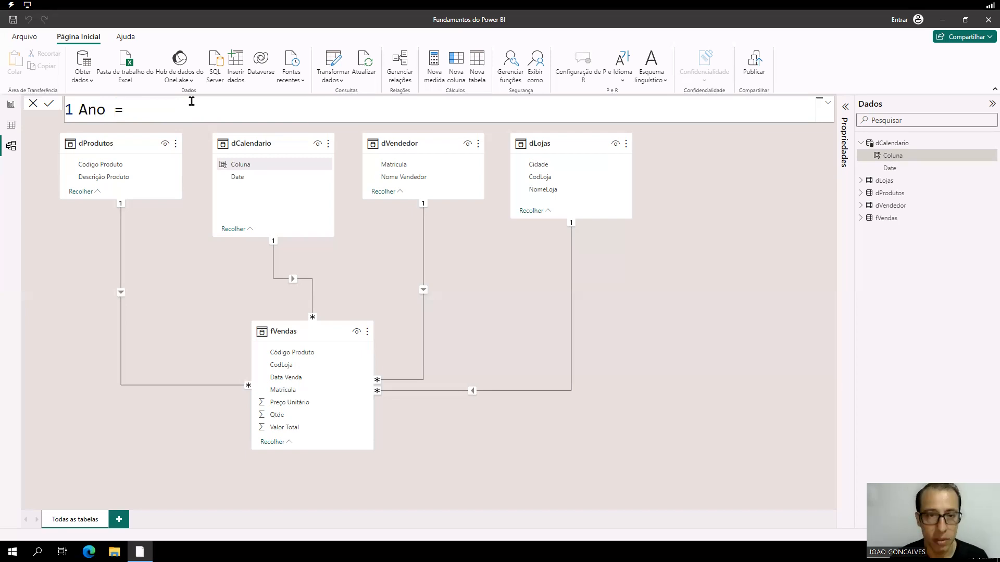
pyautogui.write('year')
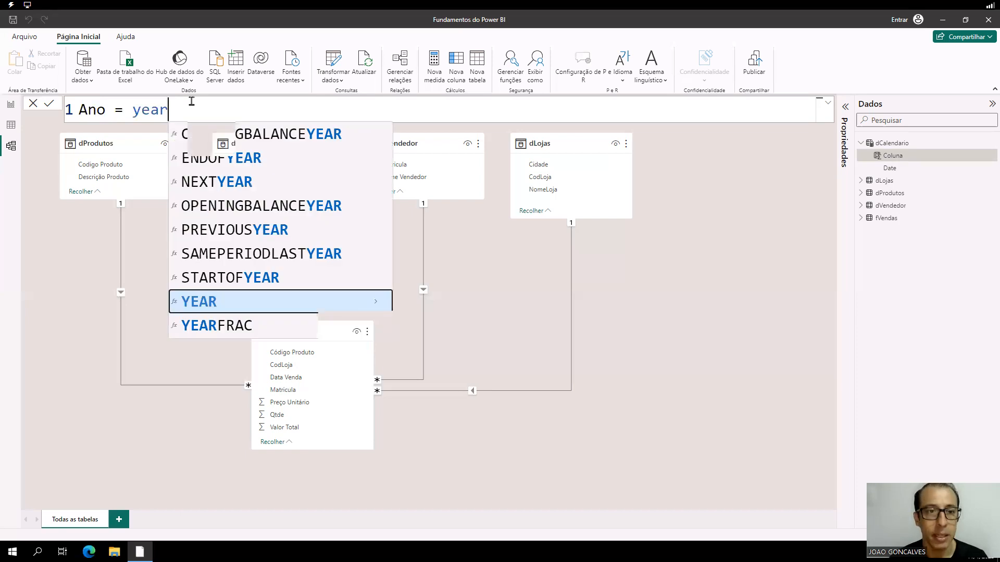
pyautogui.press('Tab')
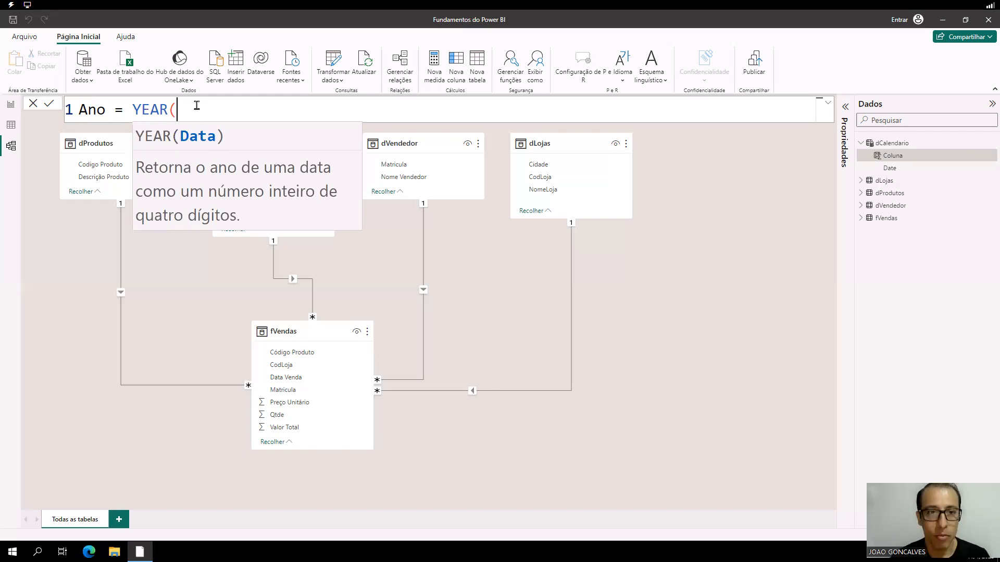
pyautogui.write('dcal')
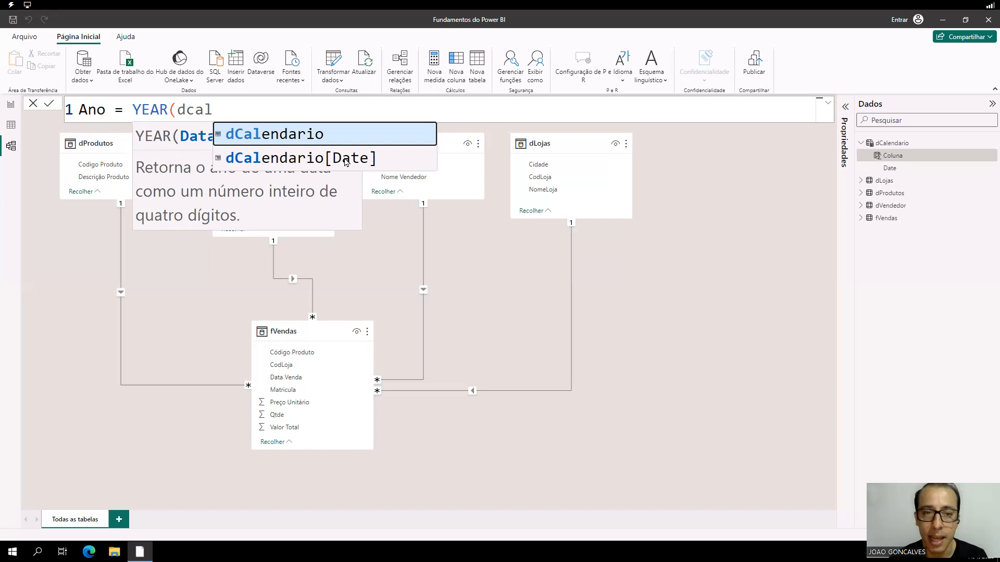
pyautogui.click(345, 158)
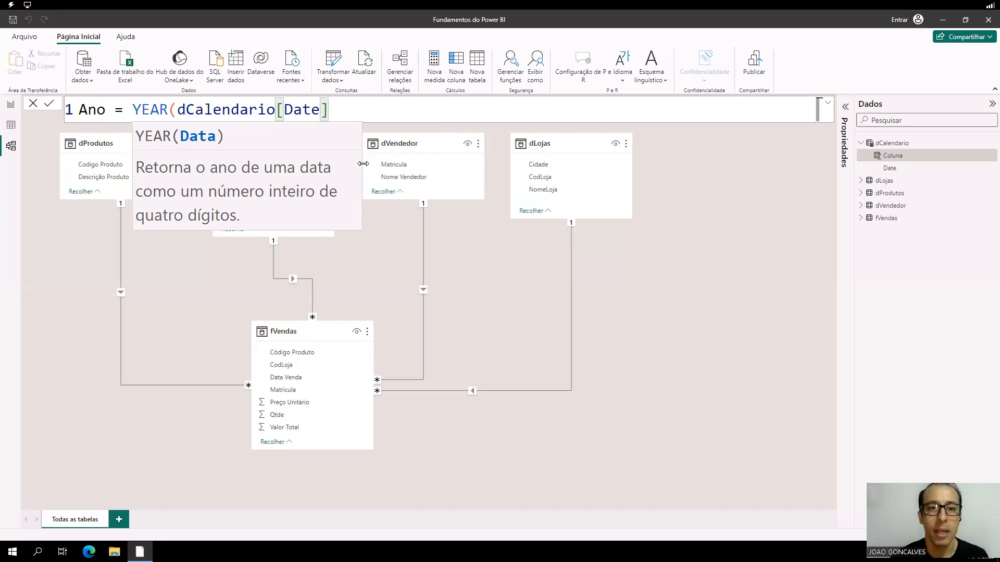
pyautogui.write(')')
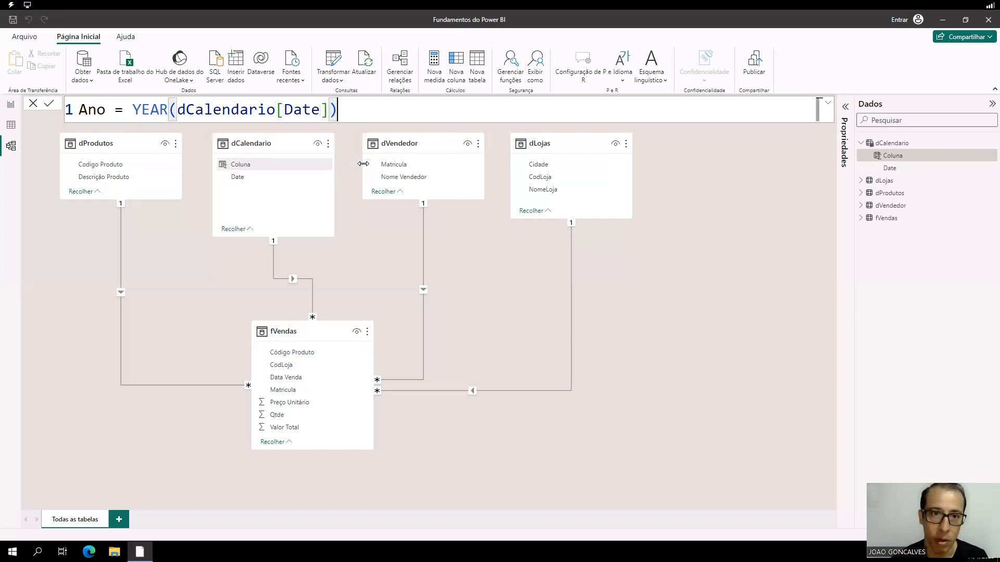
pyautogui.press('Return')
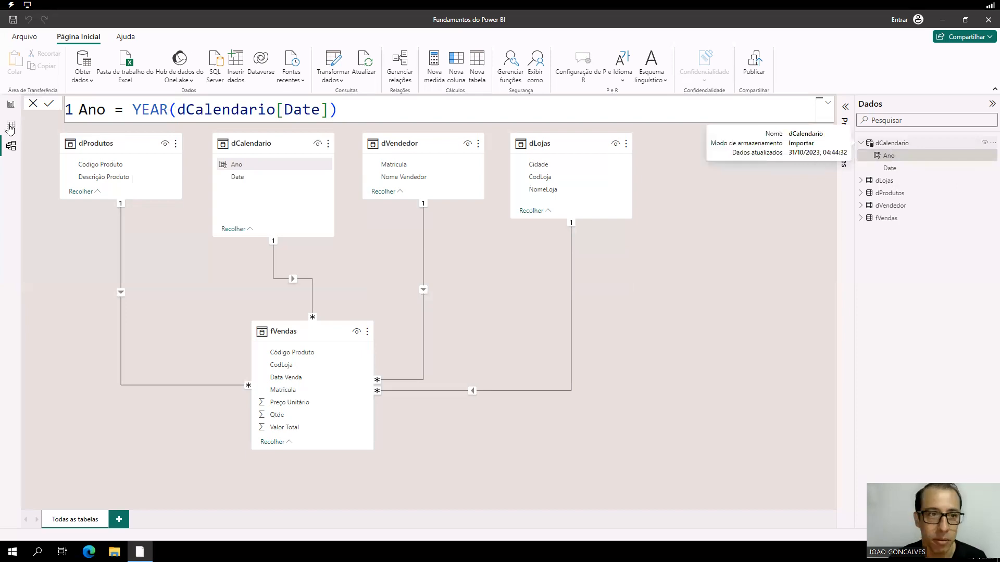
# Display the rows of the dCalendario table and enlarge the formula text
pyautogui.click(11, 127)
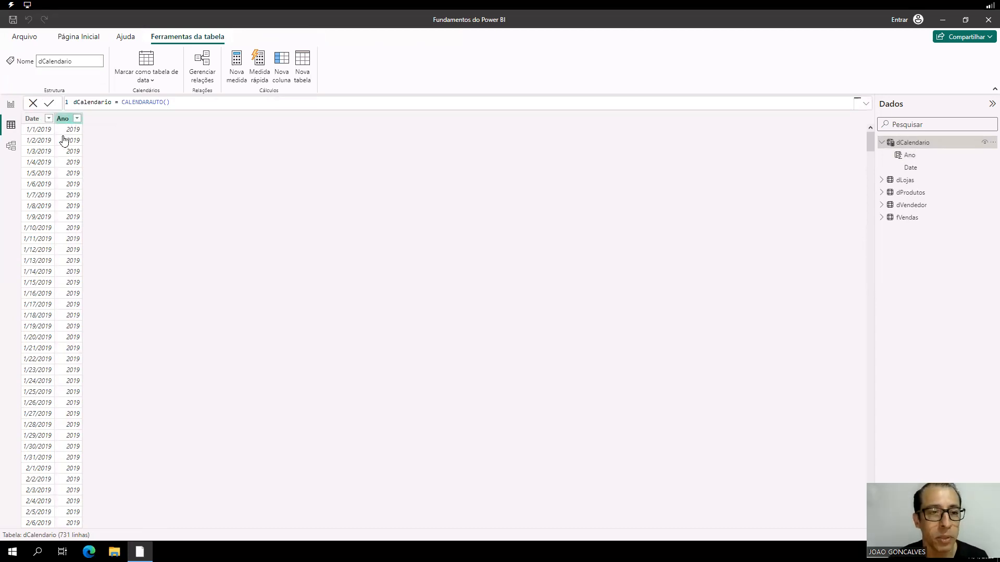
pyautogui.click(218, 100)
pyautogui.scroll(8, 218, 100)
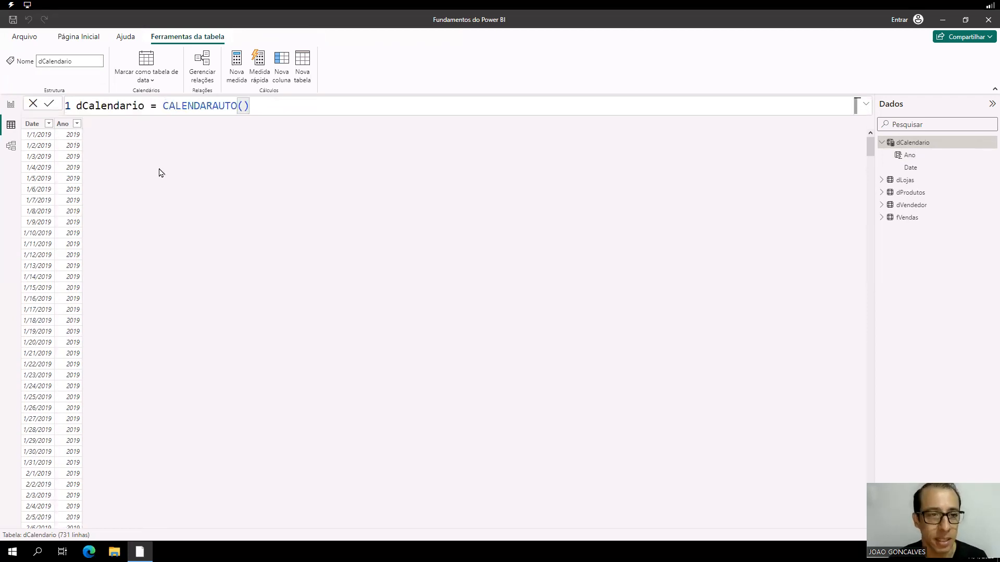
# Add another calculated column to dCalendario and name it MesNum
pyautogui.click(916, 155)
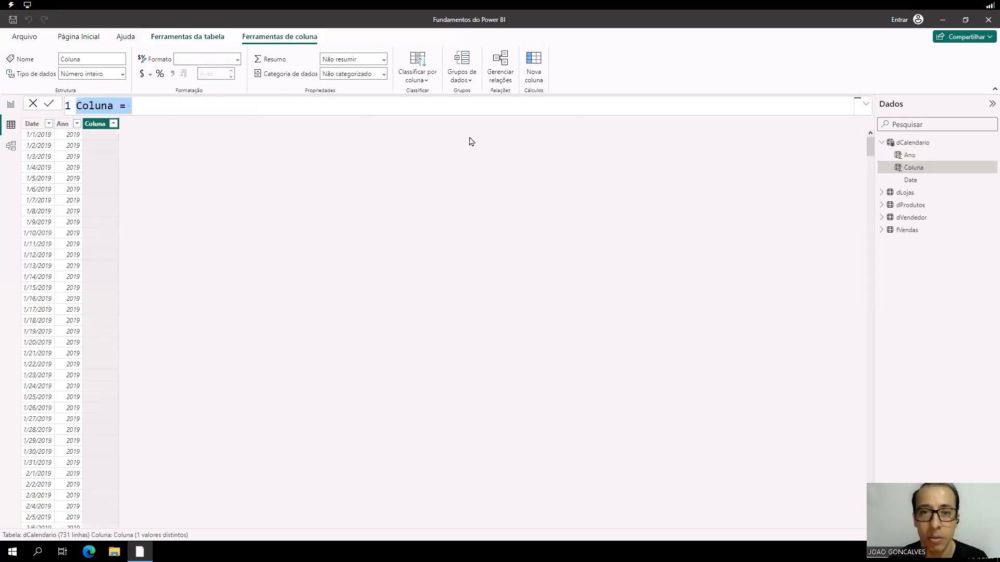
pyautogui.click(113, 106)
pyautogui.scroll(2, 113, 105)
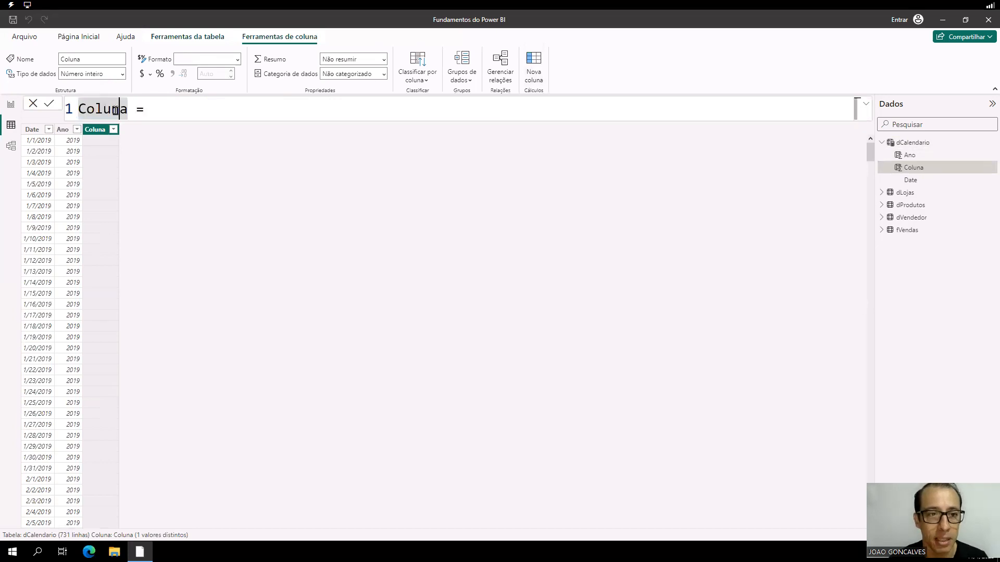
pyautogui.doubleClick(126, 111)
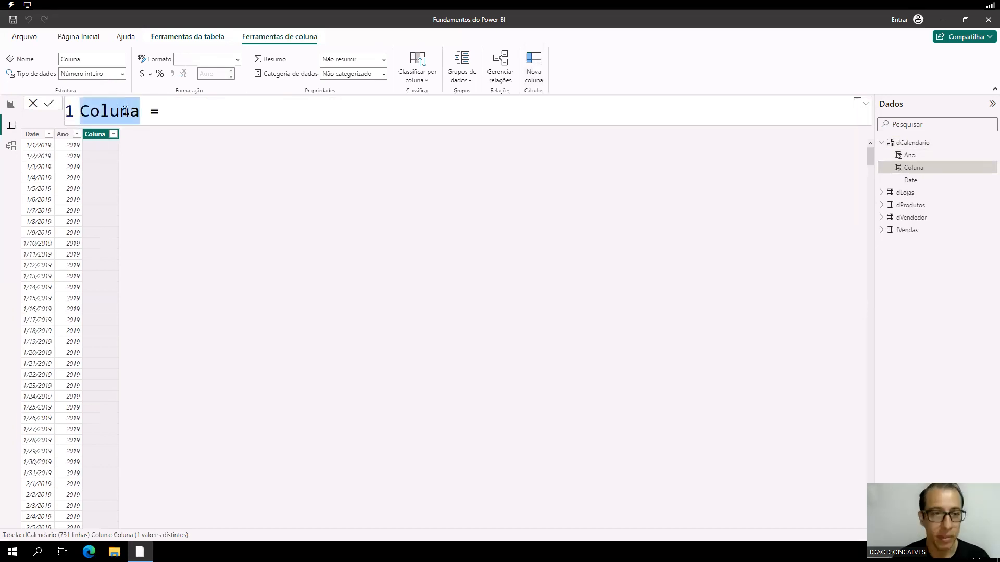
pyautogui.write('Mes')
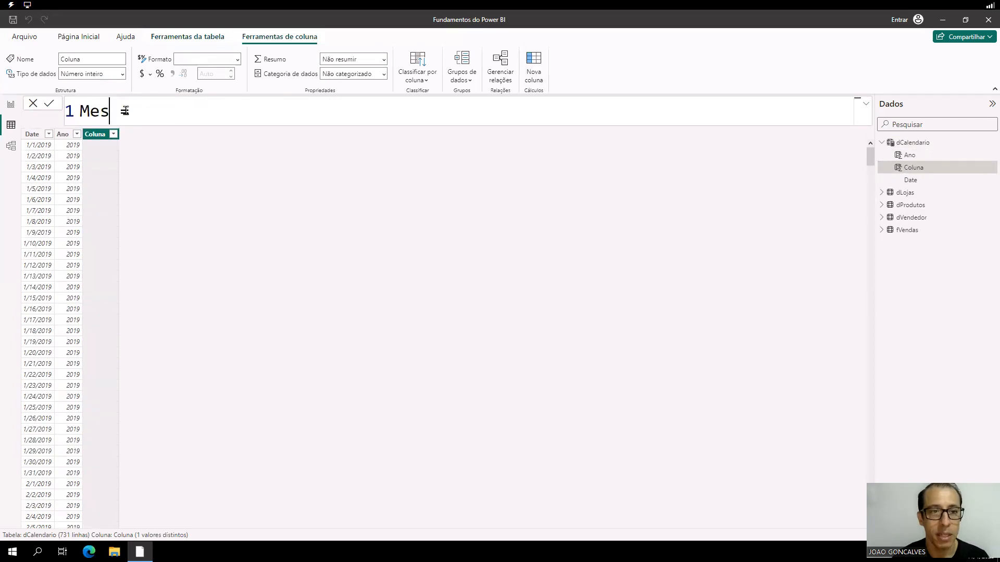
pyautogui.write('Nu')
pyautogui.write('m')
pyautogui.press('Right')
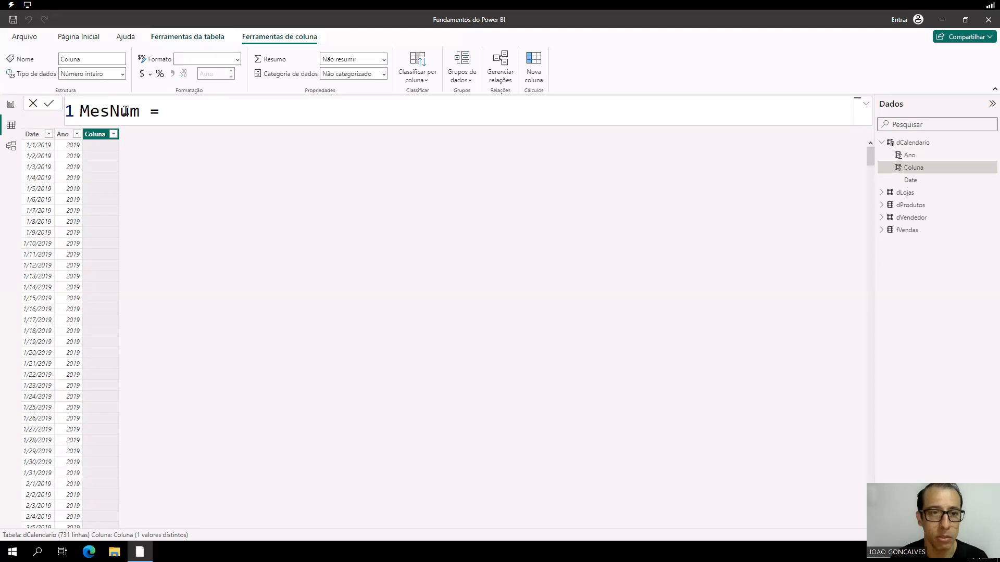
# Define the MesNum column as MONTH(dCalendario[Date]) and commit the formula
pyautogui.write('mont')
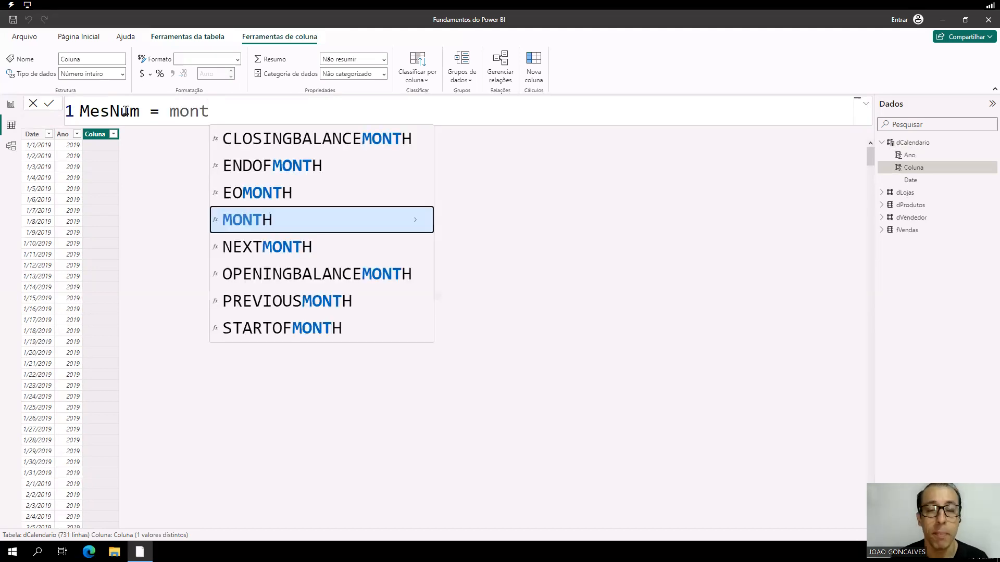
pyautogui.press('Tab')
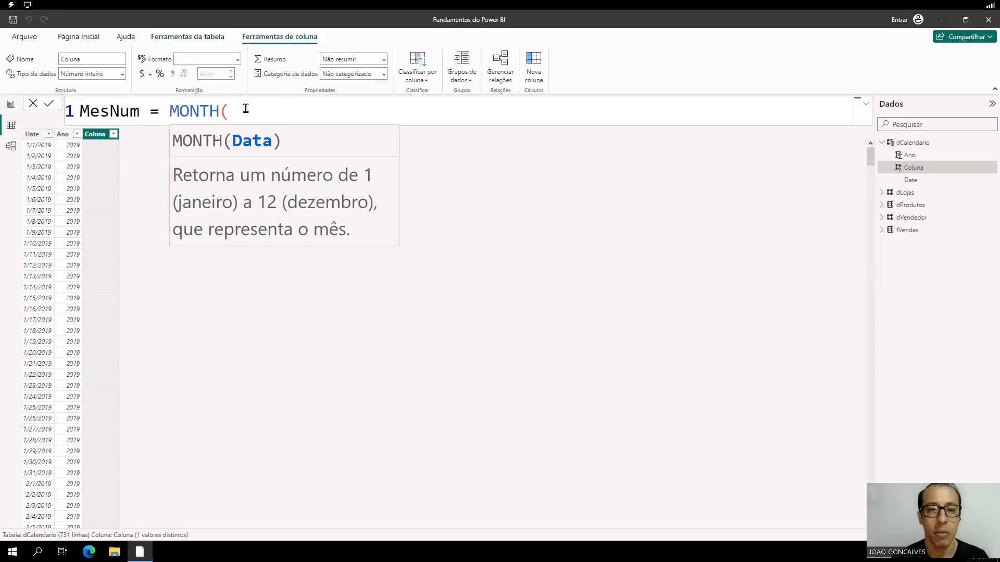
pyautogui.write('dca')
pyautogui.press('Down')
pyautogui.press('Down')
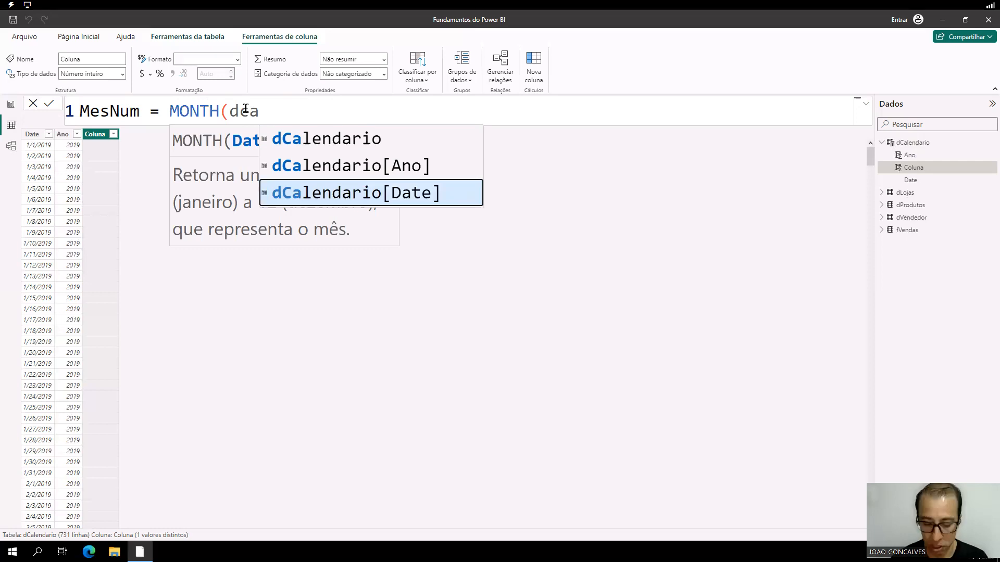
pyautogui.press('Tab')
pyautogui.write(')')
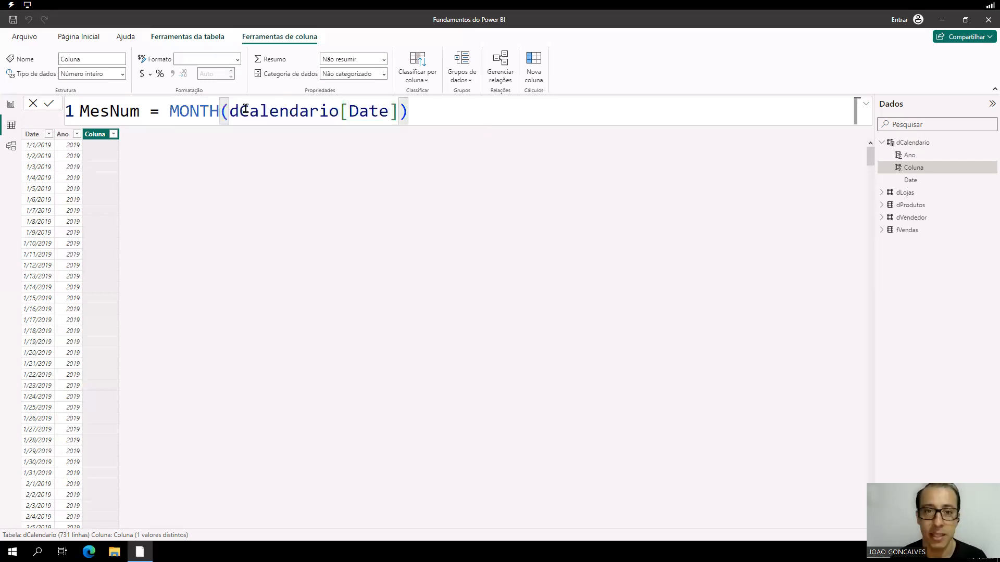
pyautogui.press('Return')
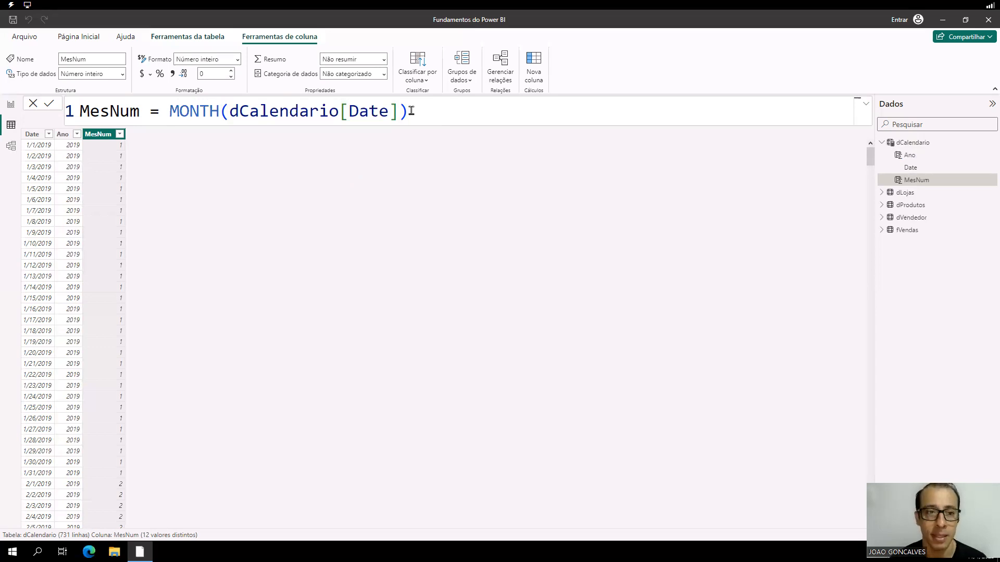
# Examine the list of distinct values in the MesNum column without applying any filter
pyautogui.click(419, 108)
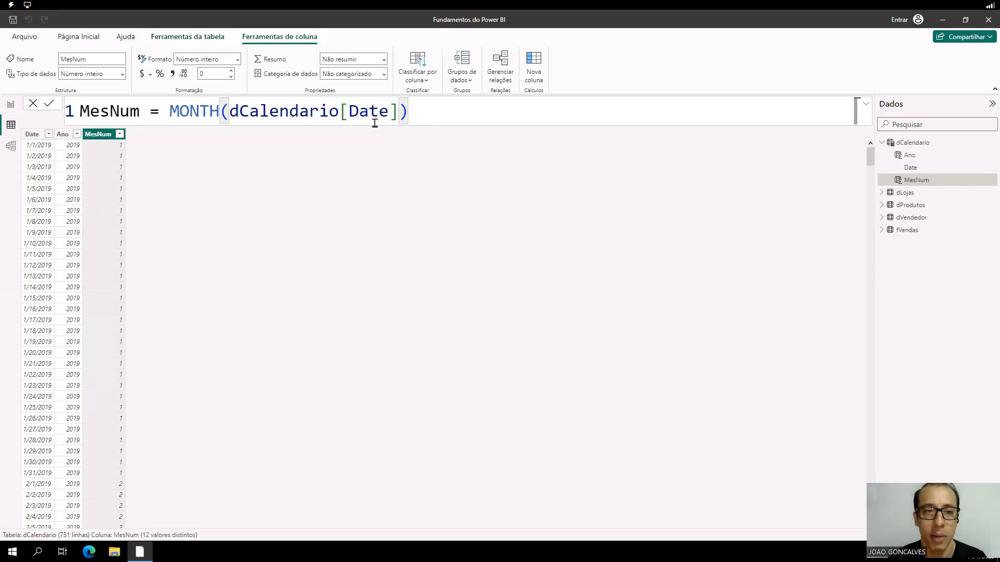
pyautogui.click(120, 134)
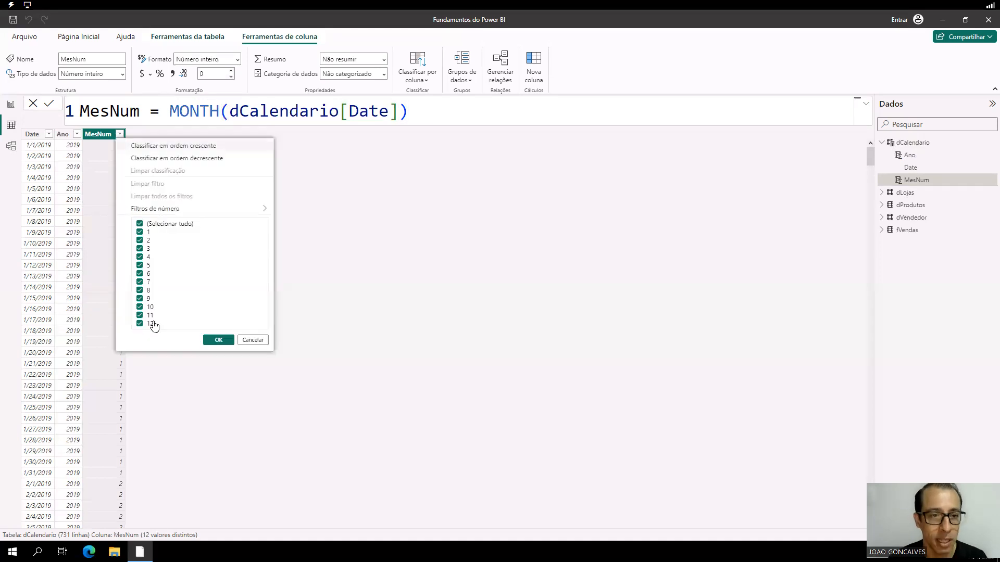
pyautogui.click(410, 162)
# Add another calculated column to dCalendario and name it MesNome
pyautogui.click(538, 66)
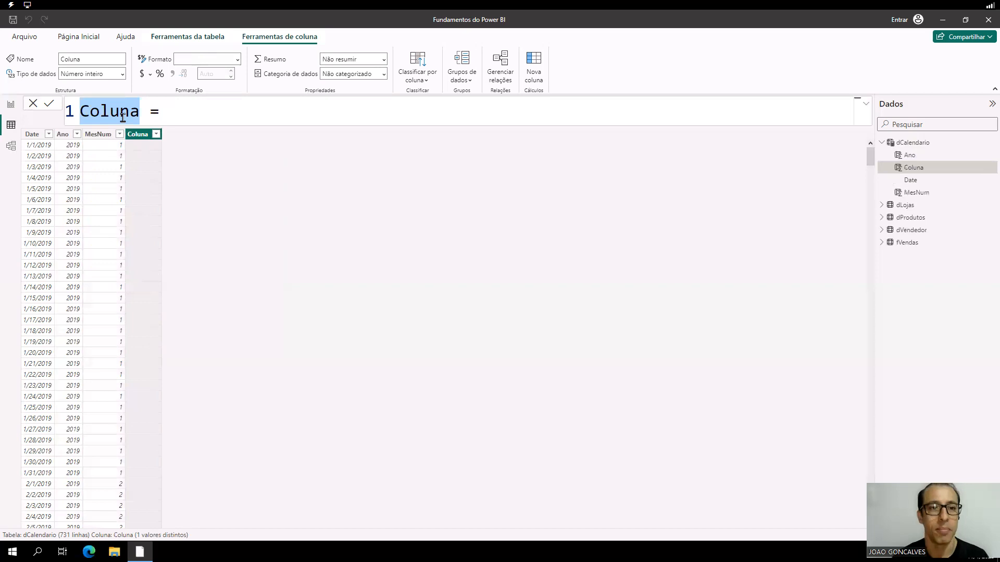
pyautogui.write('MesNome')
pyautogui.press('End')
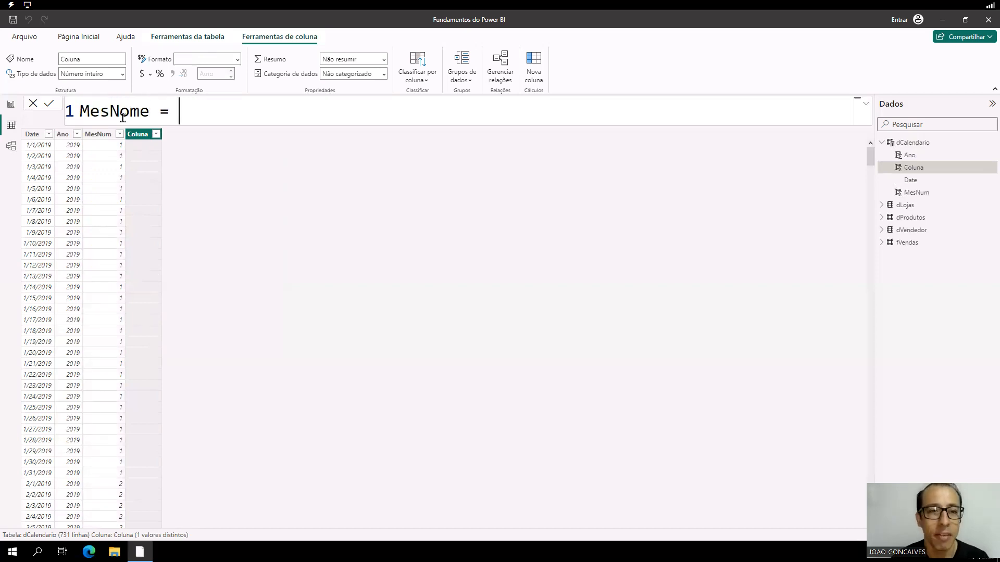
# Define the MesNome column as FORMAT(dCalendario[Date],"mmm"), commit the formula and review the column's distinct values
pyautogui.write('for')
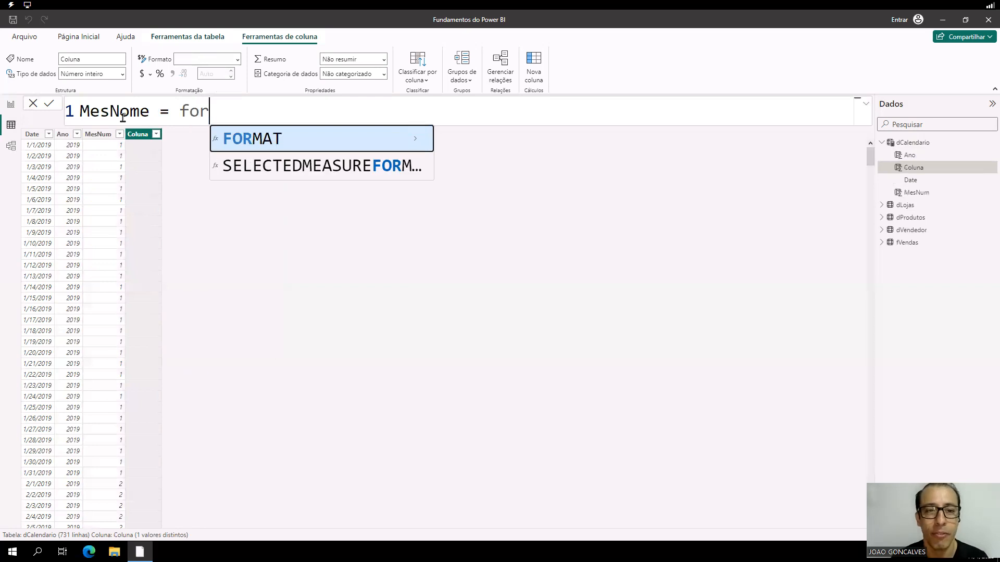
pyautogui.press('Tab')
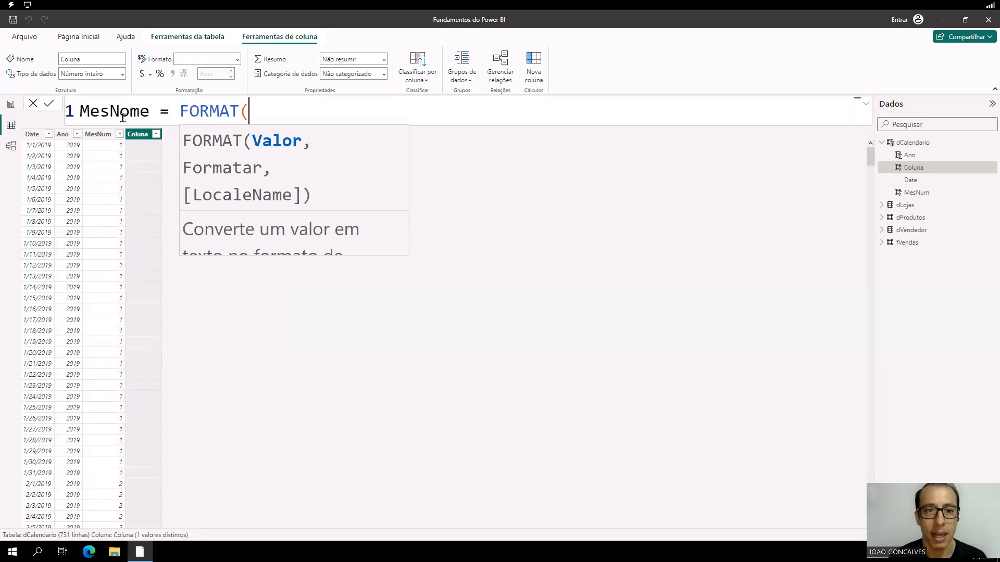
pyautogui.write('dca')
pyautogui.press('Down')
pyautogui.press('Down')
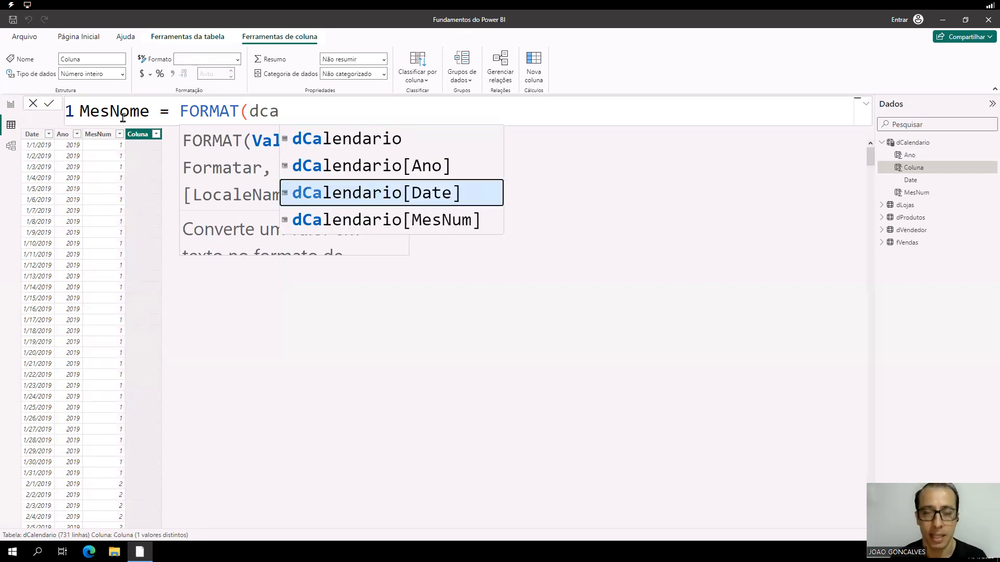
pyautogui.press('Tab')
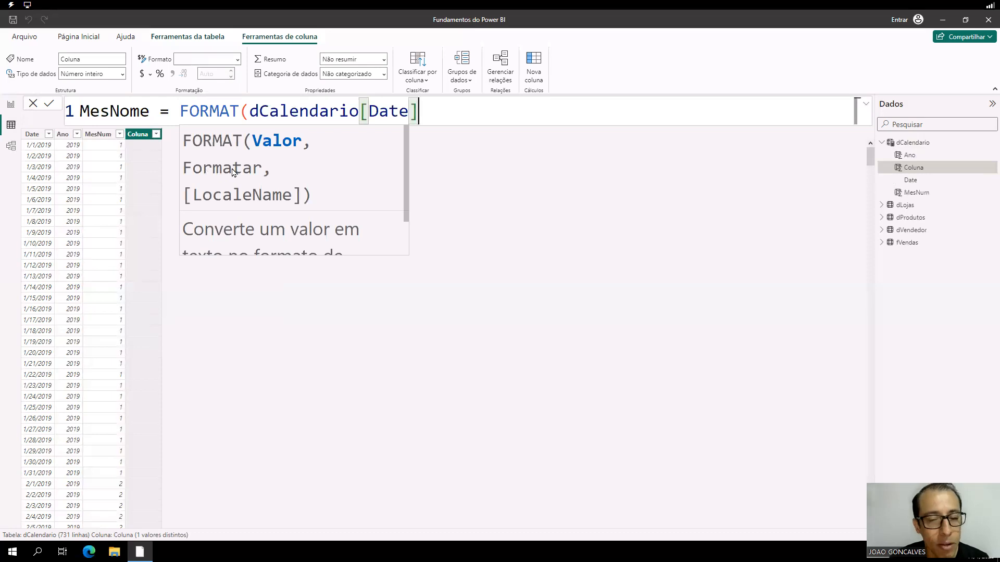
pyautogui.write(',')
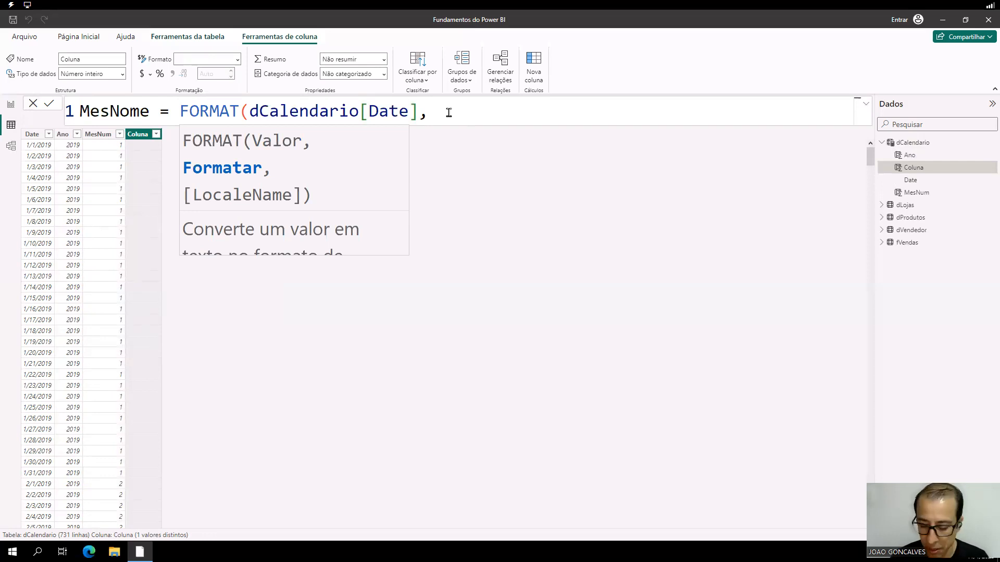
pyautogui.write('"')
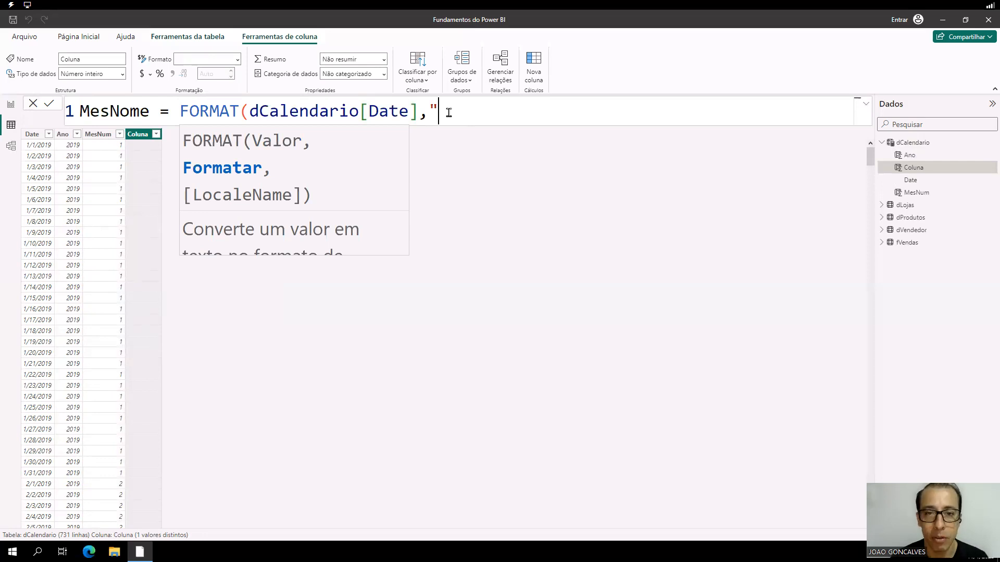
pyautogui.write('mm')
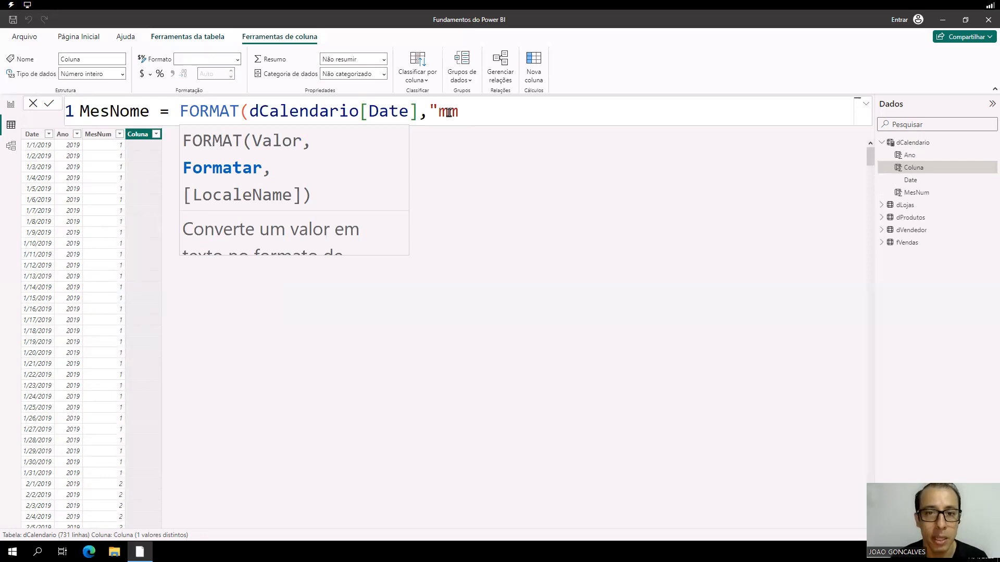
pyautogui.write('m')
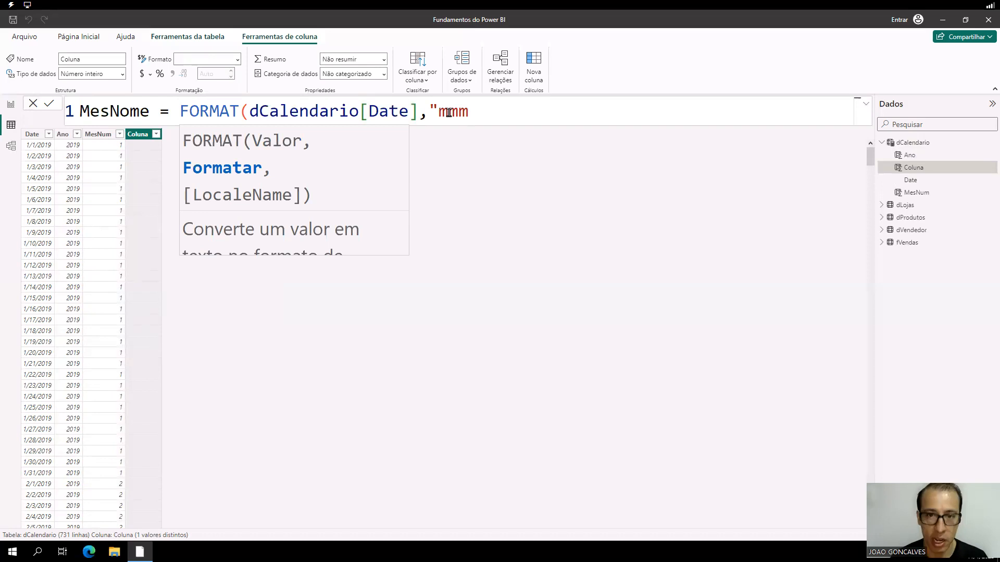
pyautogui.write('")')
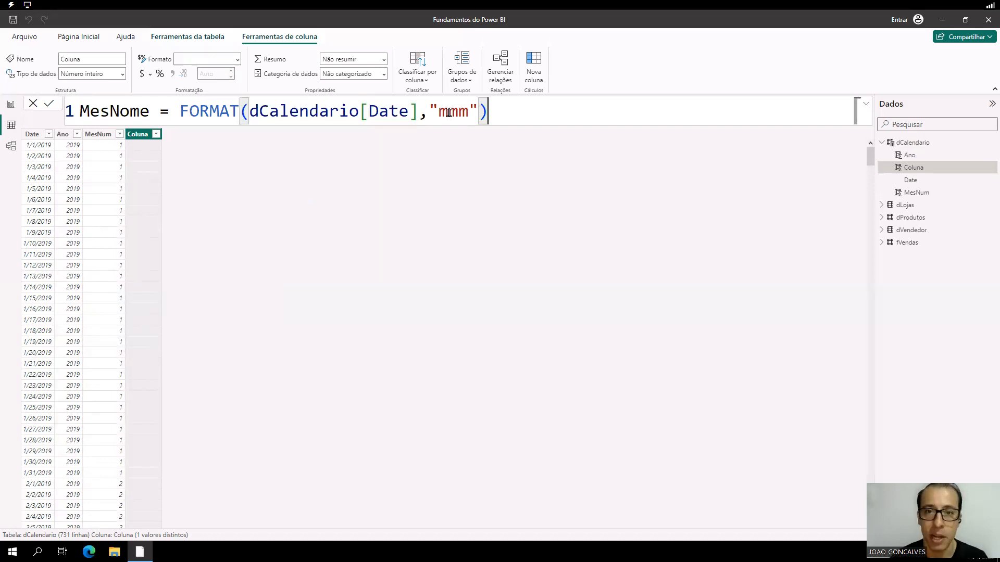
pyautogui.press('Return')
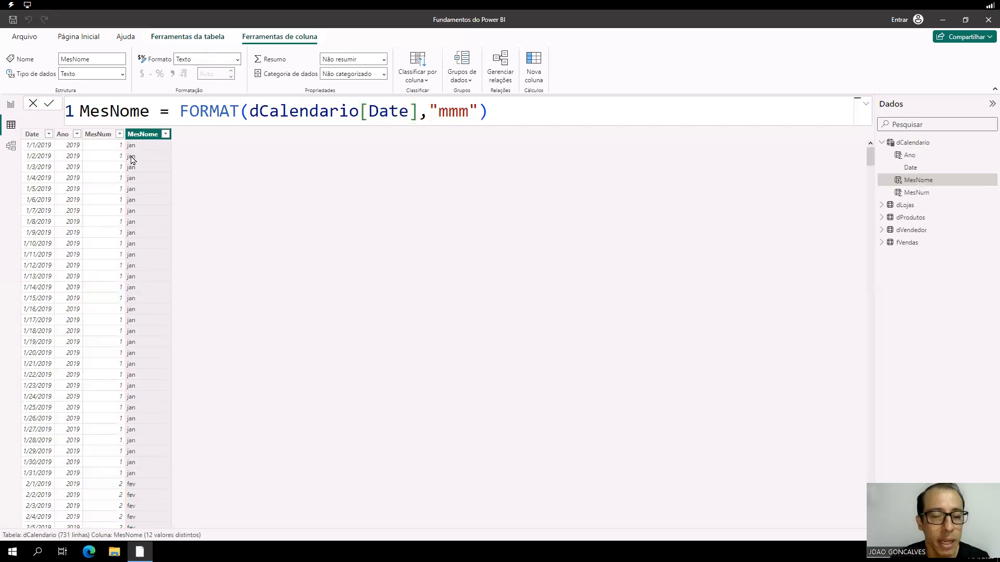
pyautogui.click(164, 134)
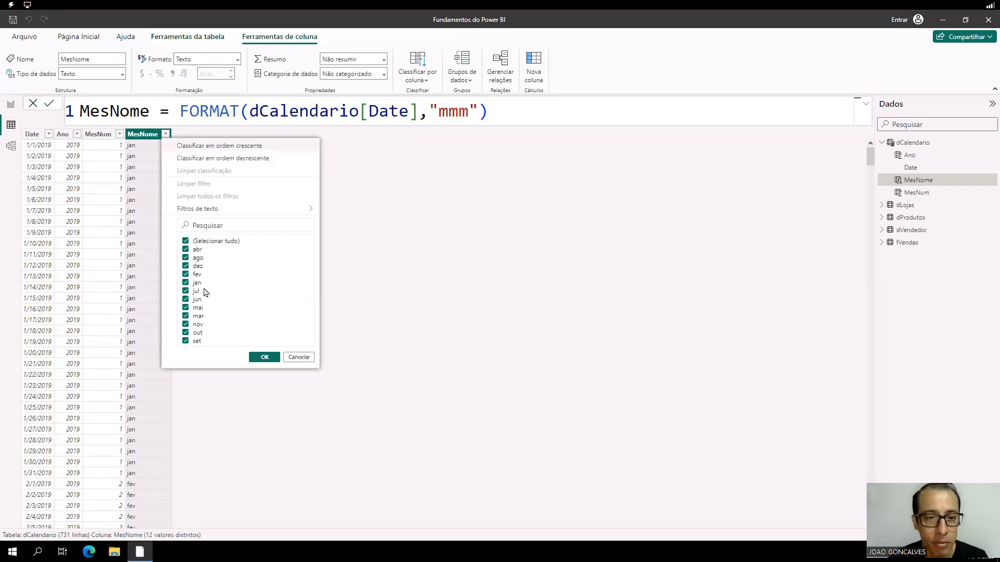
pyautogui.click(297, 361)
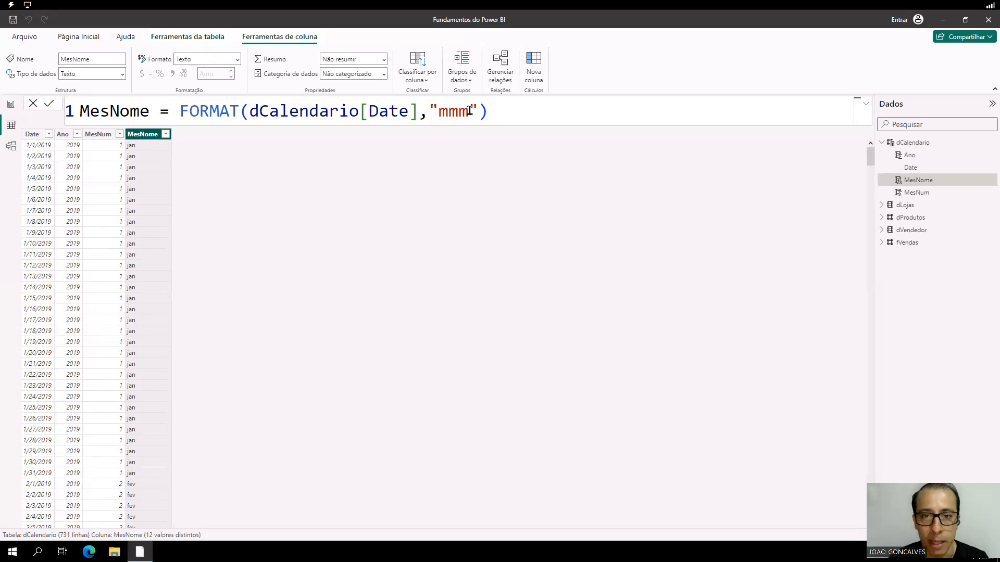
# Try the format code "mmmm" in the MesNome formula and review the resulting distinct month names
pyautogui.click(519, 117)
pyautogui.write('m')
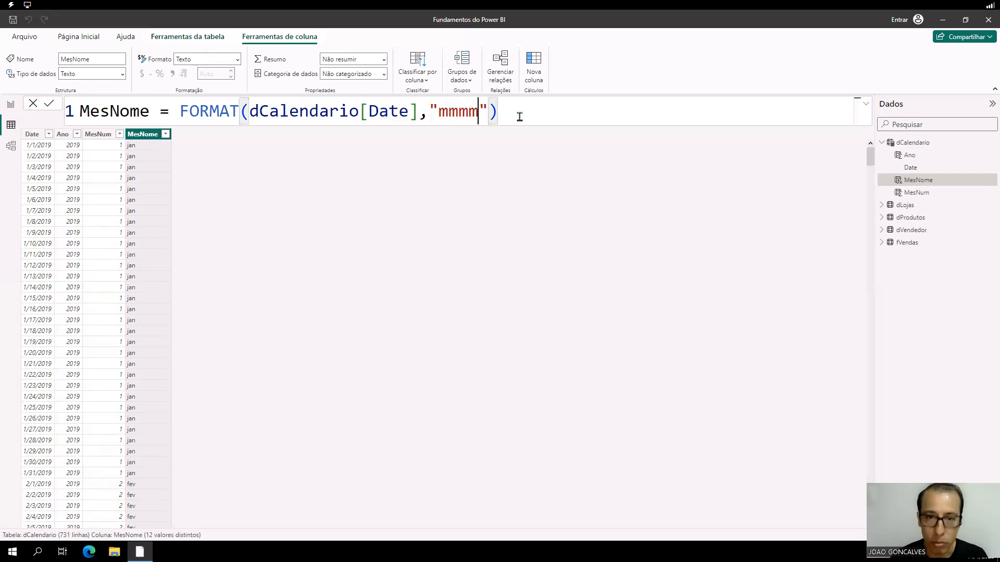
pyautogui.press('Return')
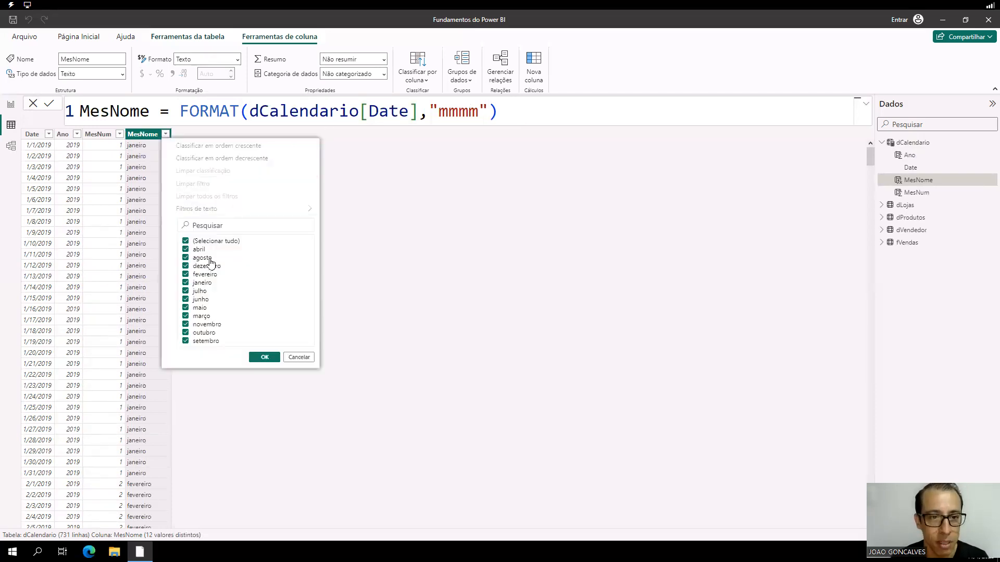
pyautogui.click(302, 358)
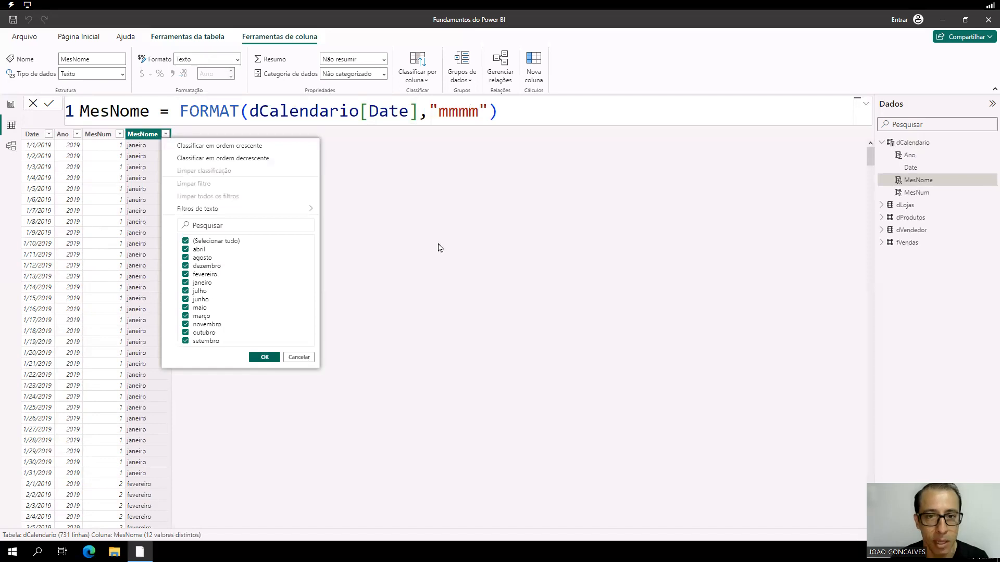
# Restore the format code in the MesNome formula to "mmm" and commit it
pyautogui.click(469, 109)
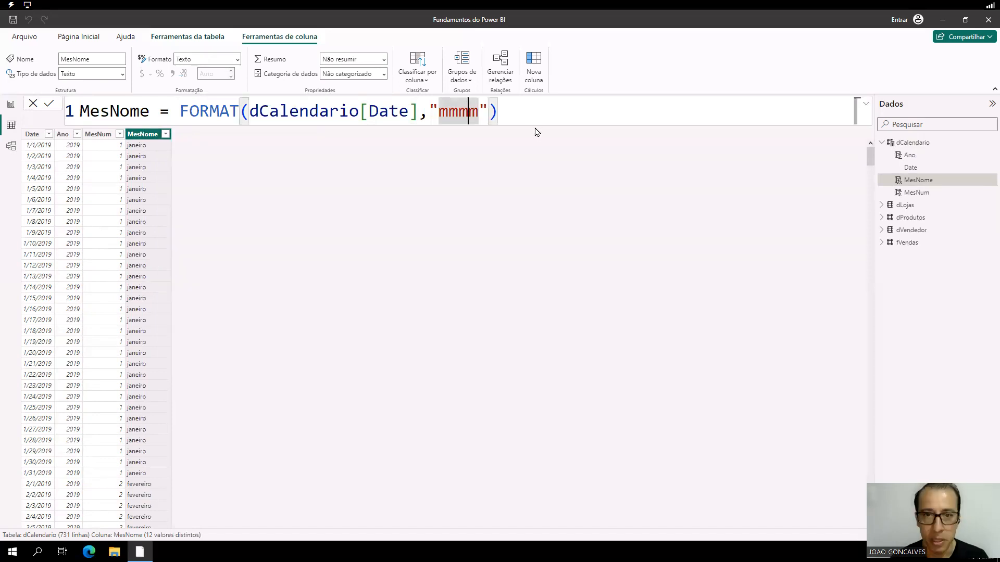
pyautogui.press('BackSpace')
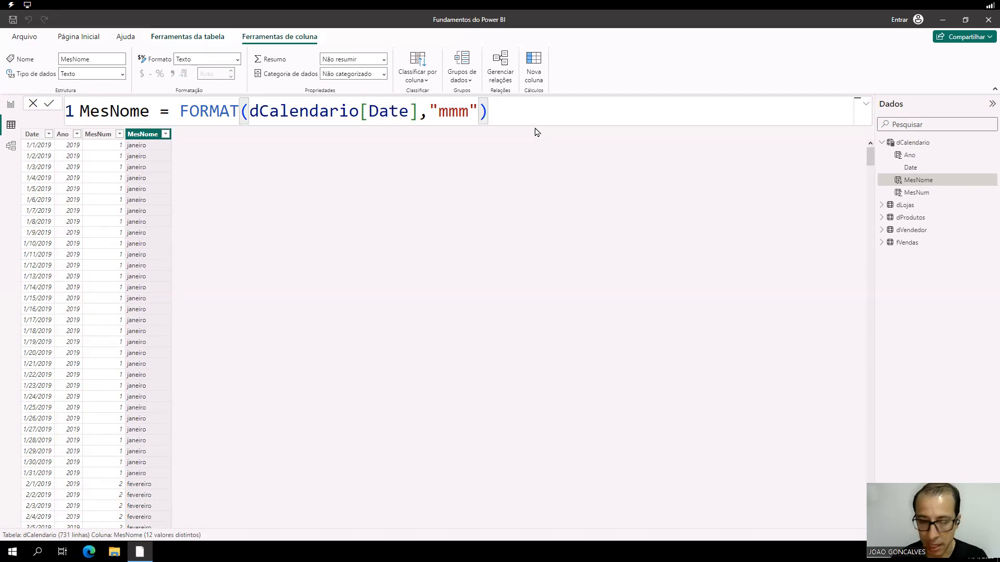
pyautogui.press('Return')
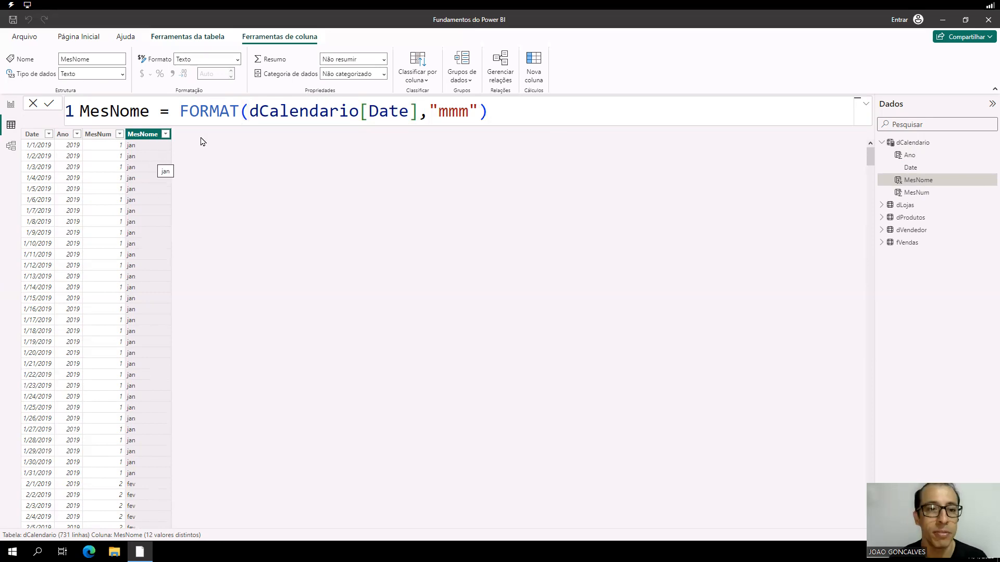
# Add another calculated column to dCalendario and name it MesAno
pyautogui.click(532, 69)
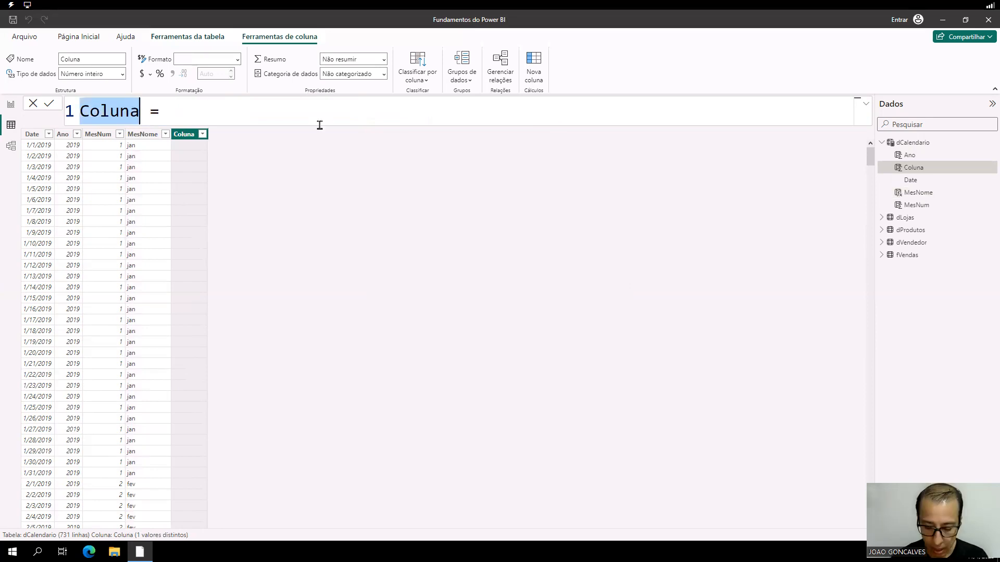
pyautogui.write('Mes')
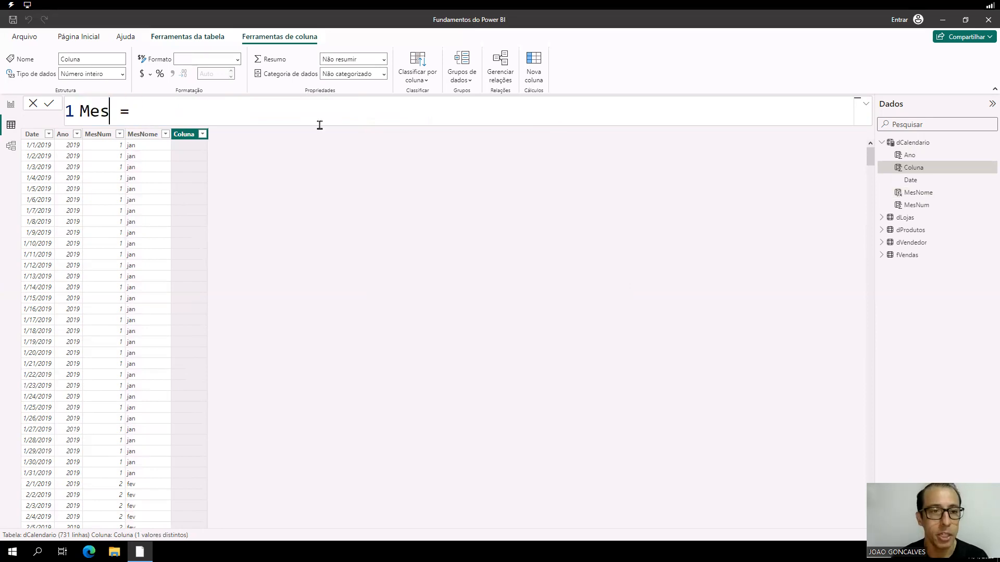
pyautogui.write('Ano')
pyautogui.press('End')
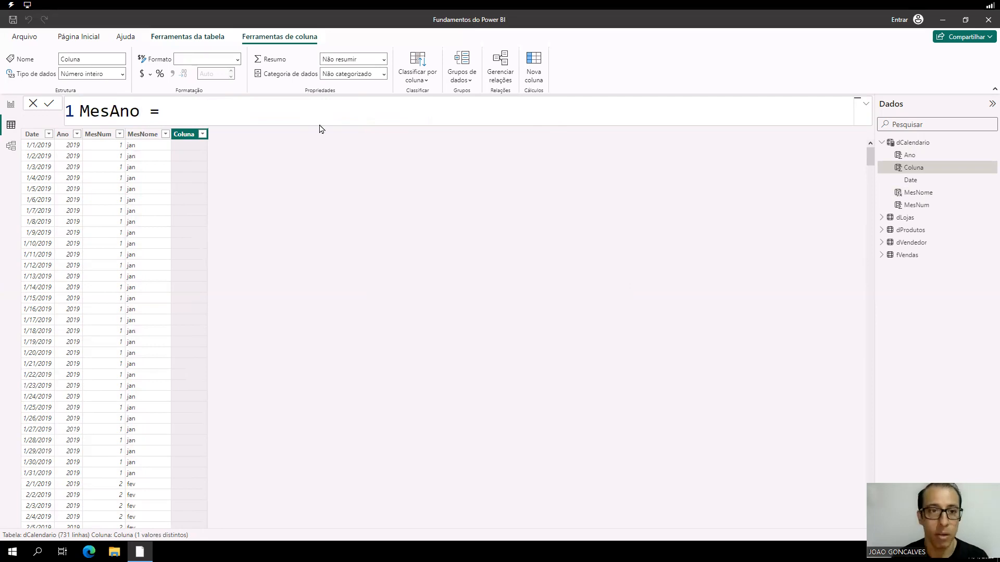
# Define the MesAno column as FORMAT(dCalendario[Date], "mmm-yy"), commit the formula and list the column's distinct values
pyautogui.write('forma')
pyautogui.press('Tab')
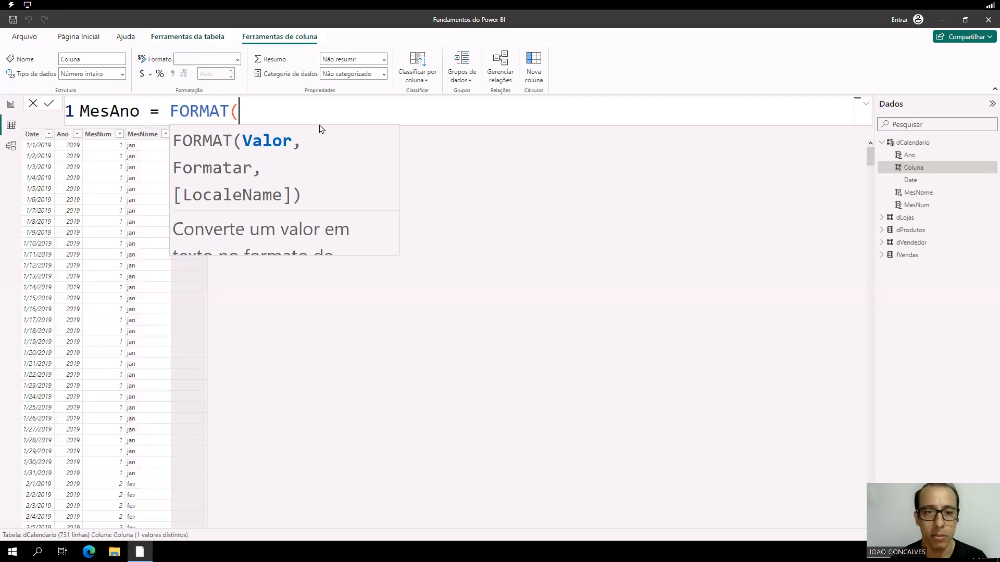
pyautogui.write('dc')
pyautogui.press('Down')
pyautogui.press('Down')
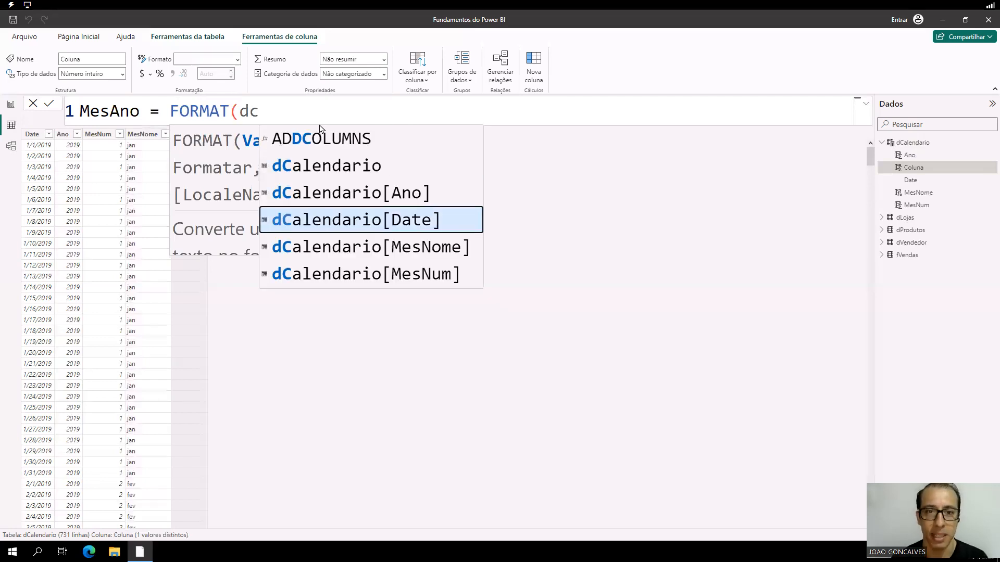
pyautogui.press('Tab')
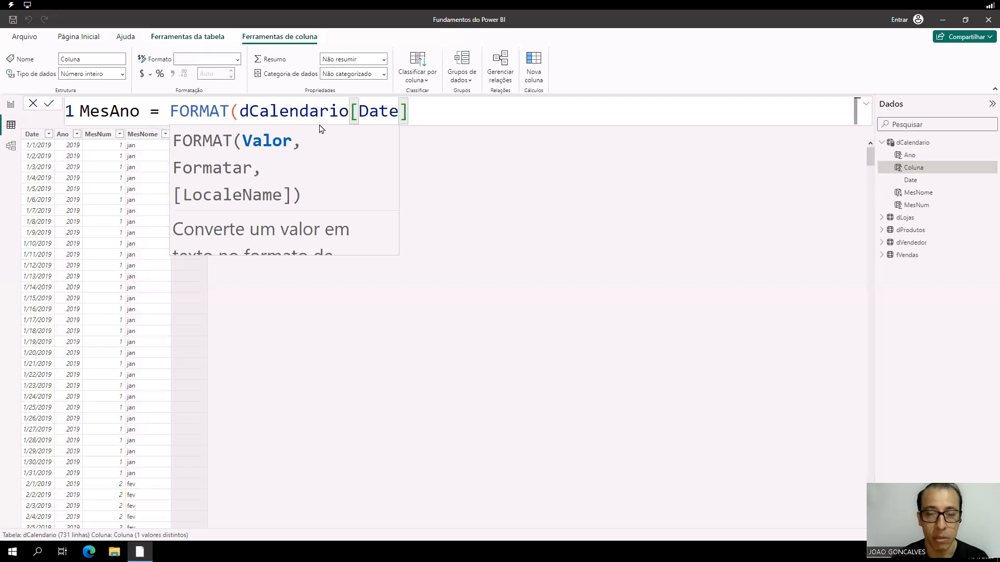
pyautogui.write(', "')
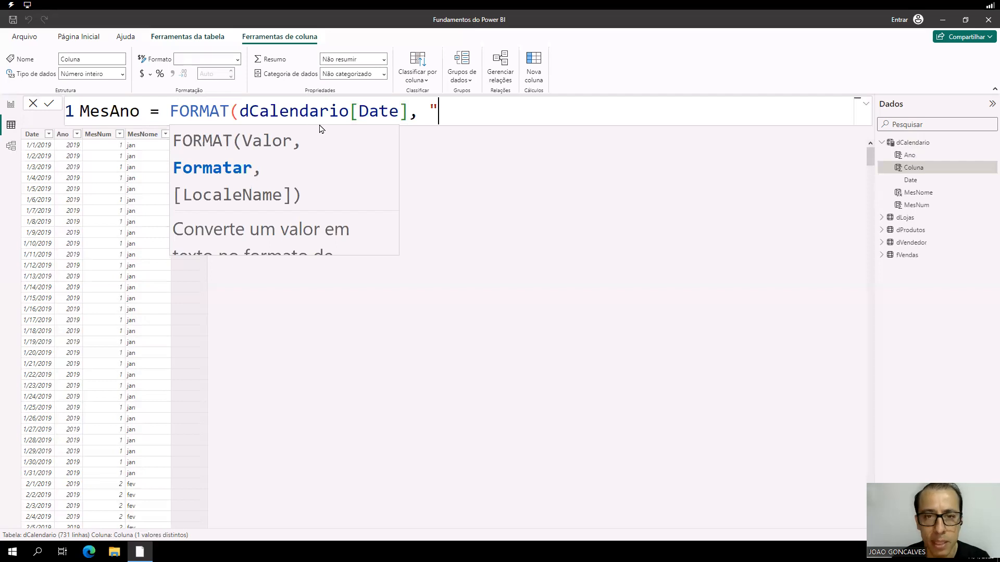
pyautogui.write('mmm')
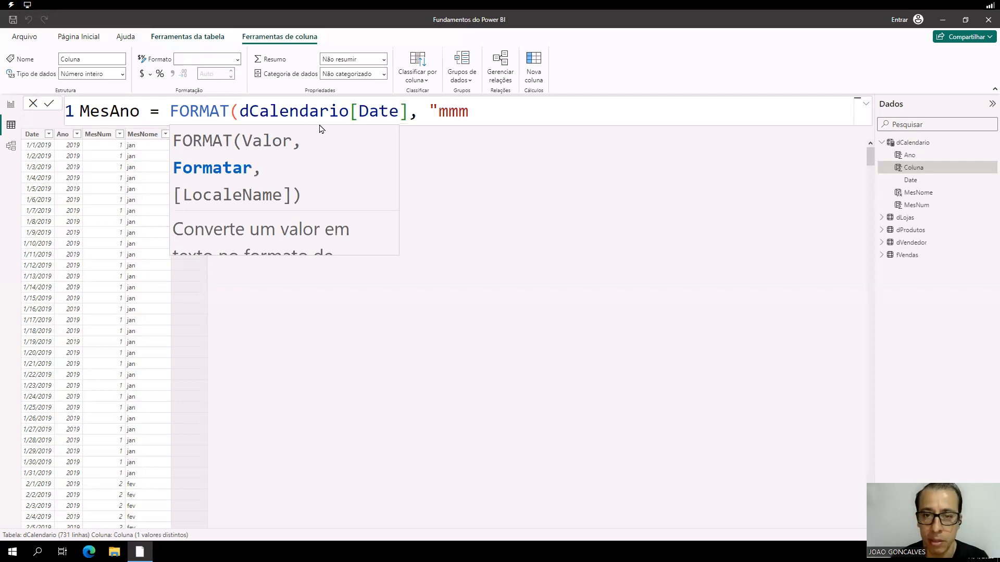
pyautogui.write('-yy')
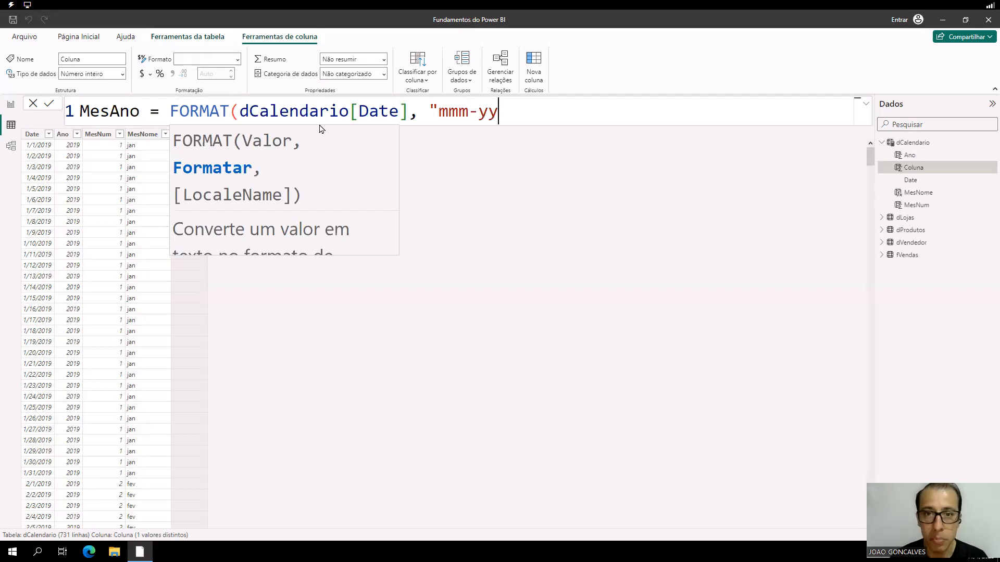
pyautogui.write('"')
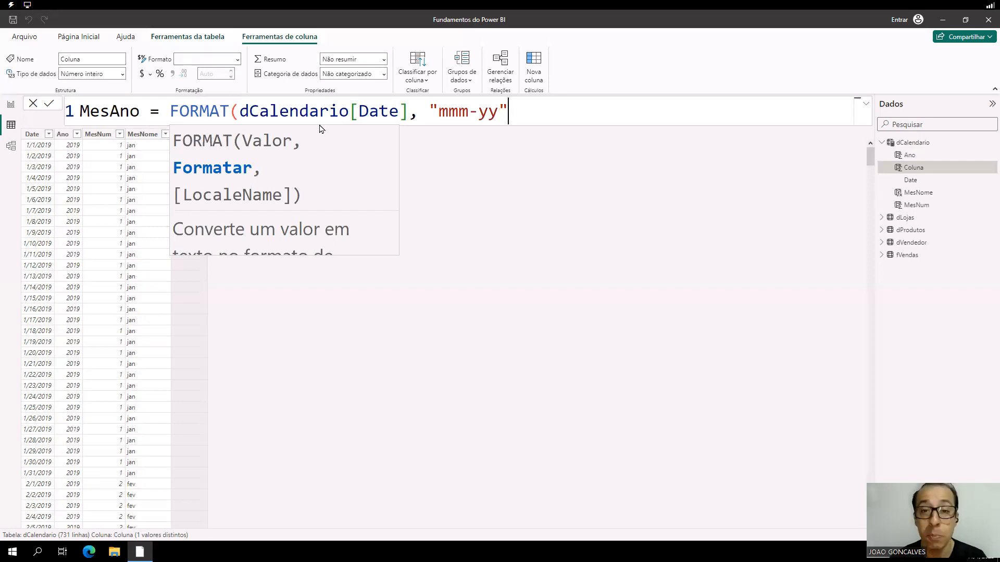
pyautogui.write(')')
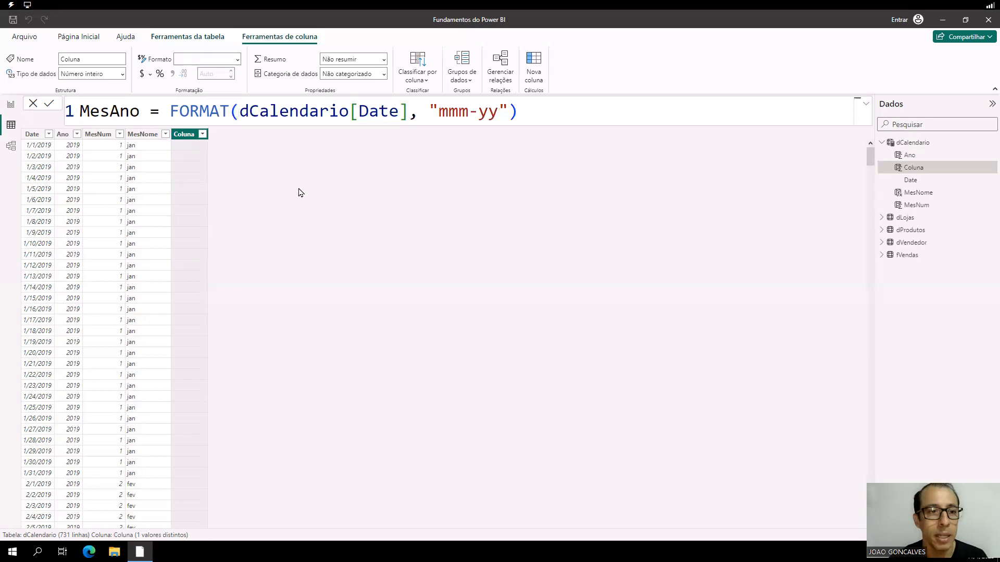
pyautogui.press('Return')
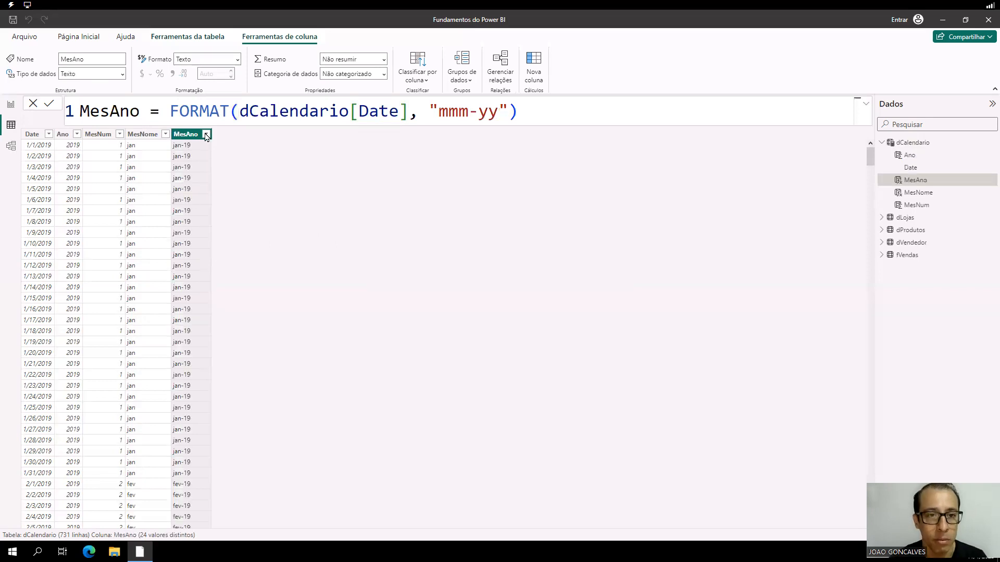
pyautogui.click(206, 134)
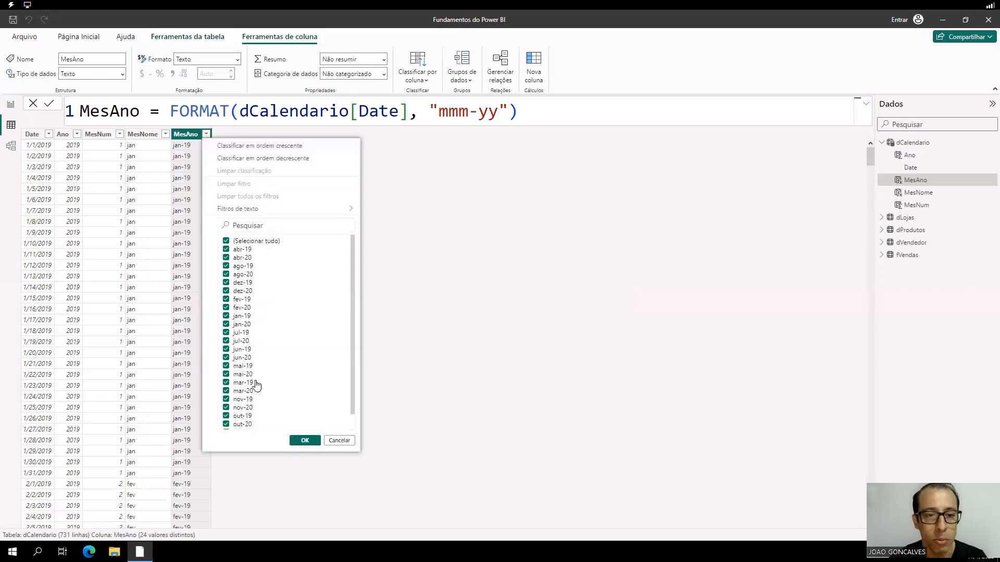
# Dismiss the MesAno value list and widen the product sales table visual slightly on the report page
pyautogui.click(341, 443)
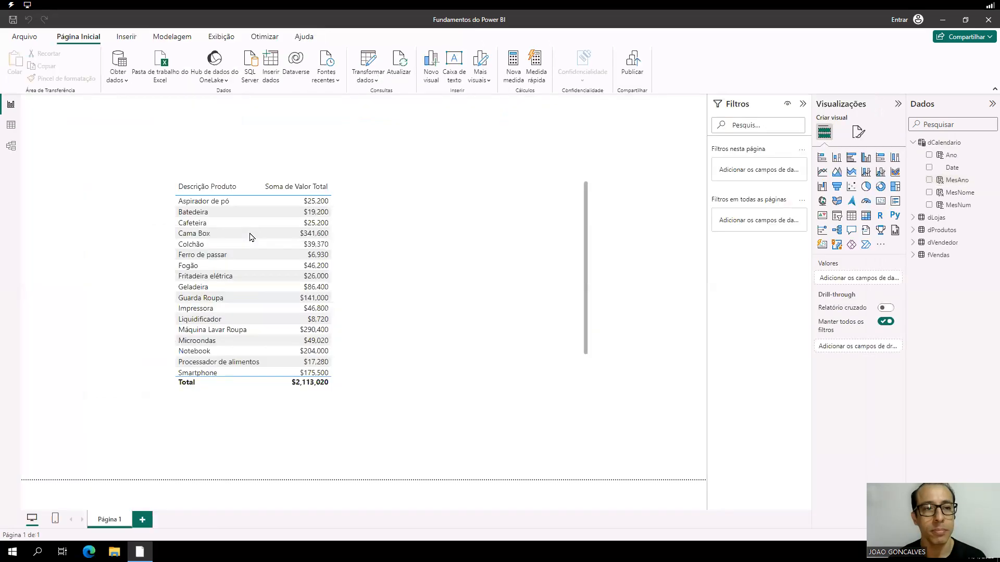
pyautogui.click(173, 285)
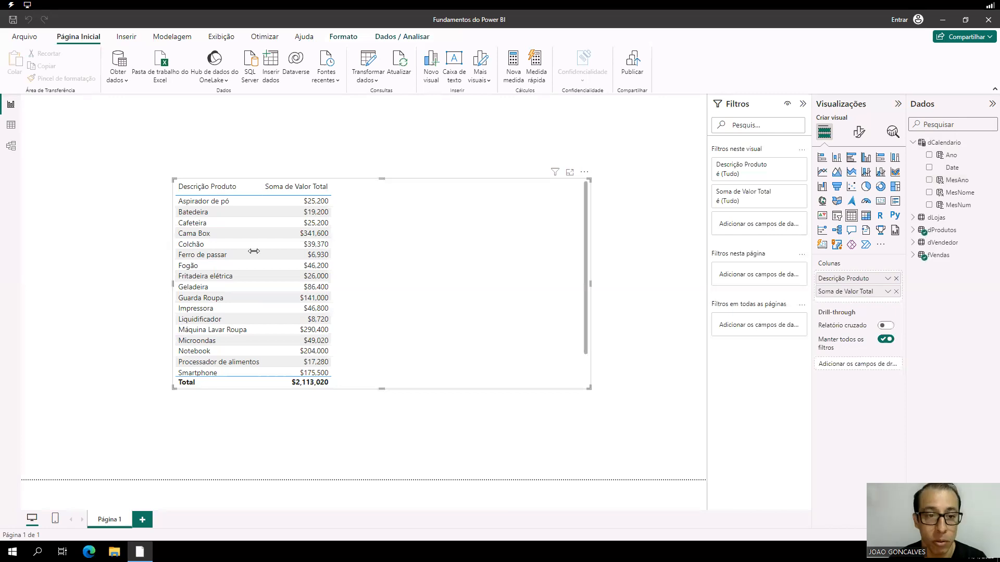
pyautogui.moveTo(173, 285); pyautogui.dragTo(155, 284)
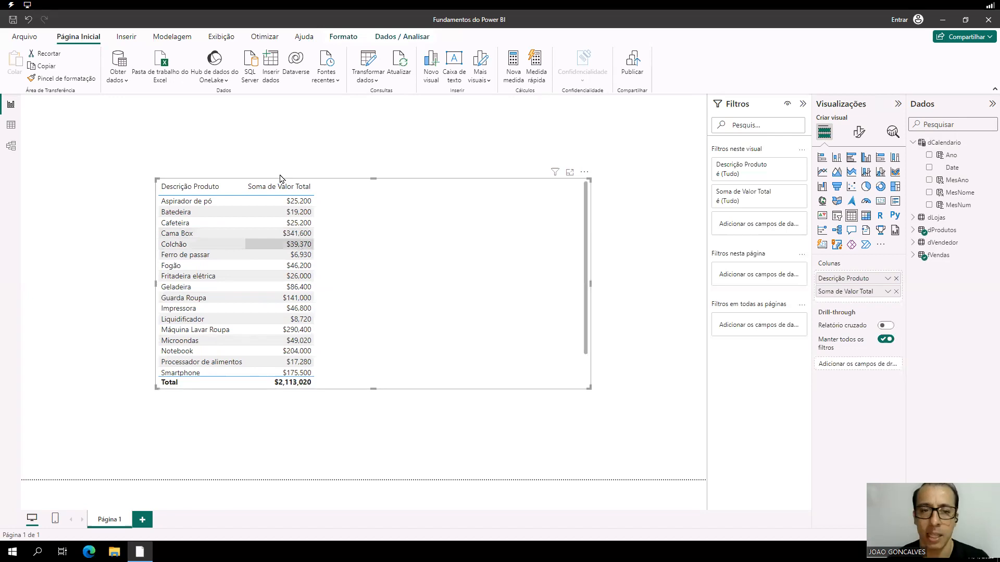
pyautogui.click(914, 231)
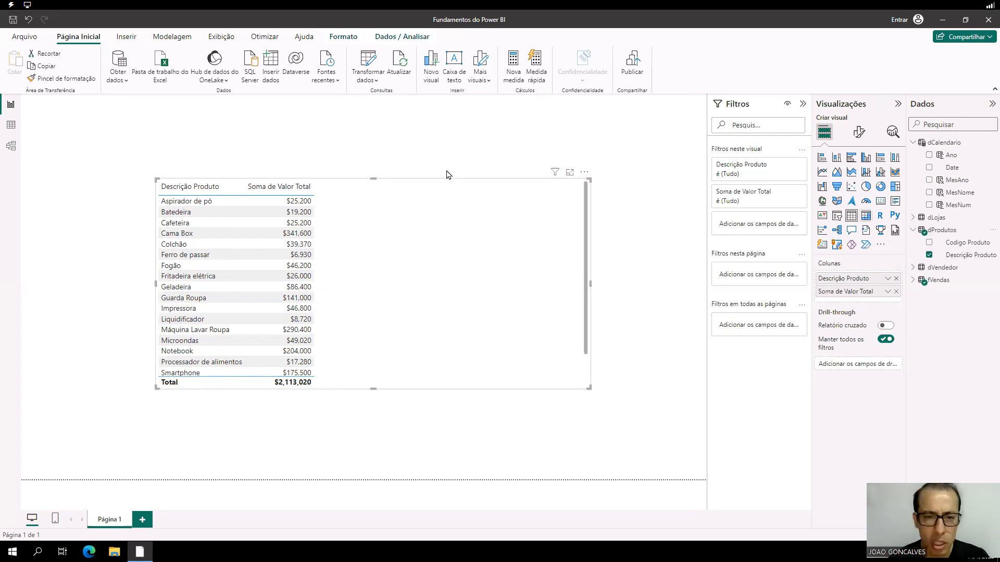
pyautogui.click(622, 182)
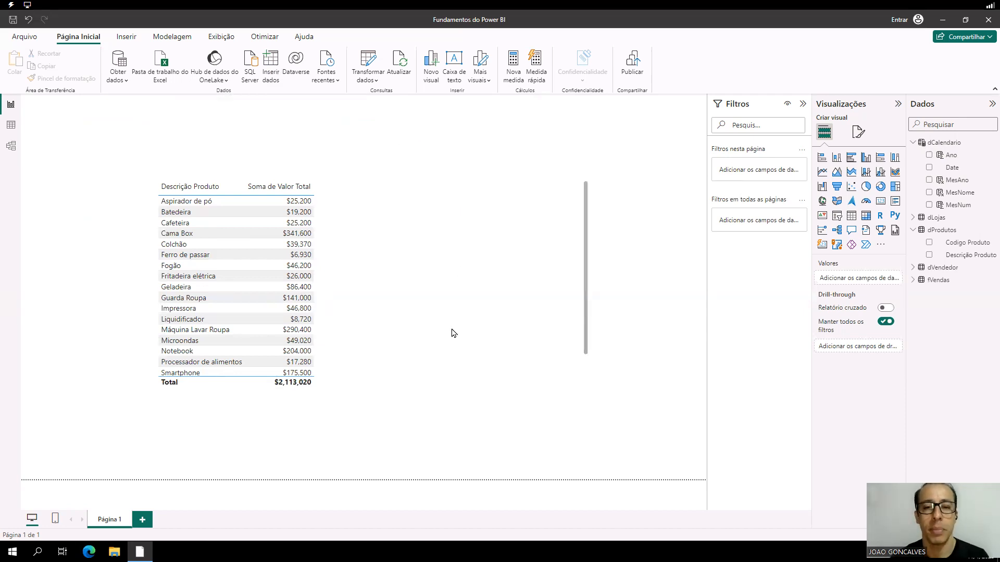
# Create a blank table named Medida and load it into the model
pyautogui.doubleClick(308, 406)
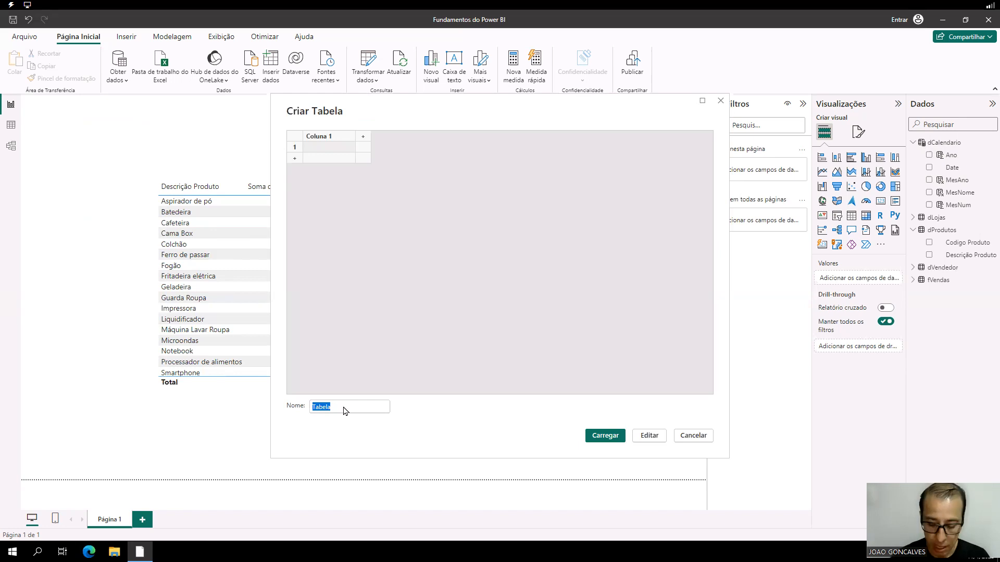
pyautogui.write('Medida')
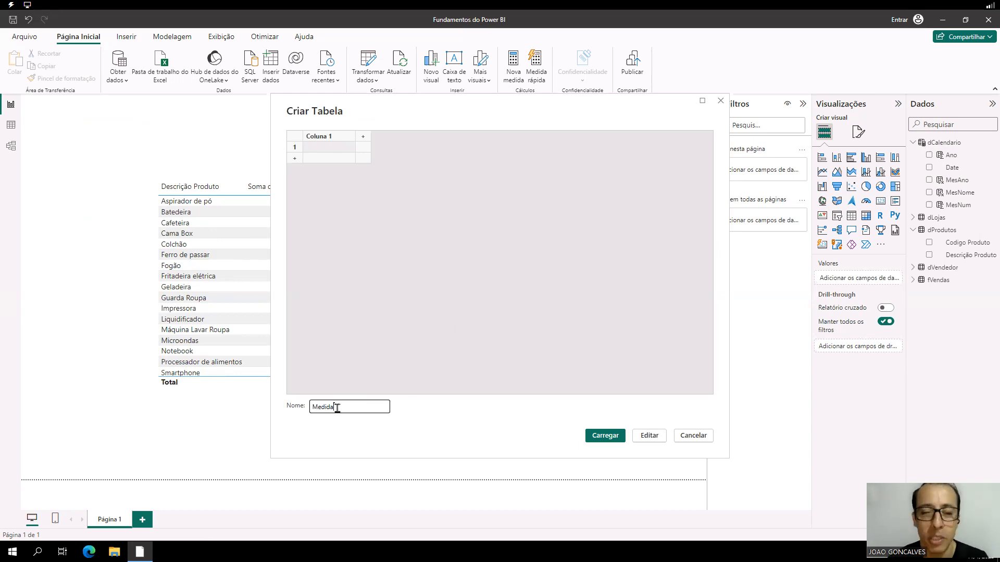
pyautogui.click(606, 436)
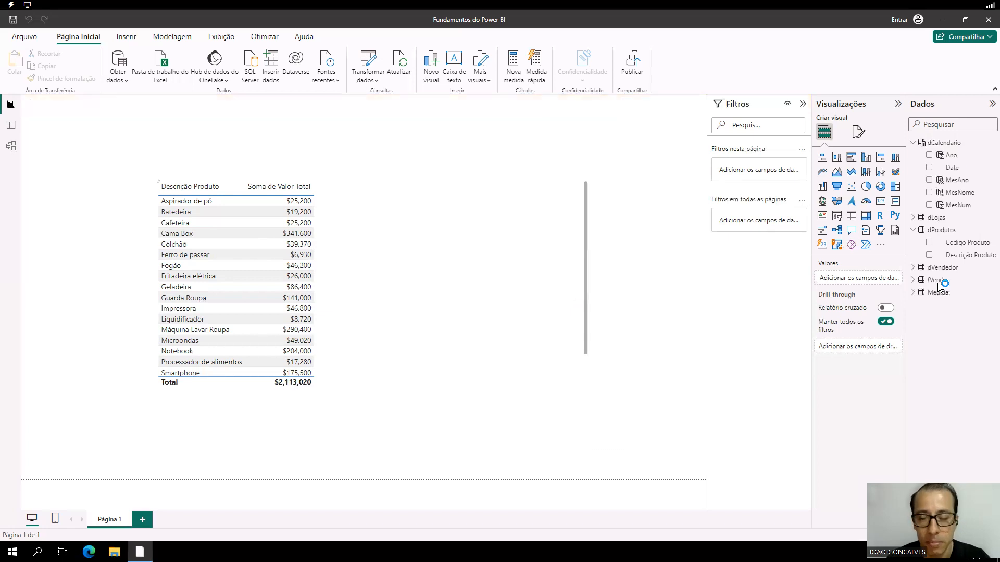
# Expand the Medida table in the field list and add a new measure to it
pyautogui.click(912, 293)
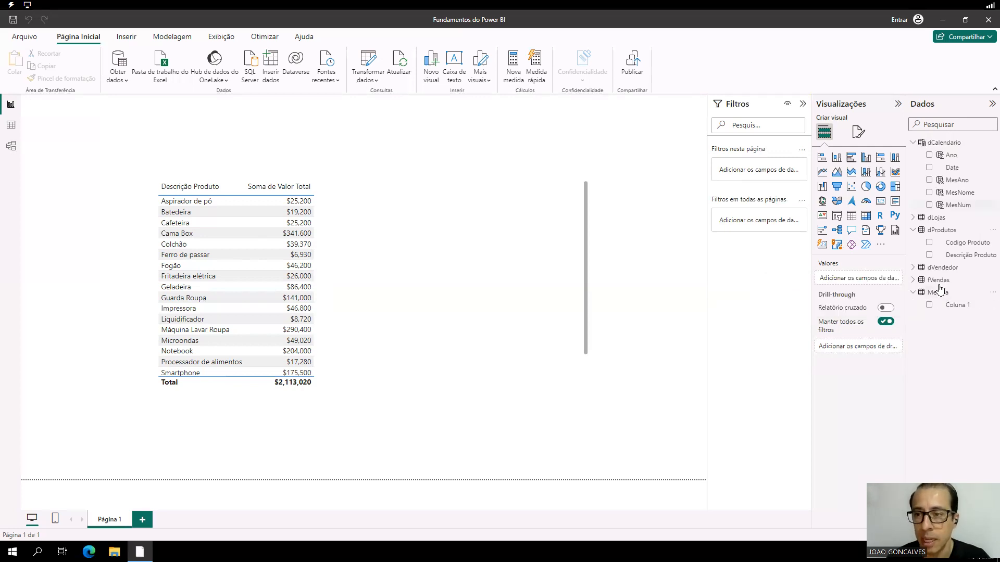
pyautogui.moveTo(941, 295)
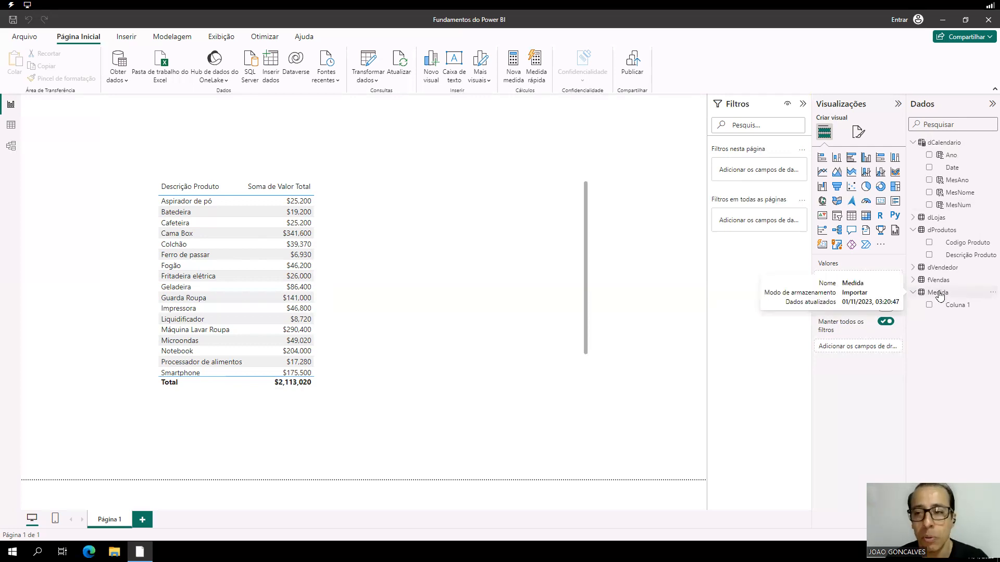
pyautogui.click(985, 296)
pyautogui.press('Escape')
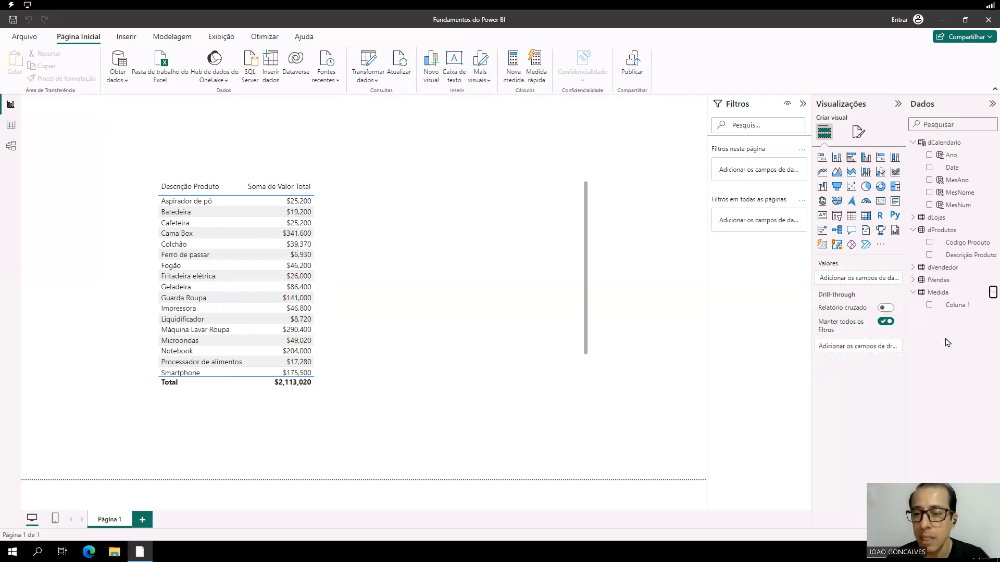
pyautogui.click(986, 295)
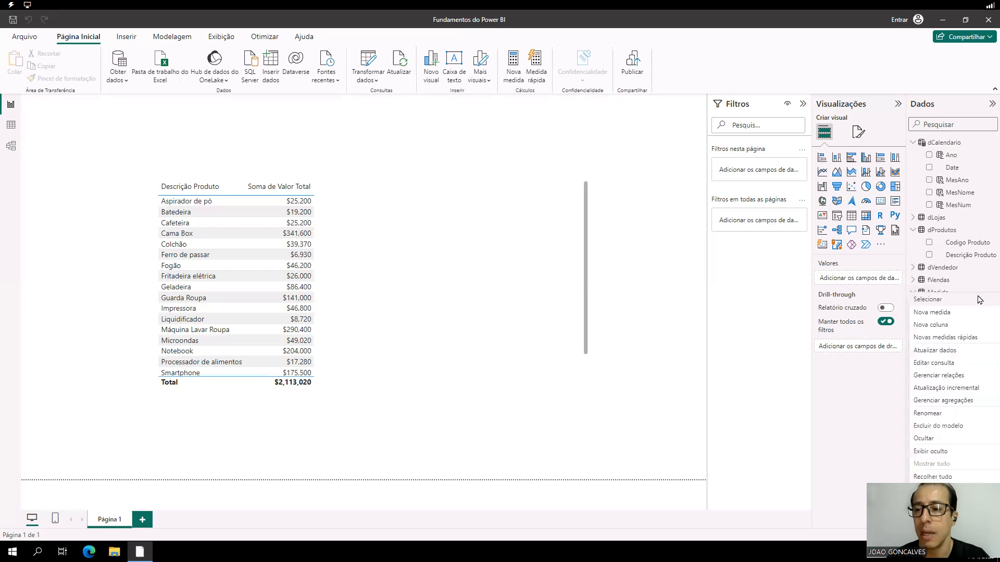
pyautogui.click(937, 323)
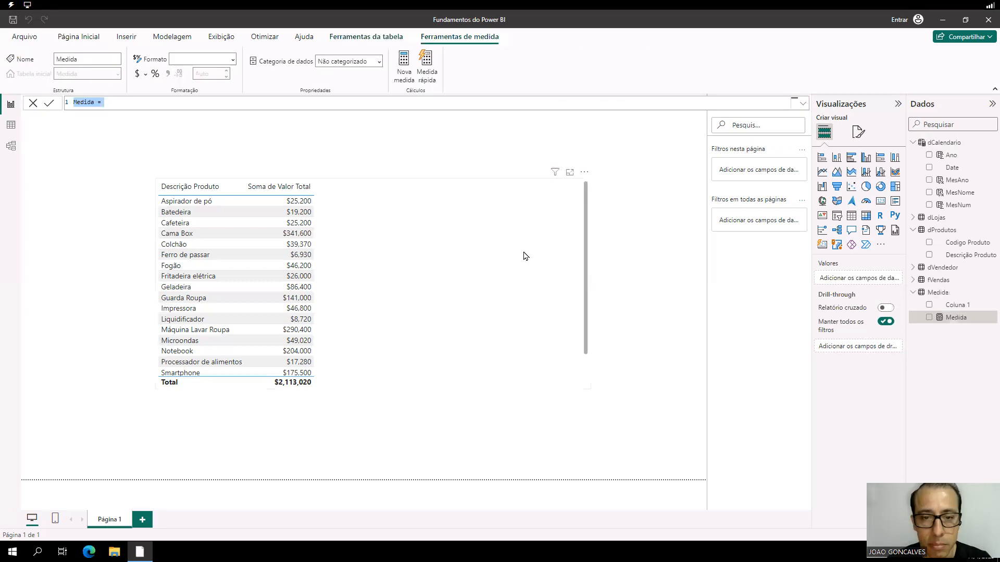
# Enlarge the formula text and name the new measure Faturamento
pyautogui.click(199, 98)
pyautogui.scroll(6, 201, 98)
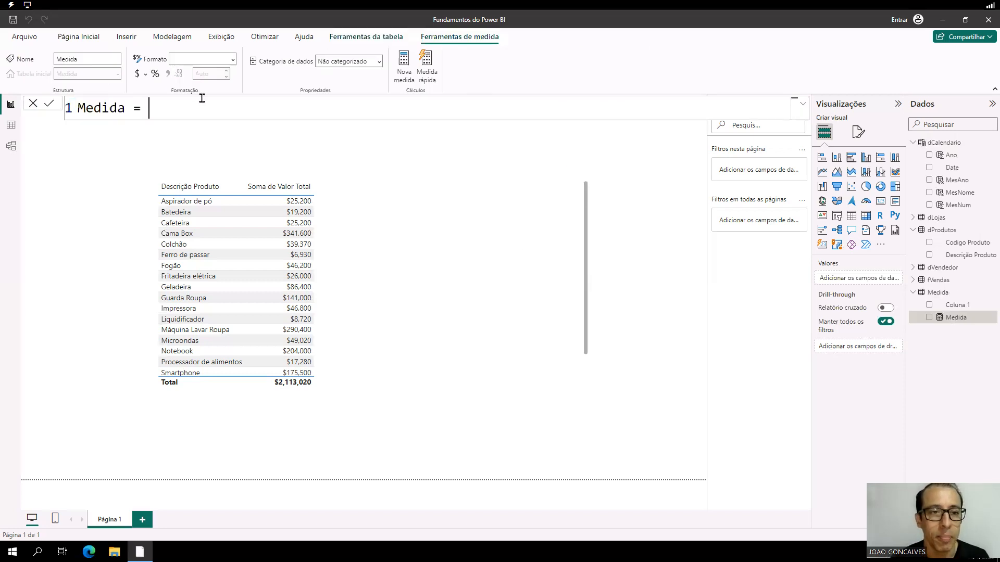
pyautogui.scroll(1, 202, 98)
pyautogui.doubleClick(114, 113)
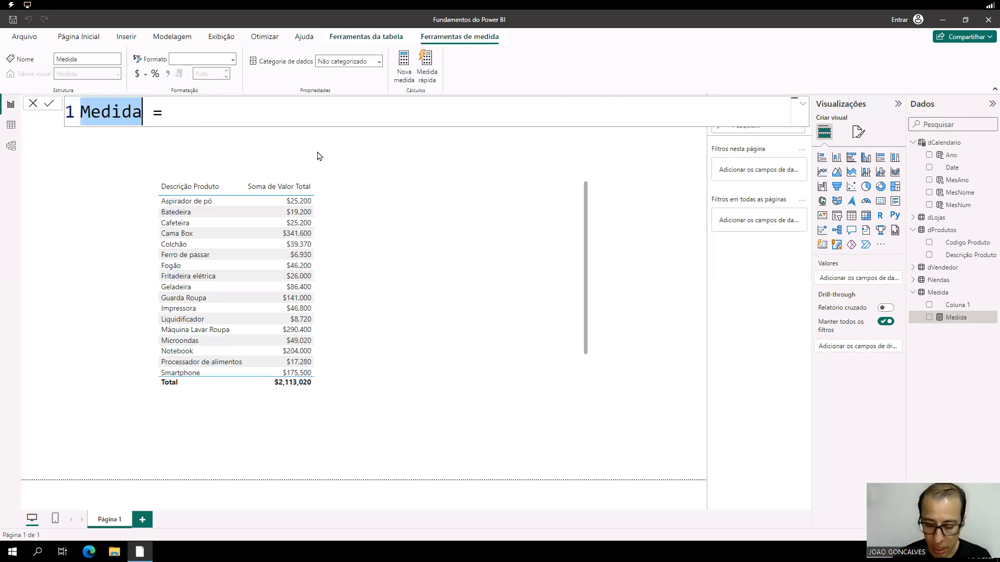
pyautogui.write('Fatura')
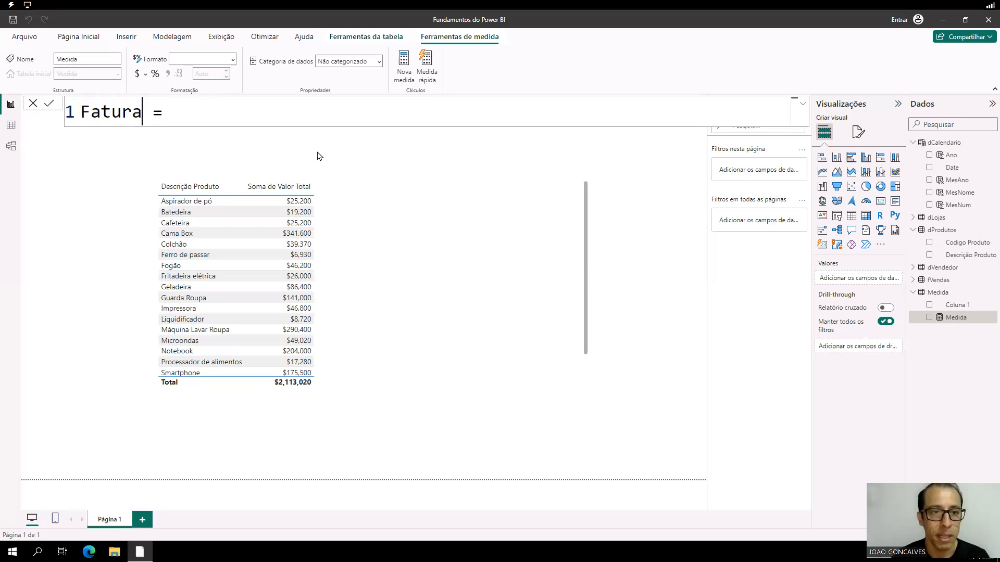
pyautogui.write('mento')
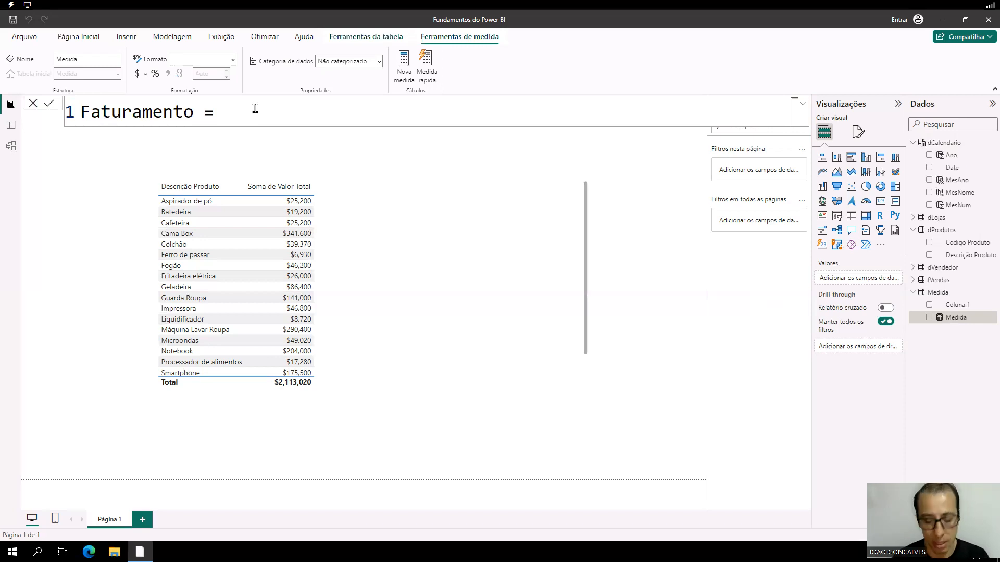
# Define the Faturamento measure as SUM(fVendas[Valor Total]) and commit the formula
pyautogui.write('sum')
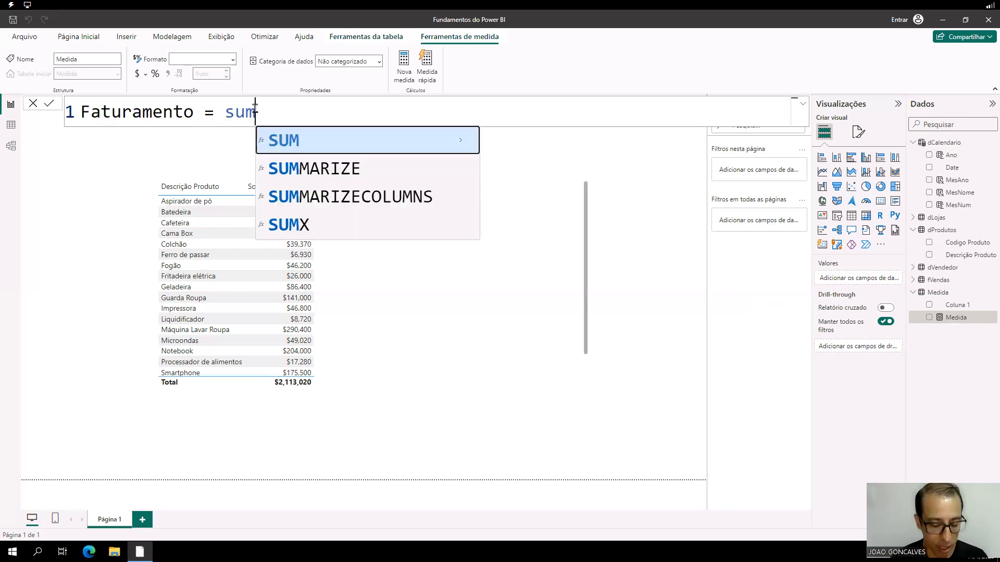
pyautogui.press('Tab')
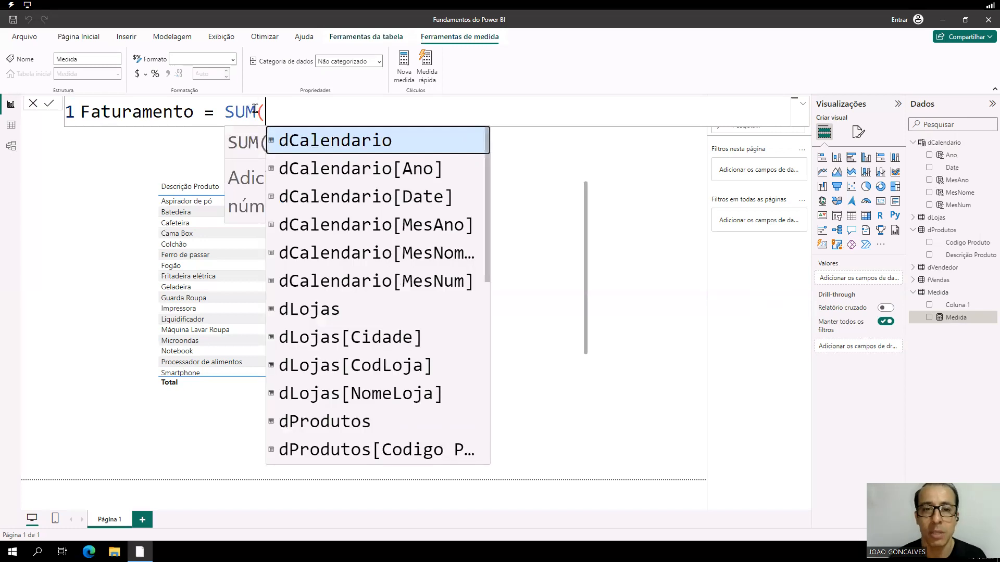
pyautogui.press('Escape')
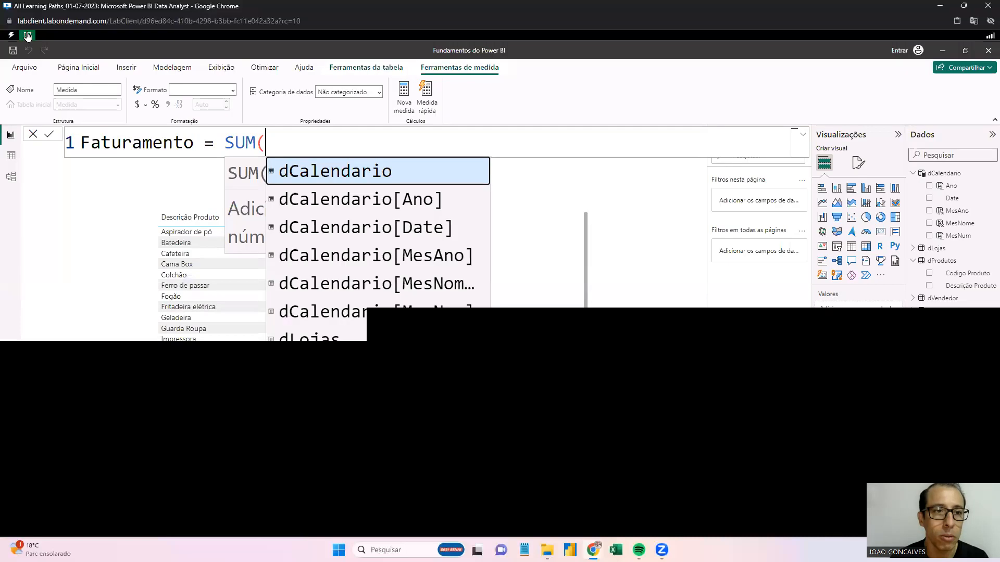
pyautogui.click(28, 35)
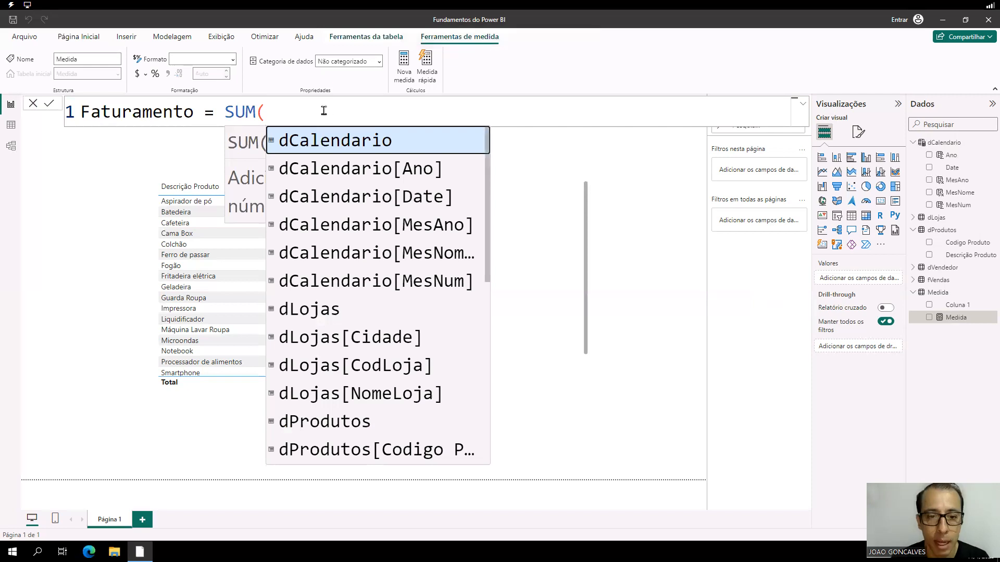
pyautogui.write('fv')
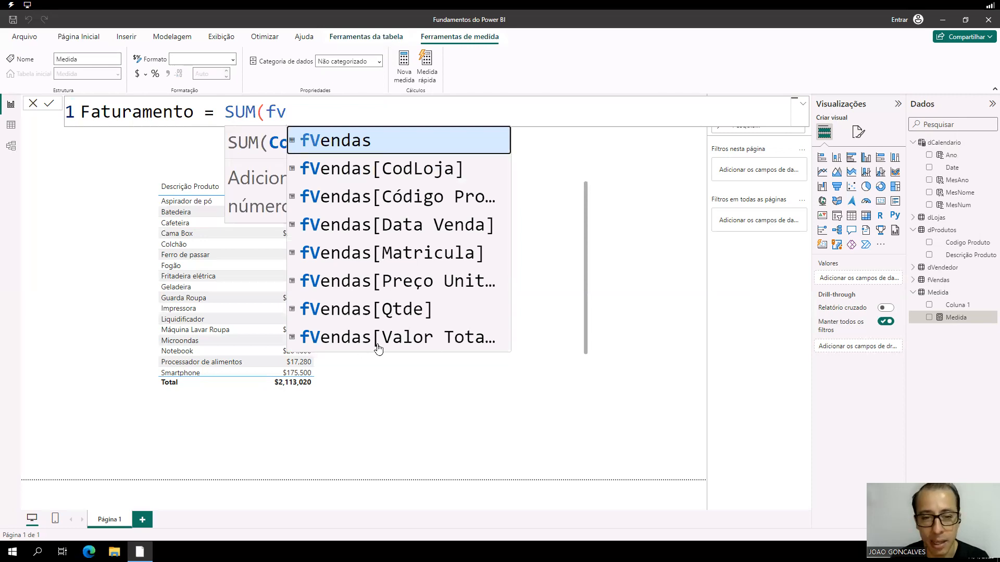
pyautogui.click(416, 338)
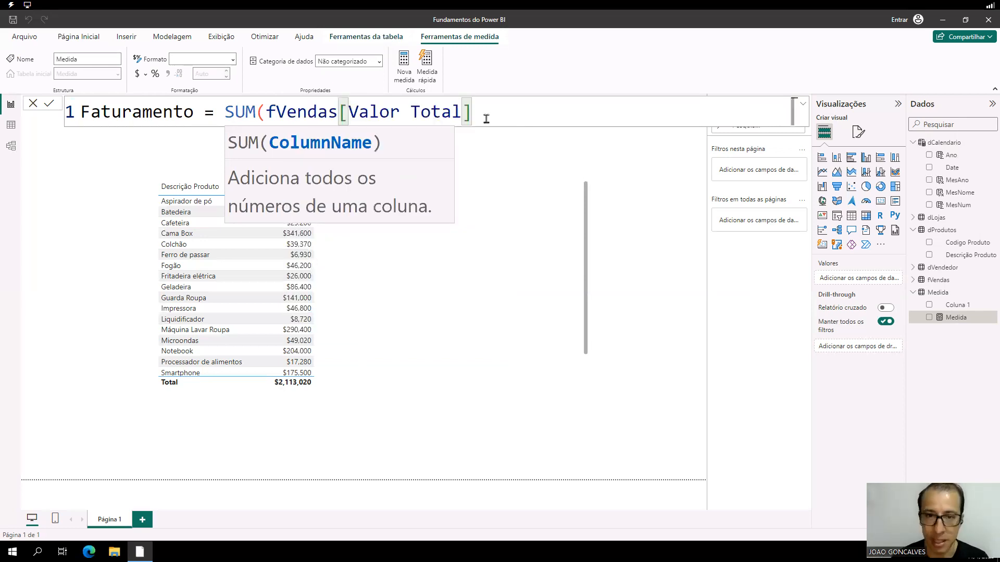
pyautogui.write(')')
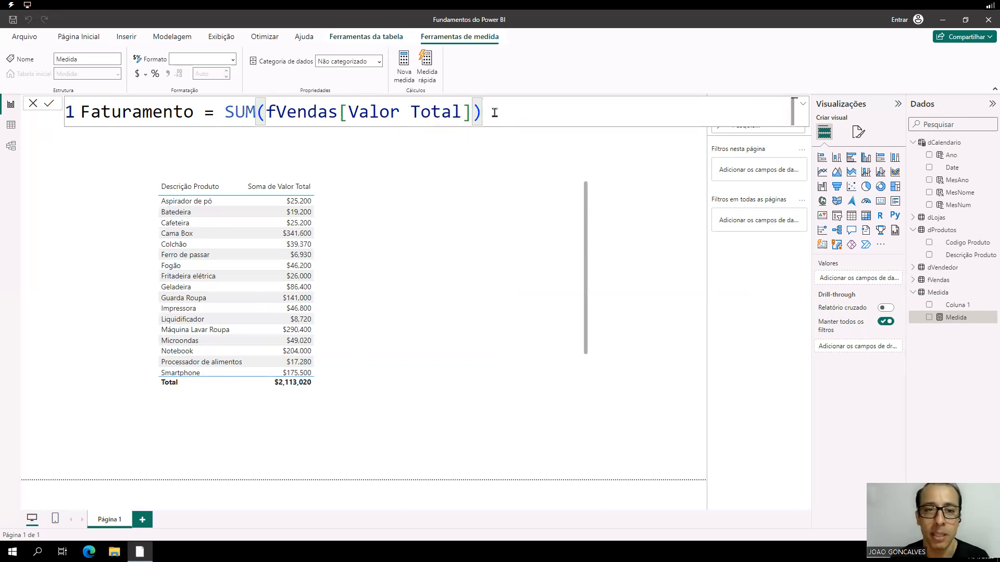
pyautogui.press('Return')
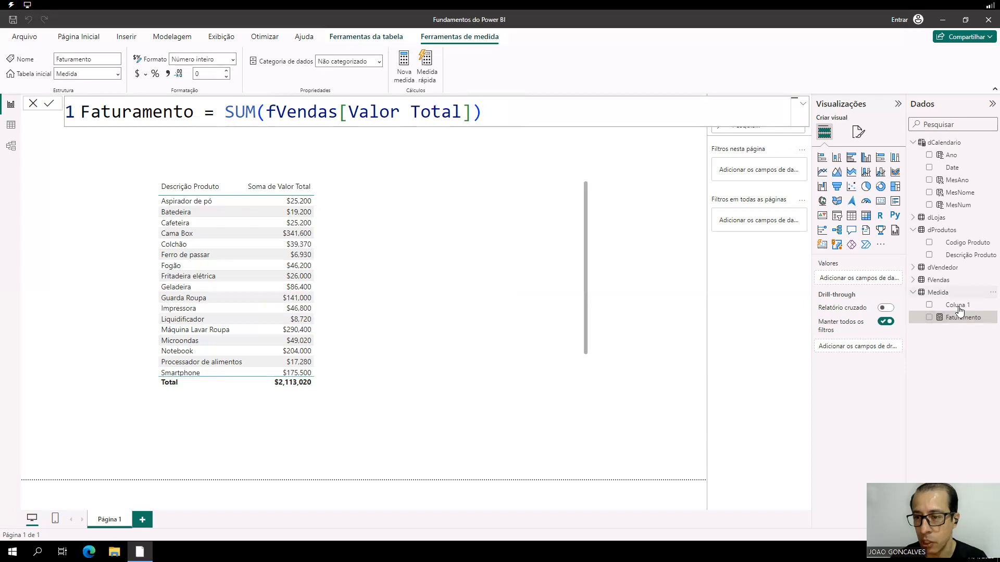
# Add the Faturamento measure to the product table visual and collapse the report filters
pyautogui.moveTo(966, 322); pyautogui.dragTo(341, 211)
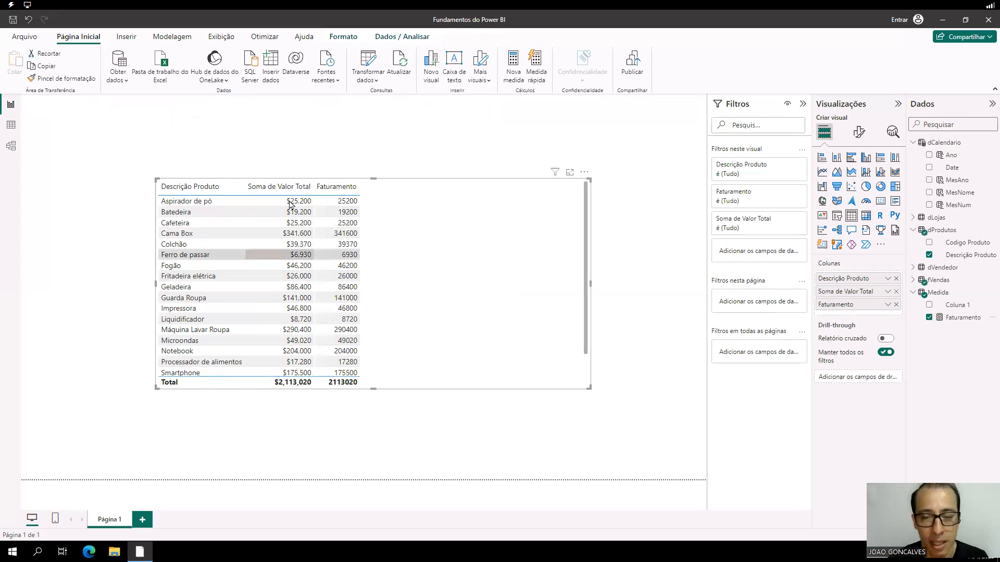
pyautogui.click(803, 105)
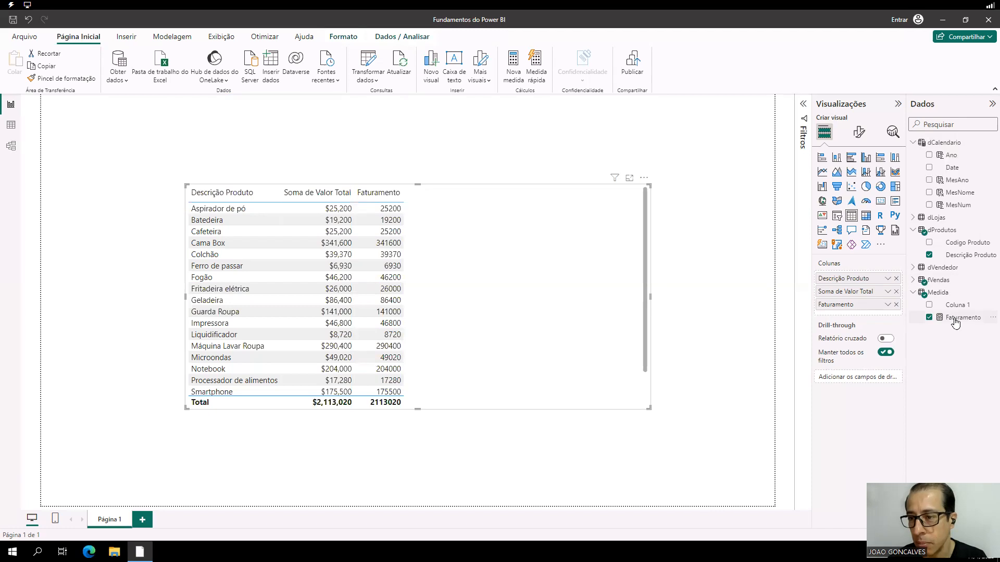
# Expand the fVendas fields, collapse dCalendario and dProdutos, and delete the empty Coluna 1 from the Medida table
pyautogui.click(913, 280)
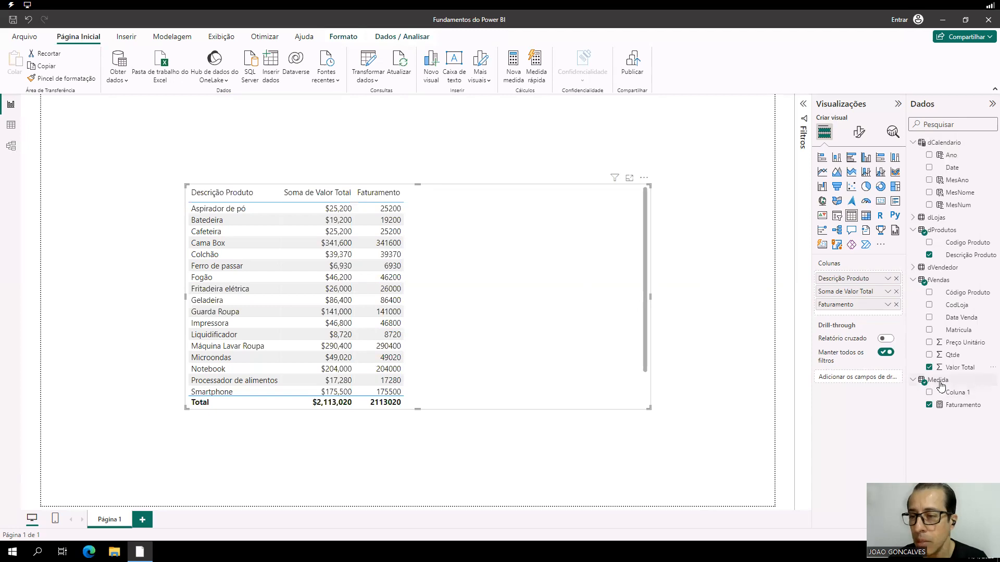
pyautogui.click(913, 143)
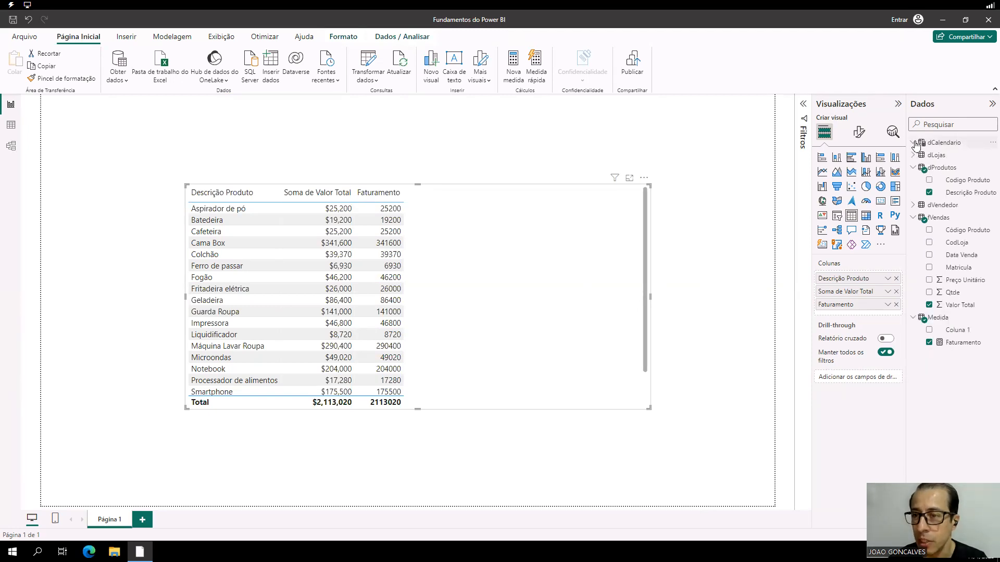
pyautogui.click(914, 168)
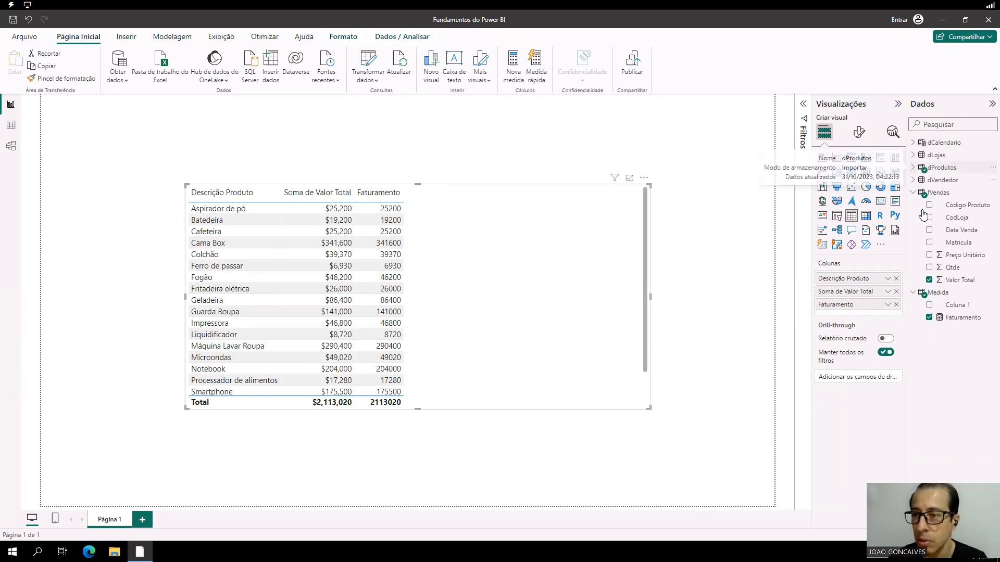
pyautogui.click(986, 309)
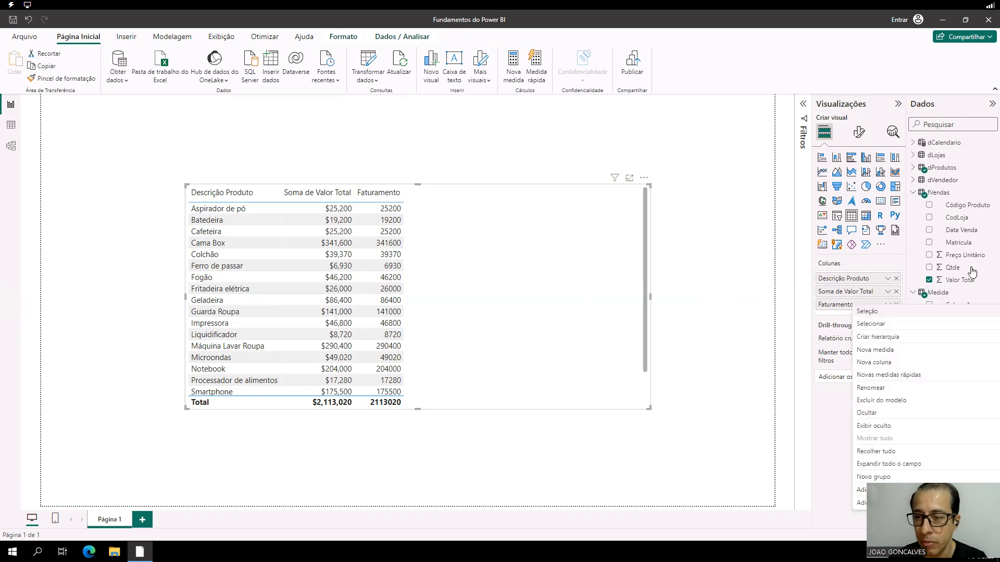
pyautogui.click(892, 401)
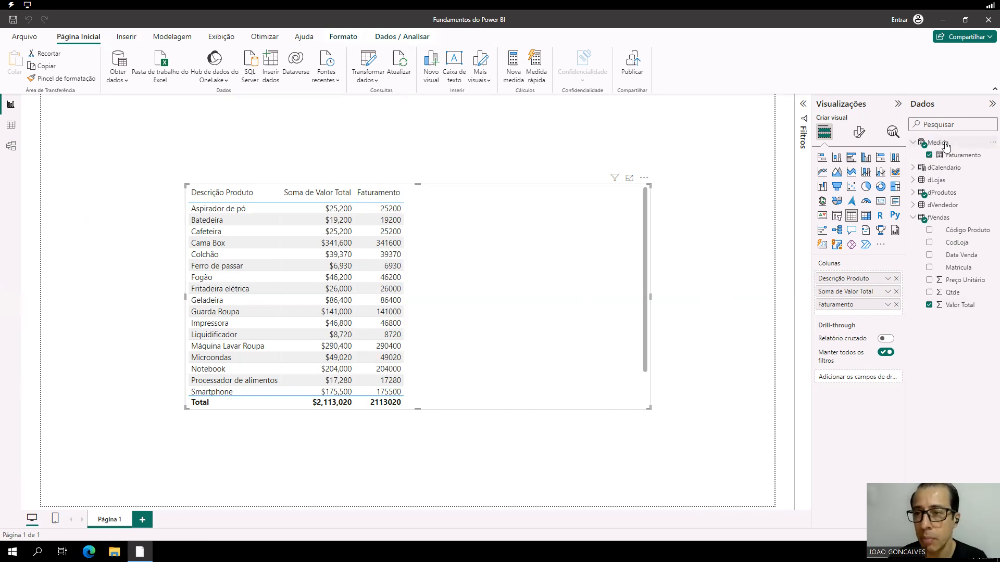
# Open the formula of the Faturamento measure in the Medida table
pyautogui.moveTo(934, 146)
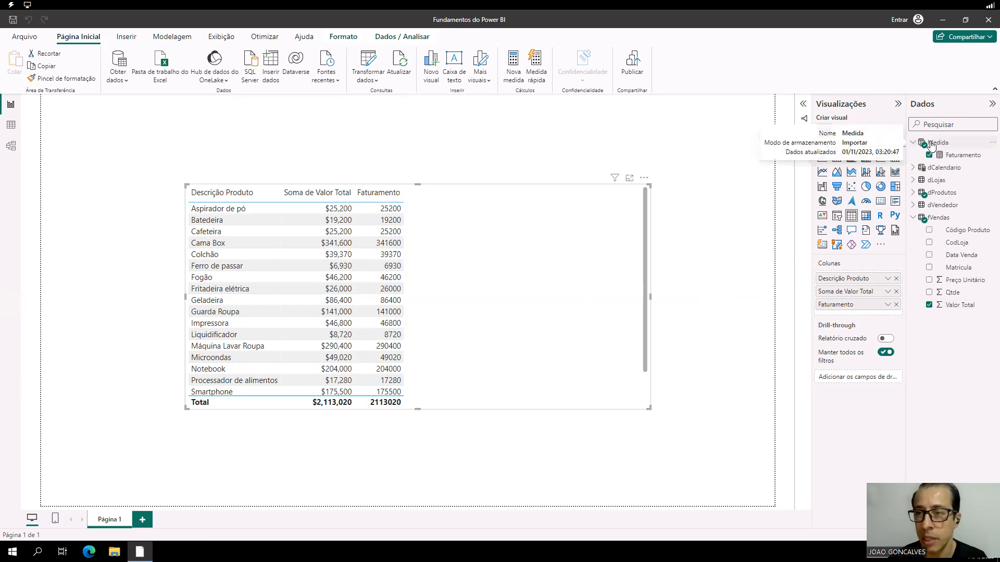
pyautogui.click(963, 155)
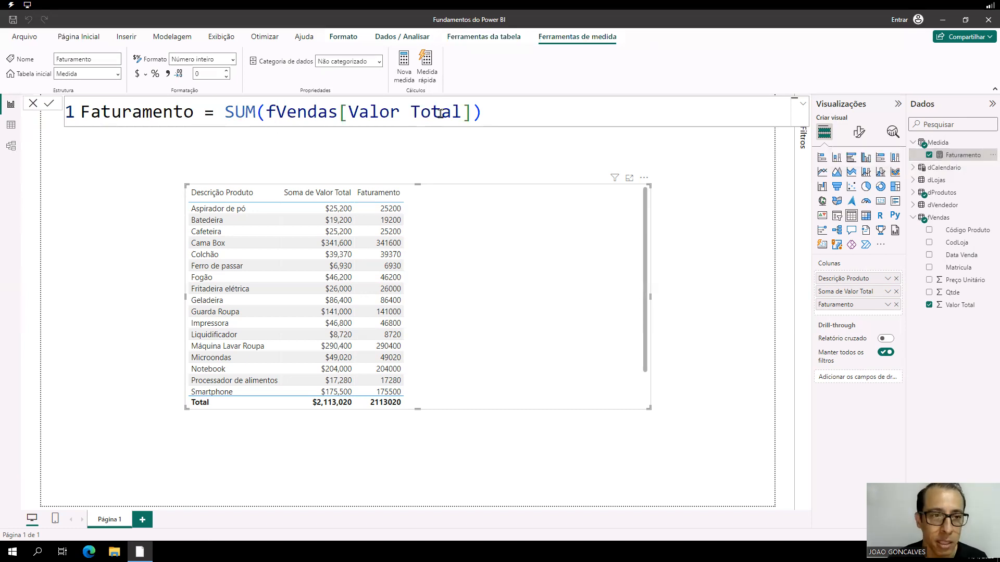
pyautogui.click(503, 112)
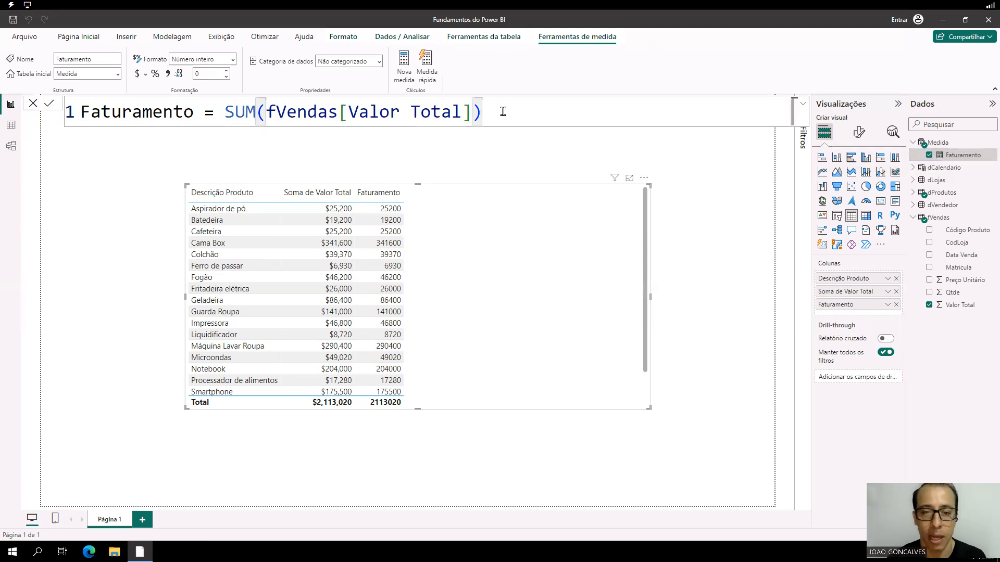
# Format the Faturamento measure as currency with the R$ Português (Brasil) symbol
pyautogui.click(960, 155)
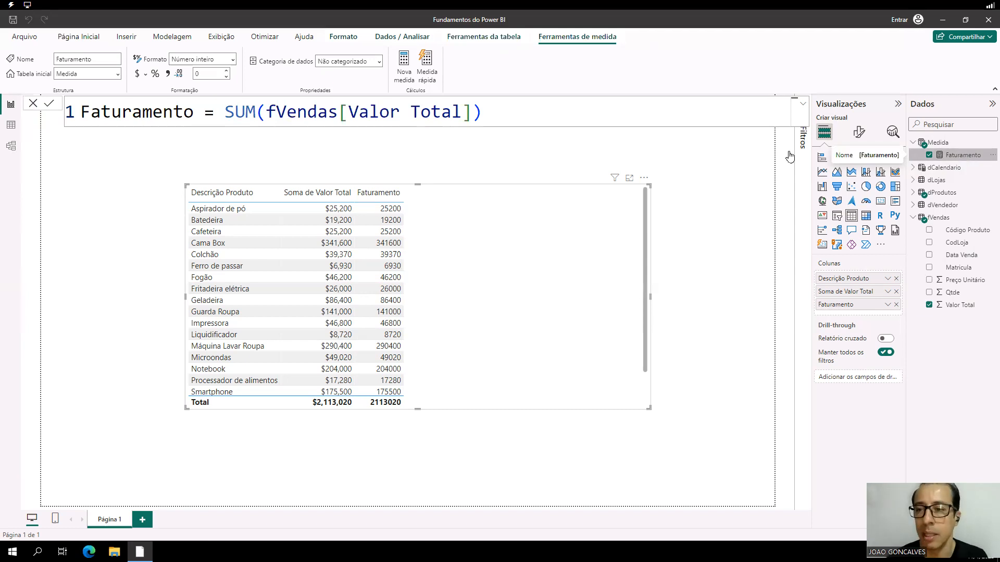
pyautogui.click(146, 76)
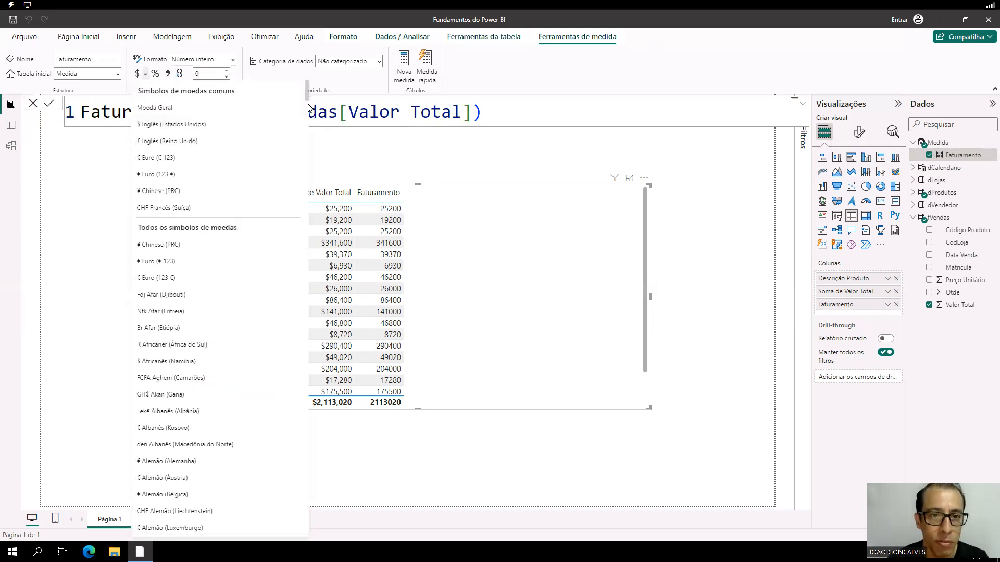
pyautogui.scroll(-10, 304, 344)
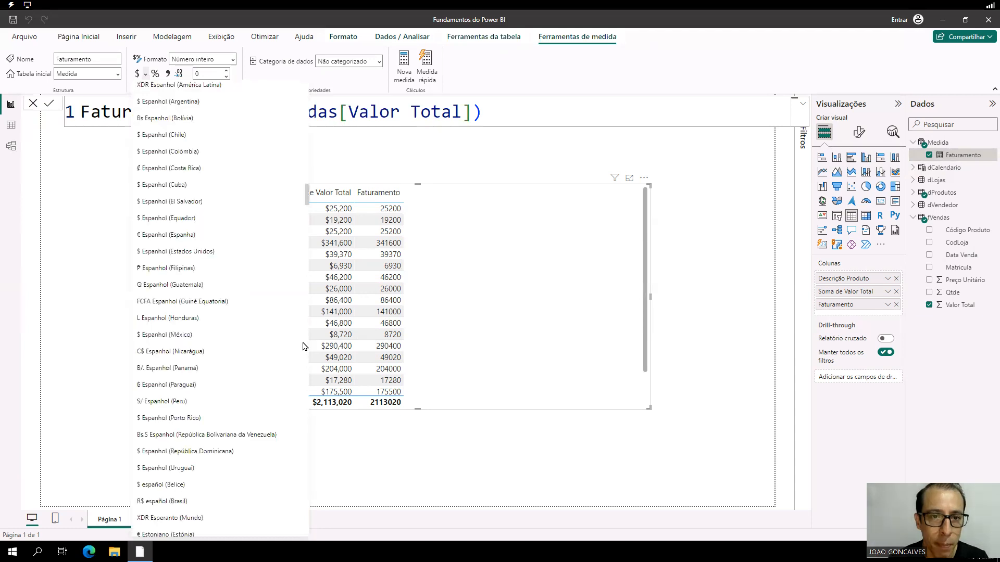
pyautogui.scroll(-10, 303, 346)
pyautogui.scroll(-10, 314, 475)
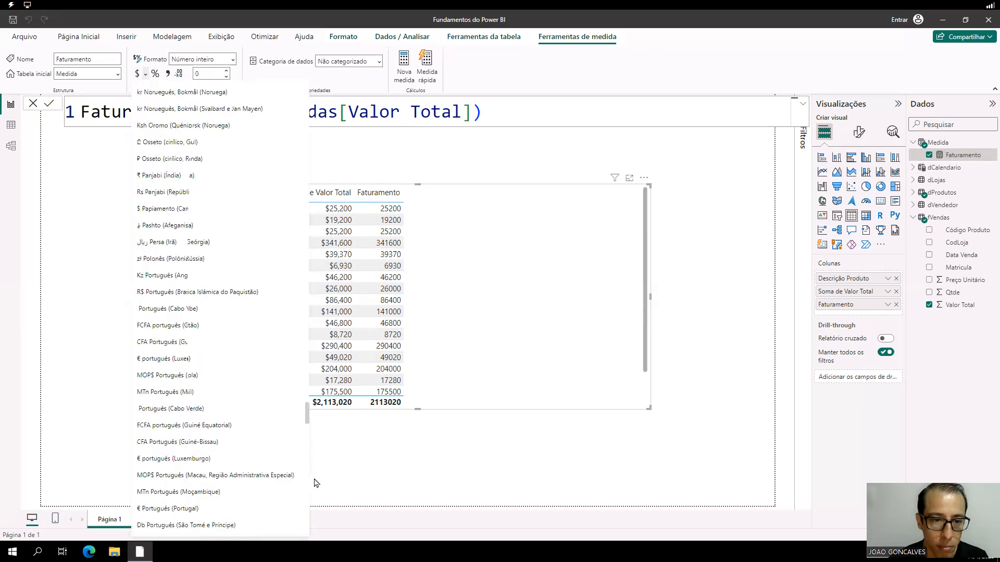
pyautogui.scroll(-10, 314, 479)
pyautogui.scroll(4, 314, 473)
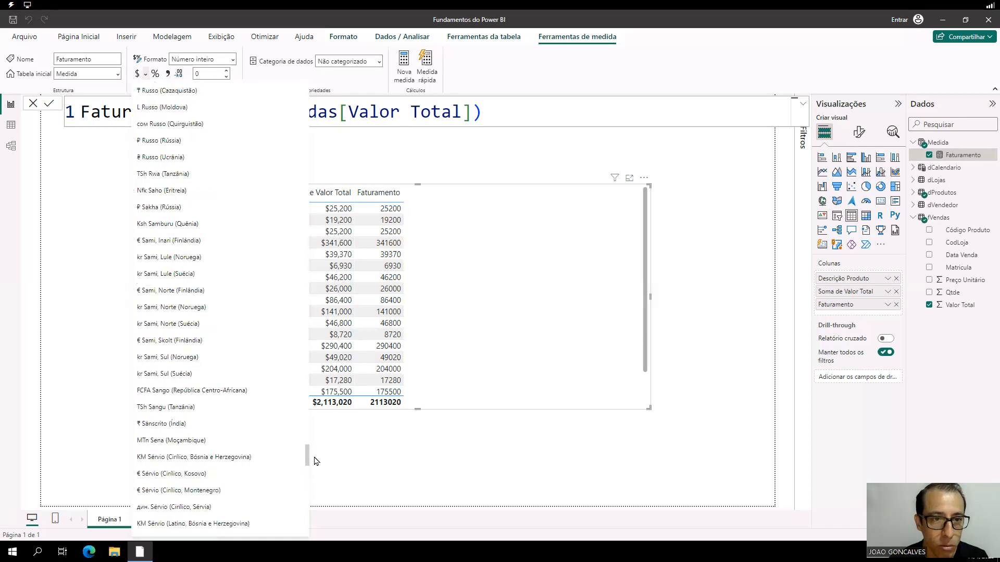
pyautogui.scroll(4, 316, 460)
pyautogui.scroll(2, 316, 457)
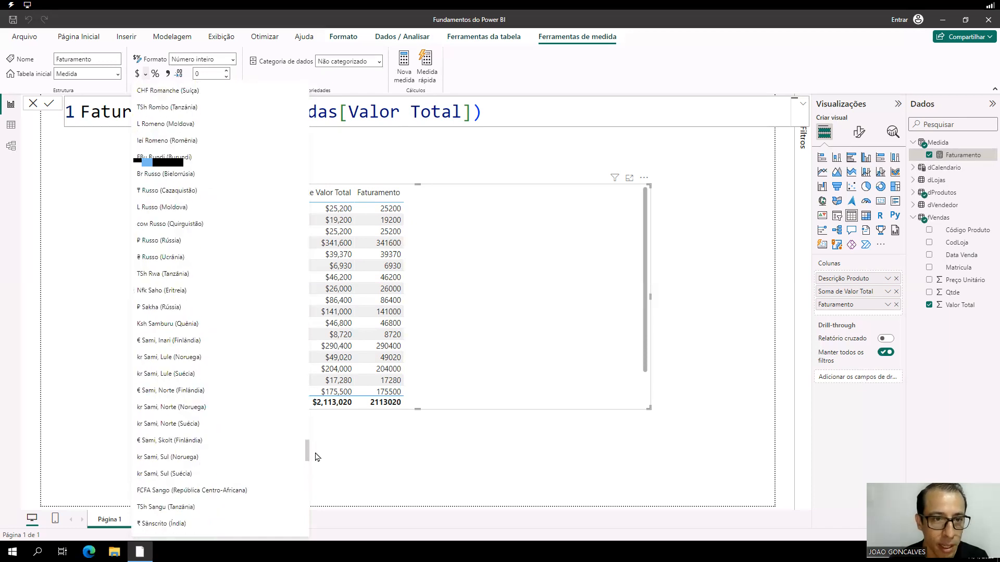
pyautogui.scroll(4, 317, 450)
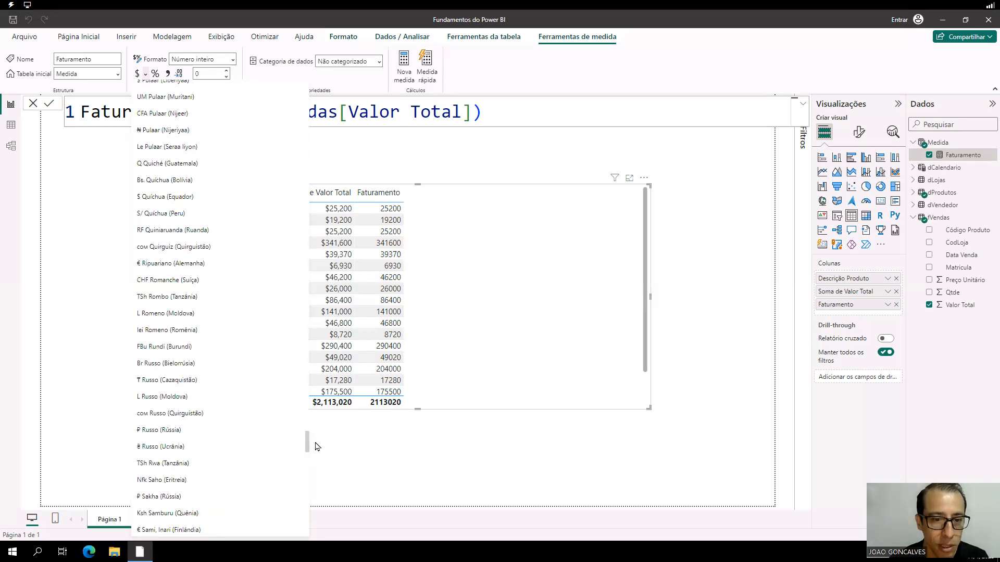
pyautogui.scroll(-1, 314, 453)
pyautogui.scroll(-5, 315, 462)
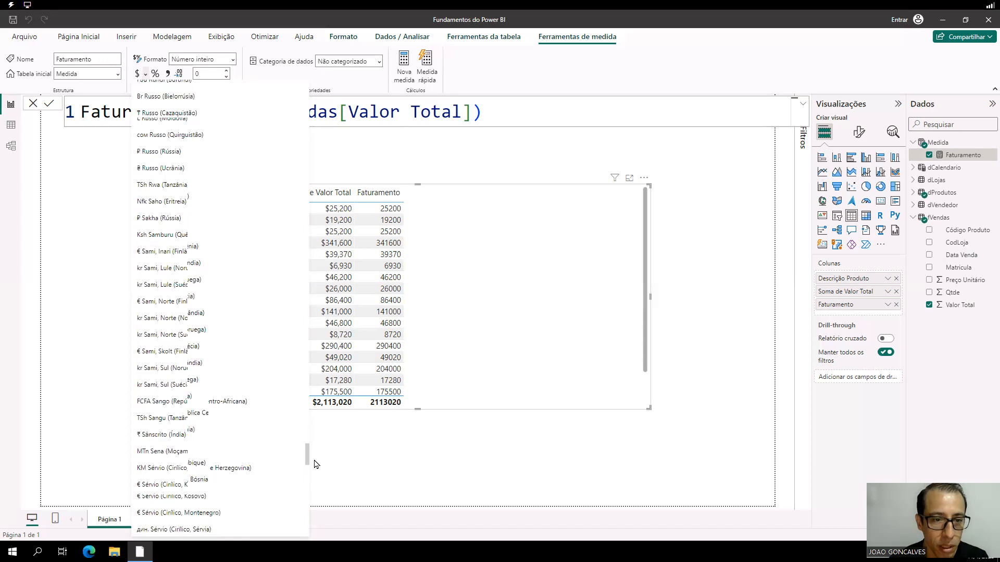
pyautogui.scroll(-7, 315, 467)
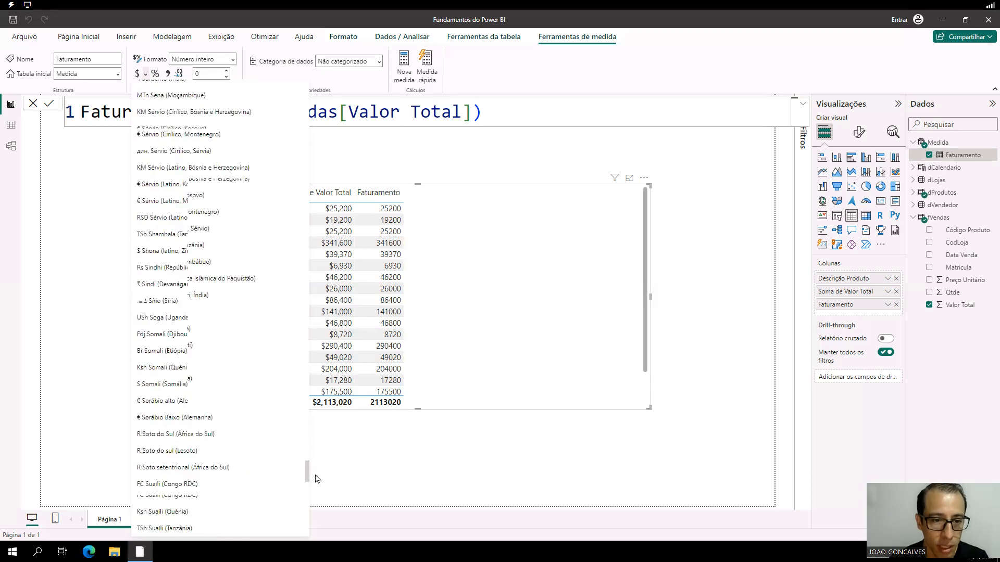
pyautogui.scroll(-1, 317, 482)
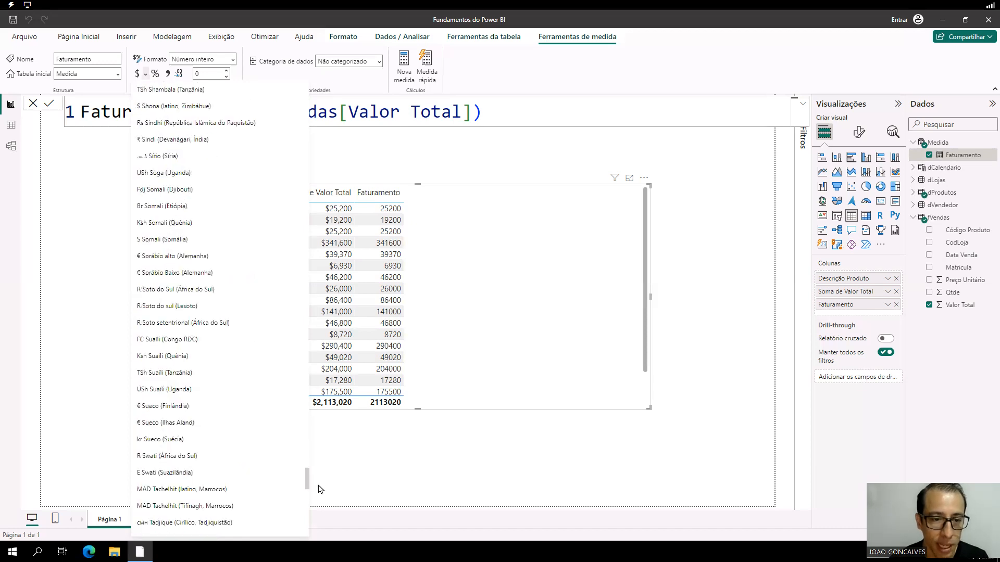
pyautogui.scroll(-4, 319, 492)
pyautogui.scroll(-4, 320, 500)
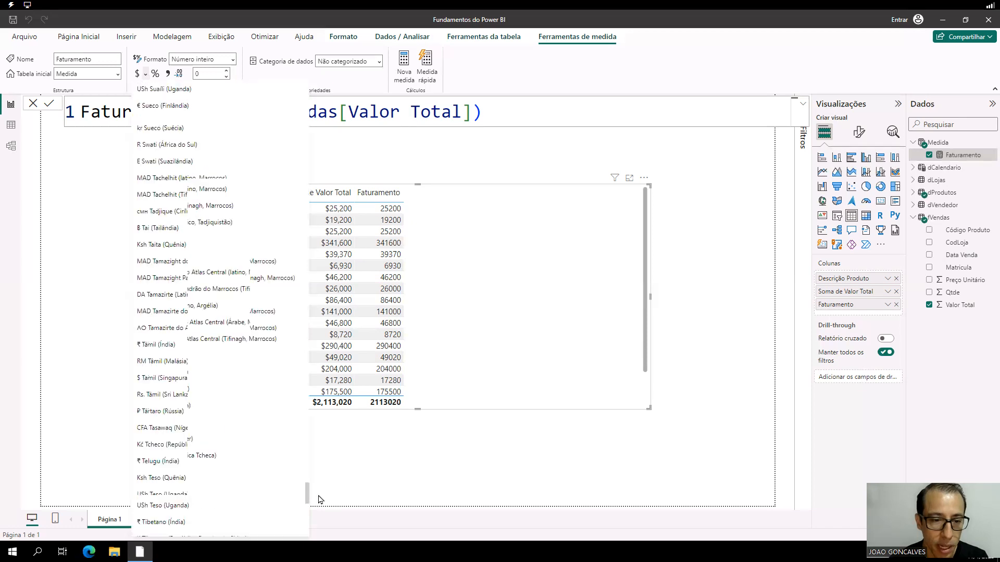
pyautogui.scroll(-3, 320, 499)
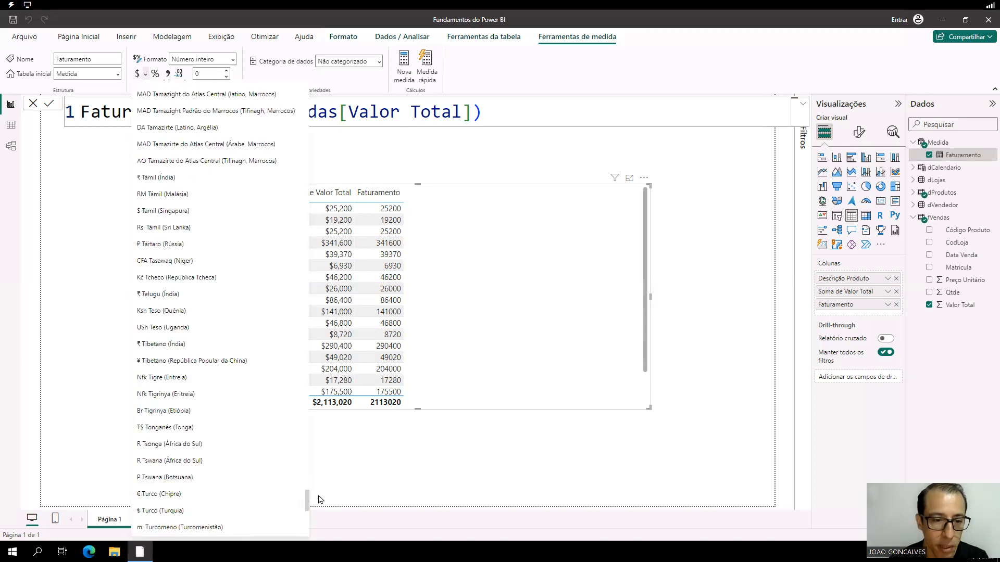
pyautogui.scroll(-2, 320, 499)
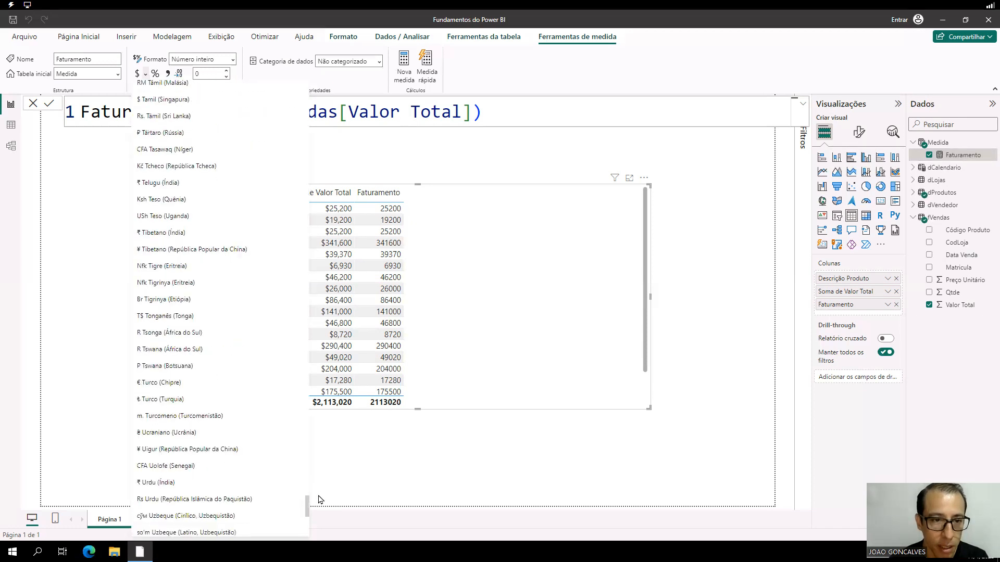
pyautogui.scroll(8, 320, 500)
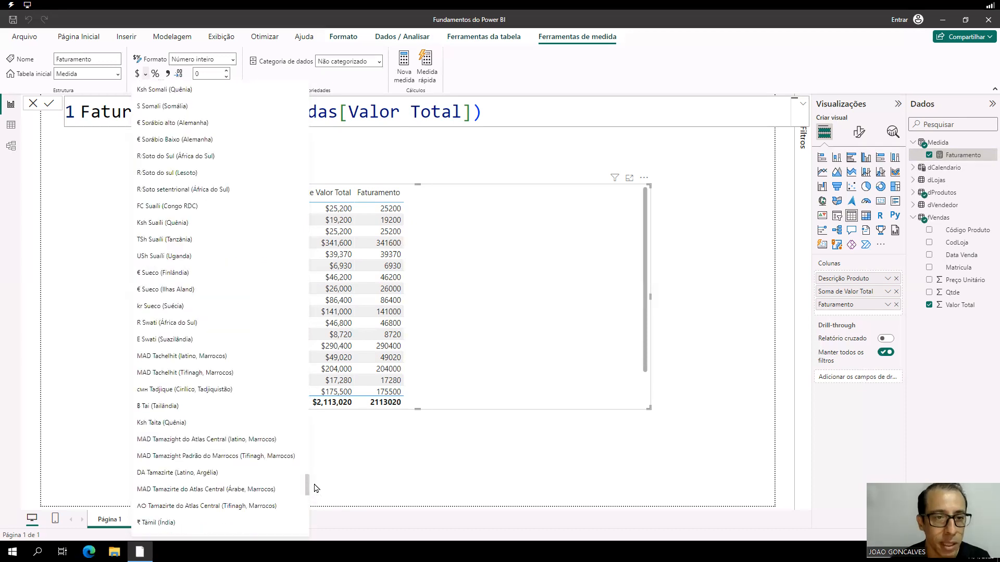
pyautogui.scroll(2, 317, 485)
pyautogui.scroll(2, 319, 480)
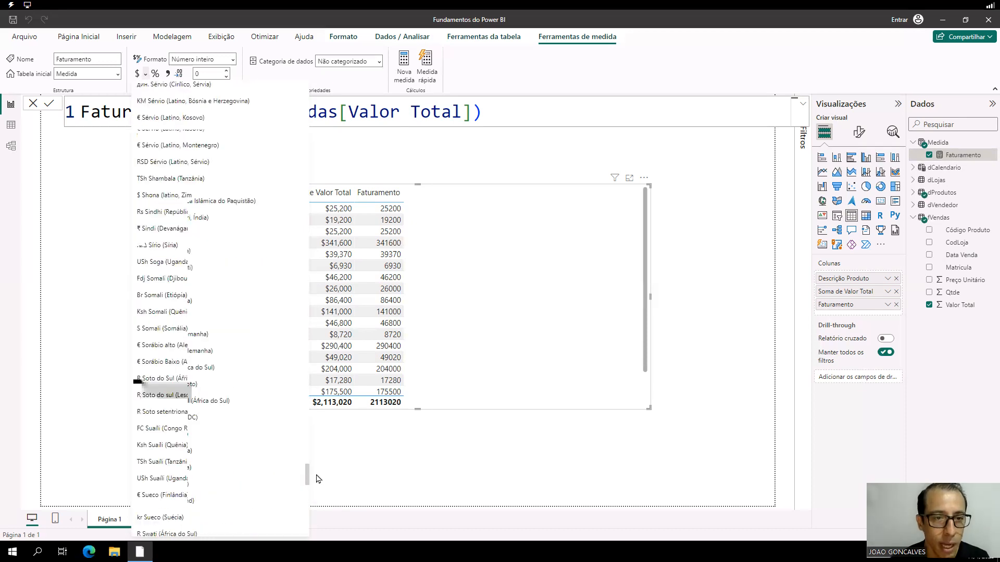
pyautogui.scroll(2, 320, 478)
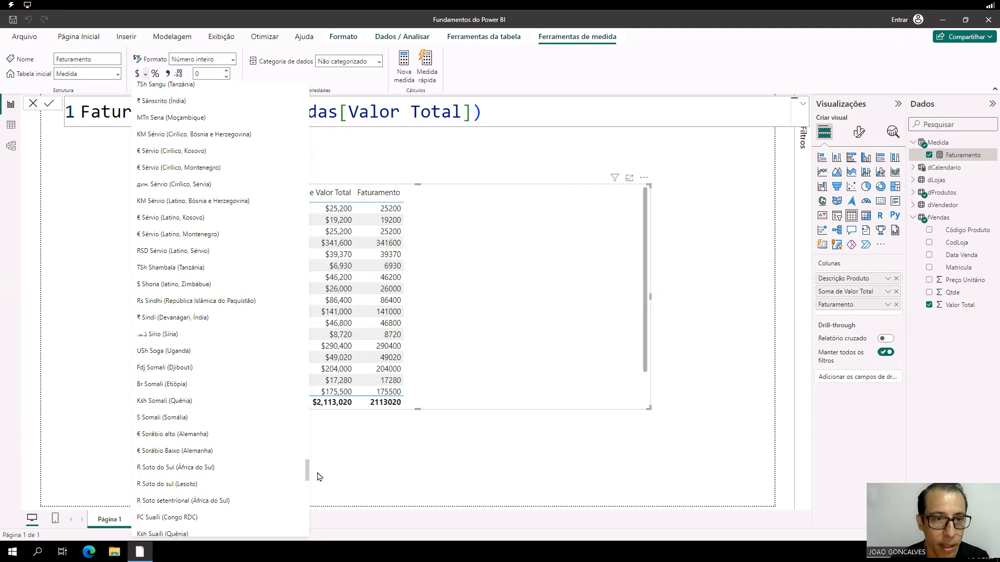
pyautogui.scroll(2, 321, 471)
pyautogui.scroll(2, 320, 466)
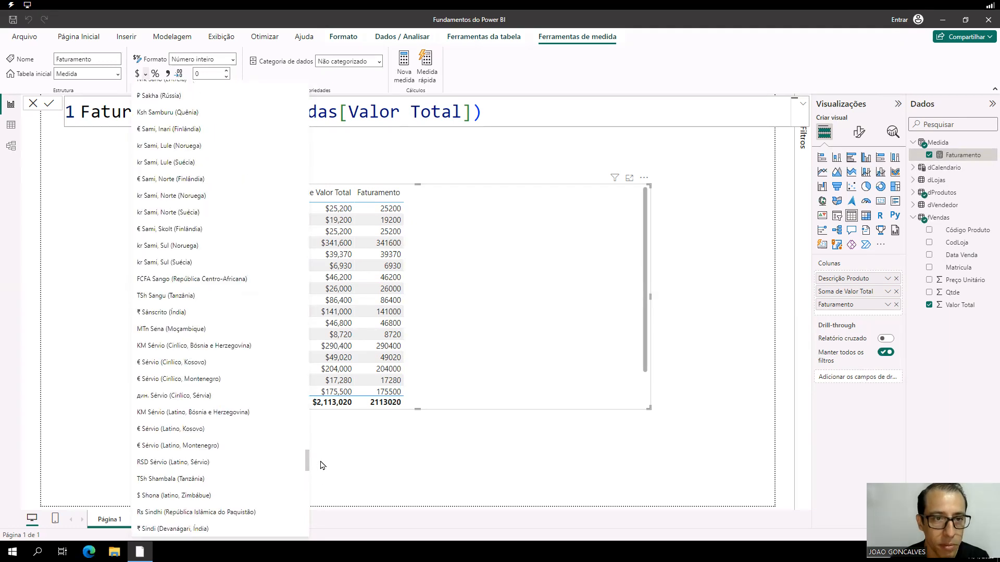
pyautogui.scroll(2, 320, 461)
pyautogui.scroll(4, 322, 453)
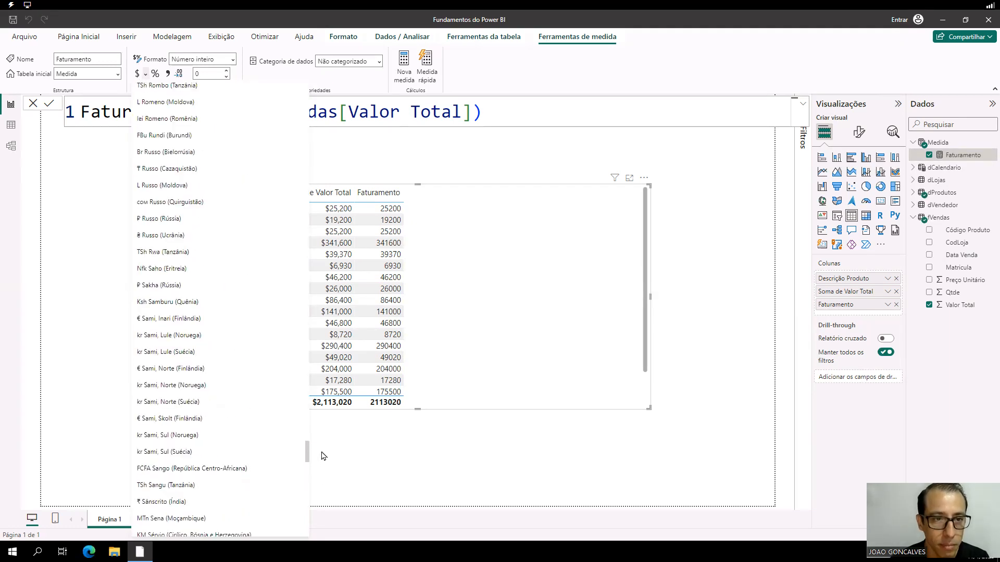
pyautogui.scroll(1, 325, 445)
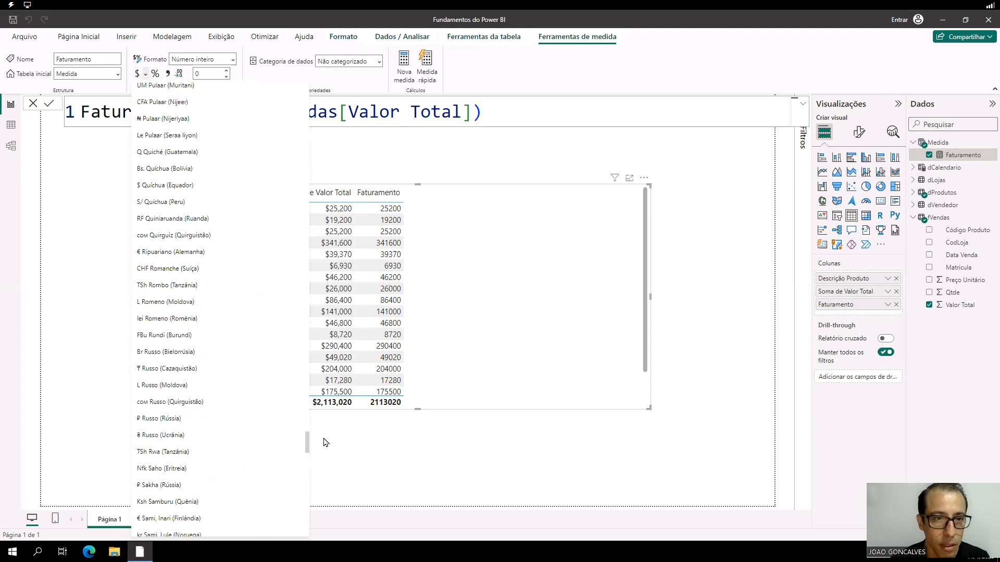
pyautogui.scroll(2, 325, 440)
pyautogui.scroll(3, 327, 435)
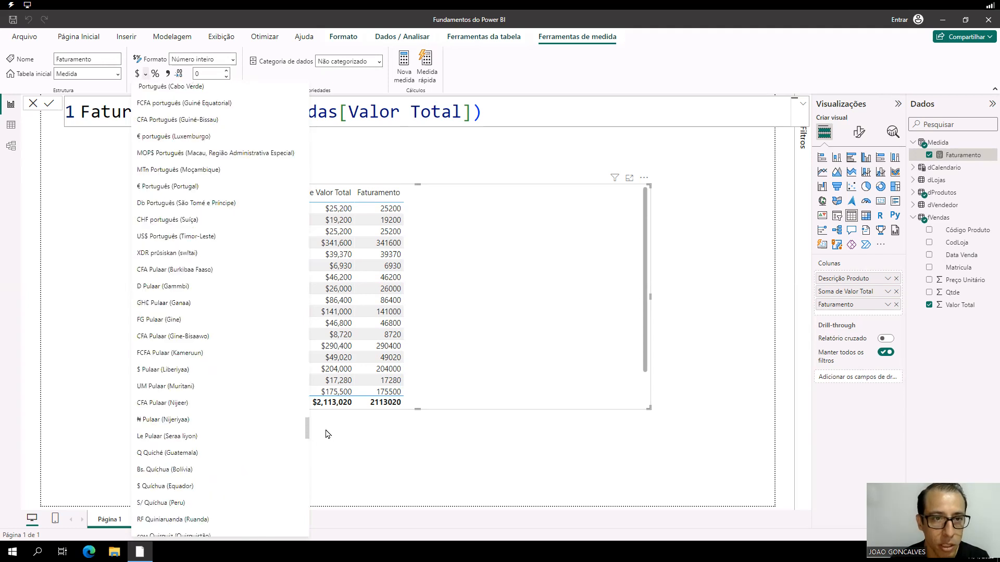
pyautogui.scroll(1, 327, 434)
pyautogui.scroll(1, 327, 431)
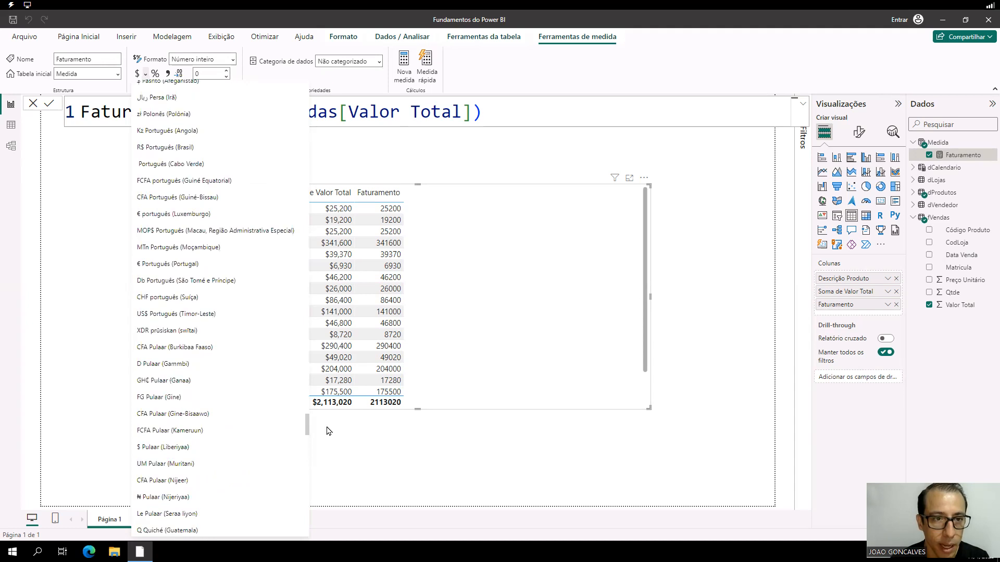
pyautogui.scroll(1, 329, 431)
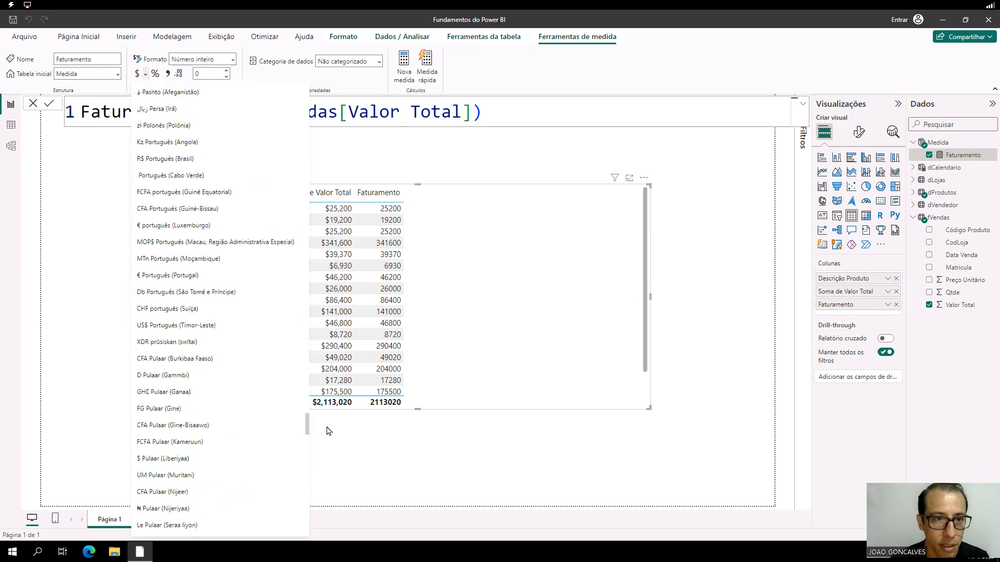
pyautogui.click(169, 163)
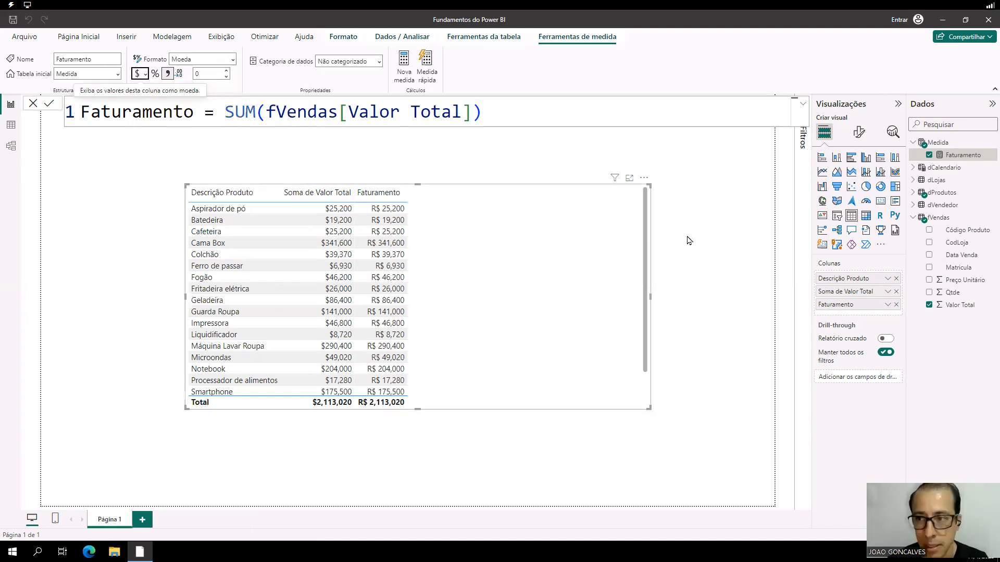
# Create a new measure in the Medida table and name it FaturamentoX
pyautogui.click(991, 144)
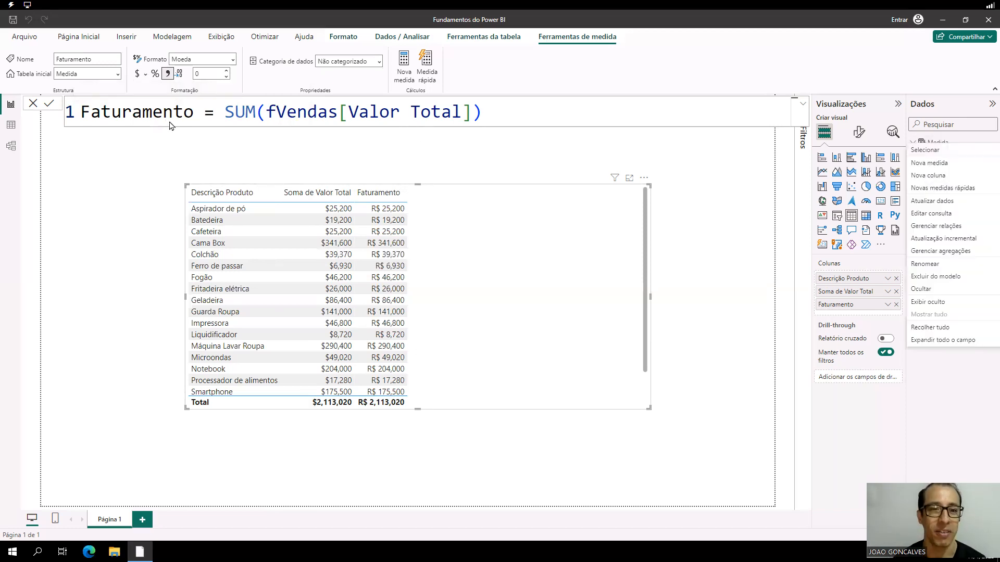
pyautogui.click(946, 164)
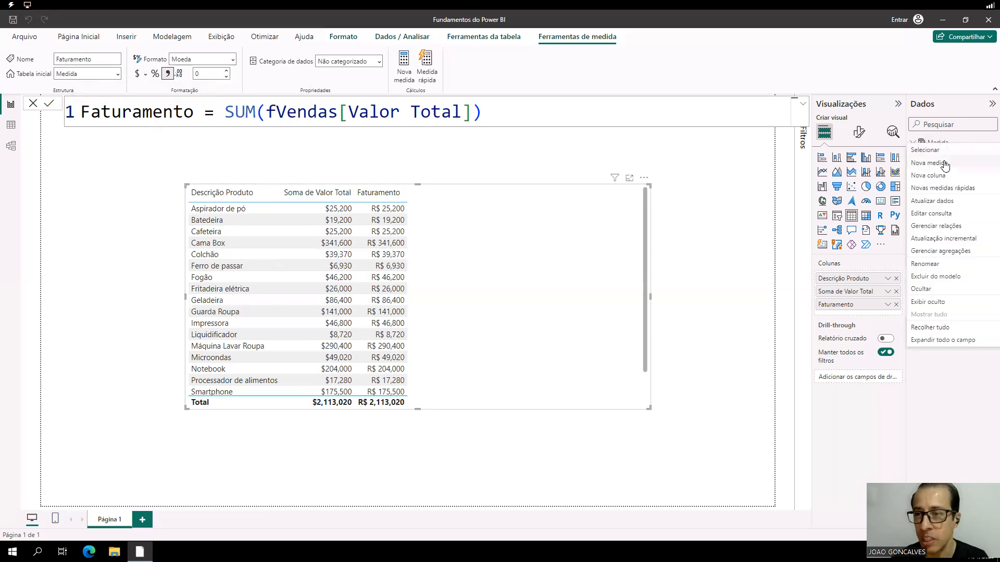
pyautogui.doubleClick(139, 112)
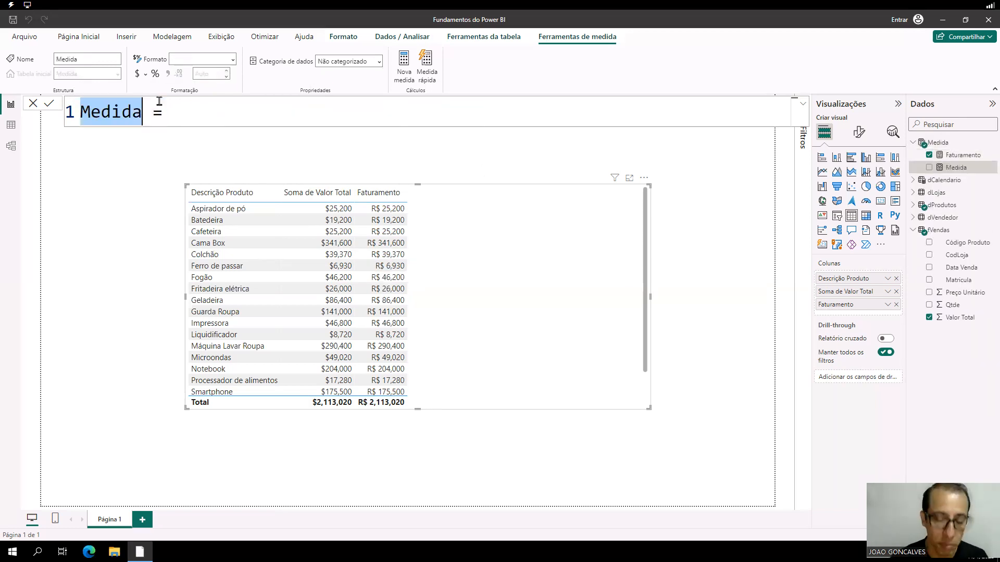
pyautogui.write('Fat')
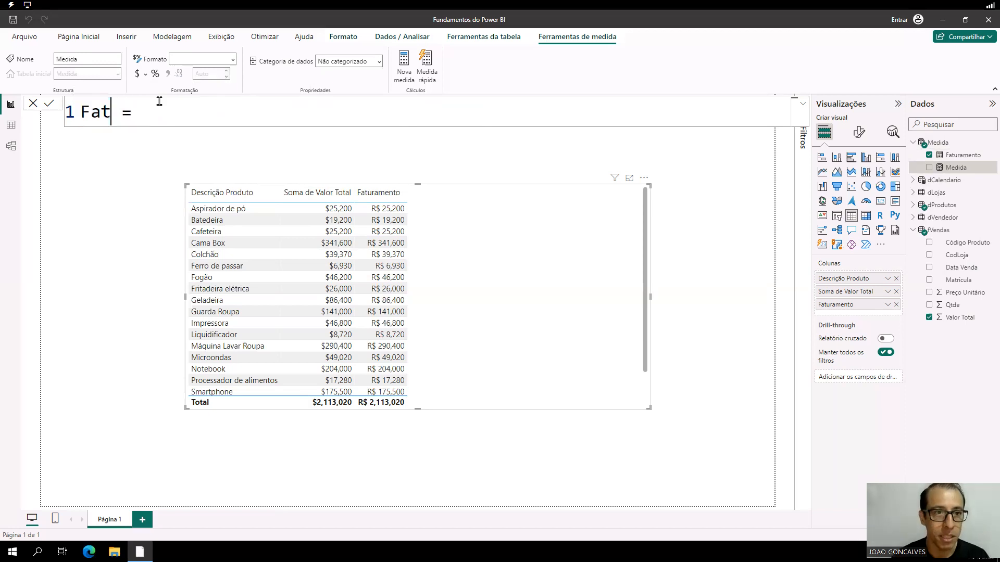
pyautogui.write('uramentoX')
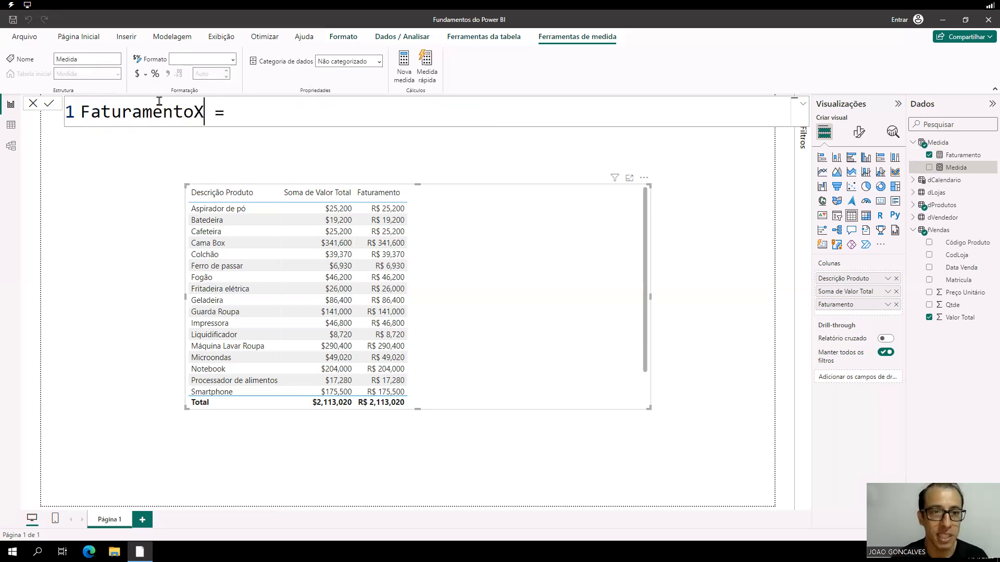
# Start the FaturamentoX formula with SUMX, using fVendas as the table argument
pyautogui.click(257, 115)
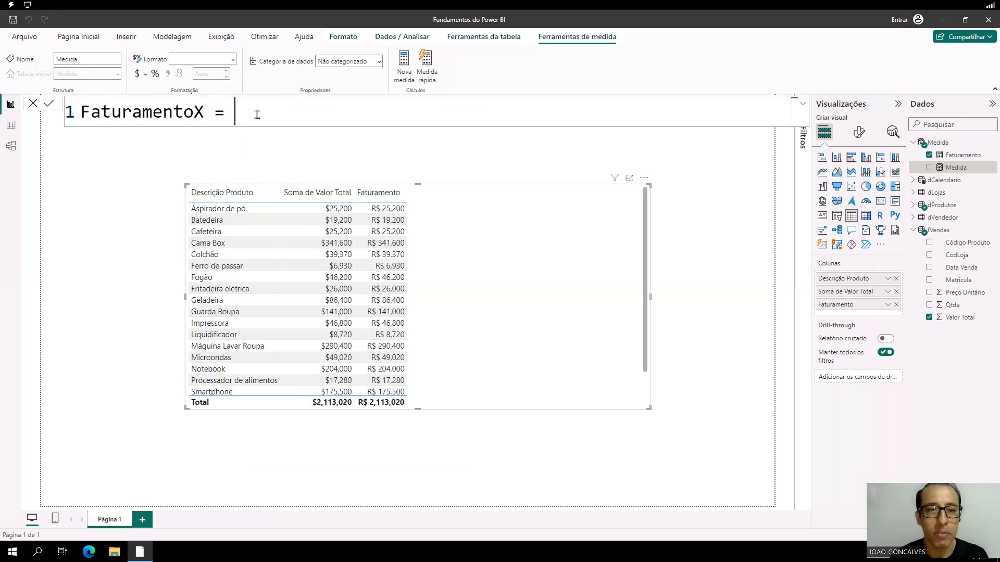
pyautogui.write('sum')
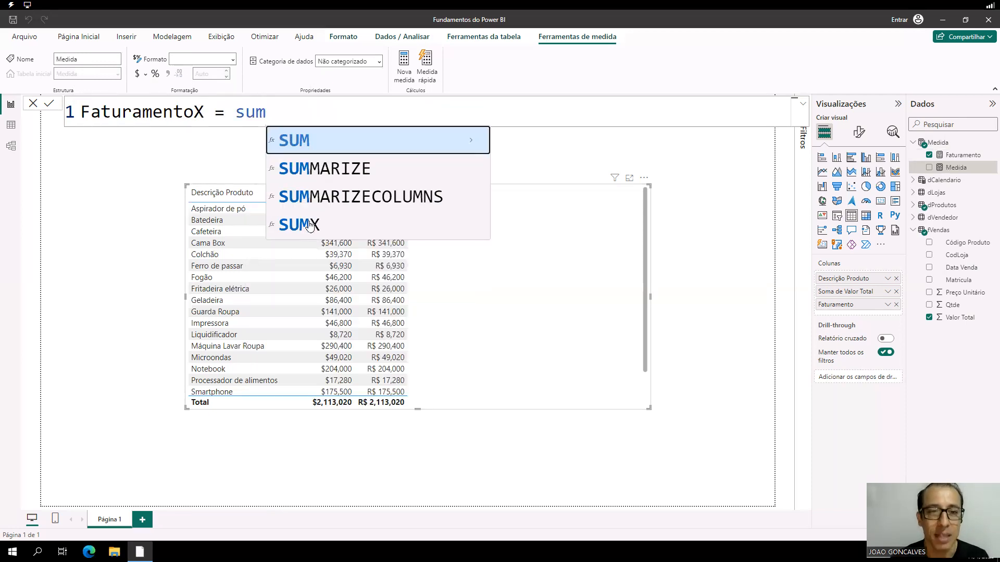
pyautogui.write('x')
pyautogui.press('Tab')
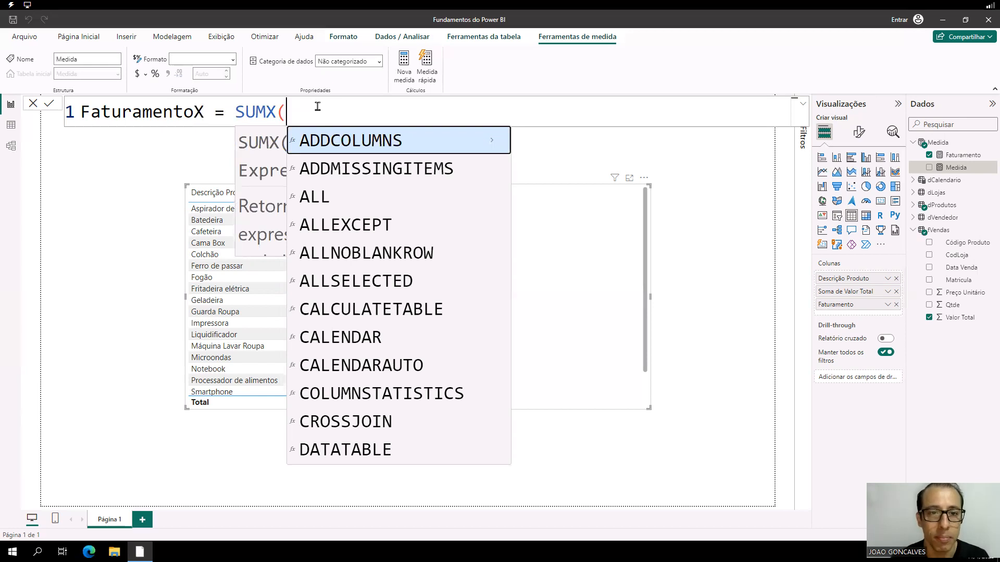
pyautogui.write('fve')
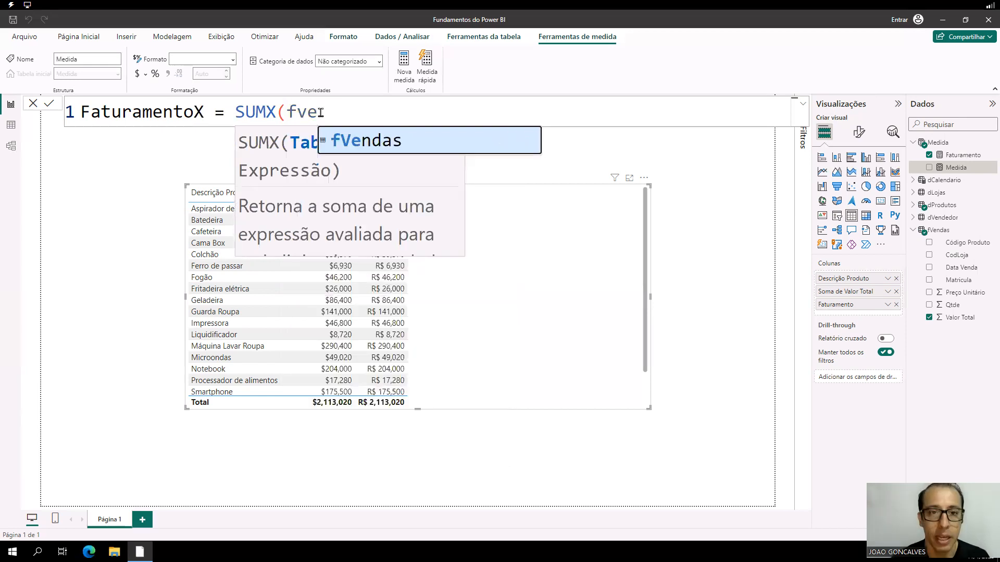
pyautogui.click(363, 146)
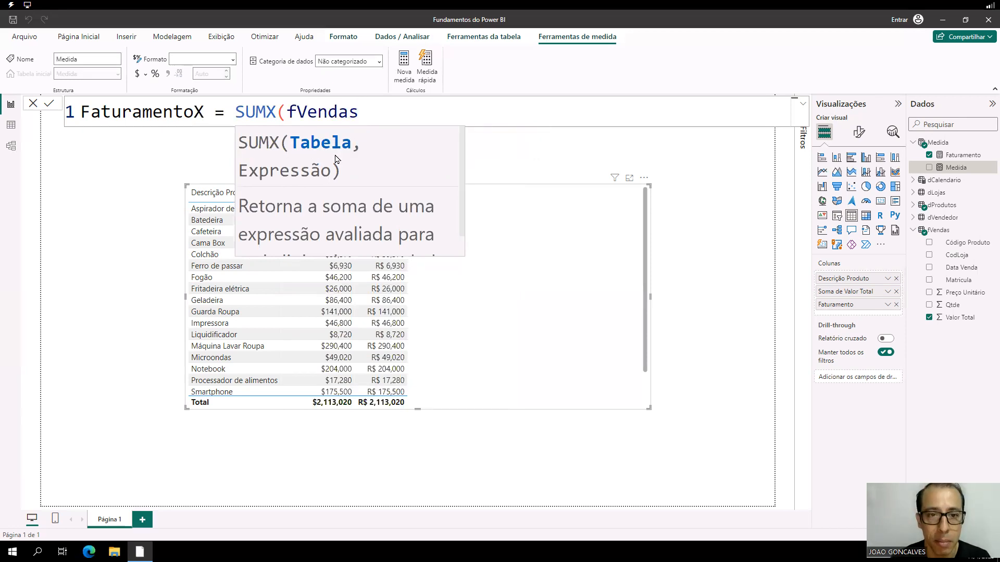
pyautogui.write(',')
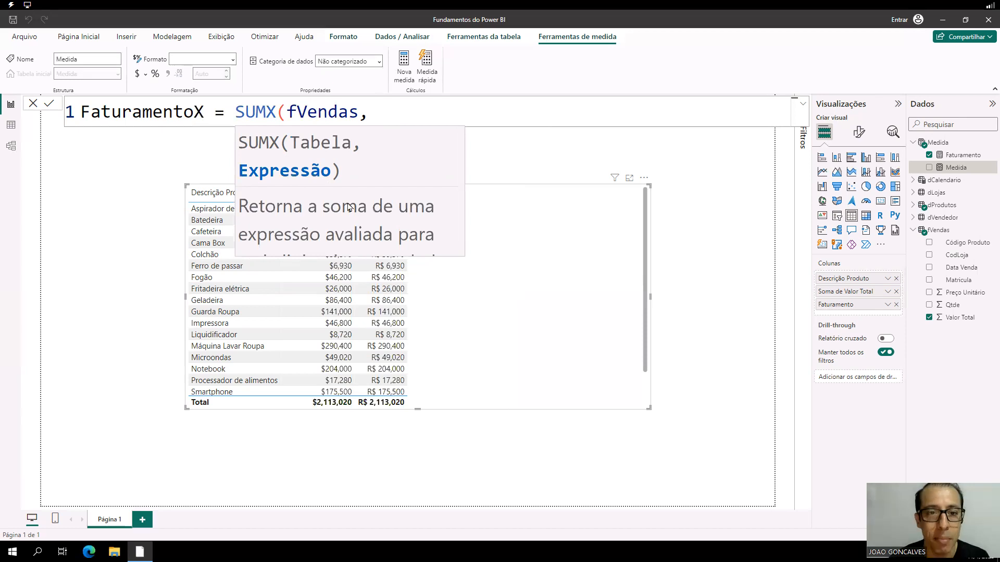
pyautogui.scroll(-1, 468, 223)
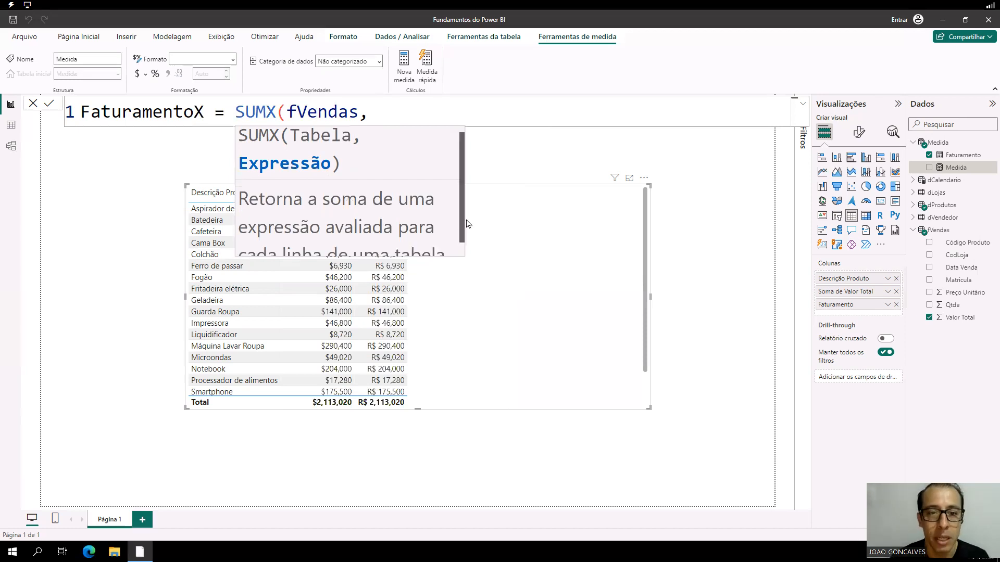
pyautogui.scroll(-1, 385, 208)
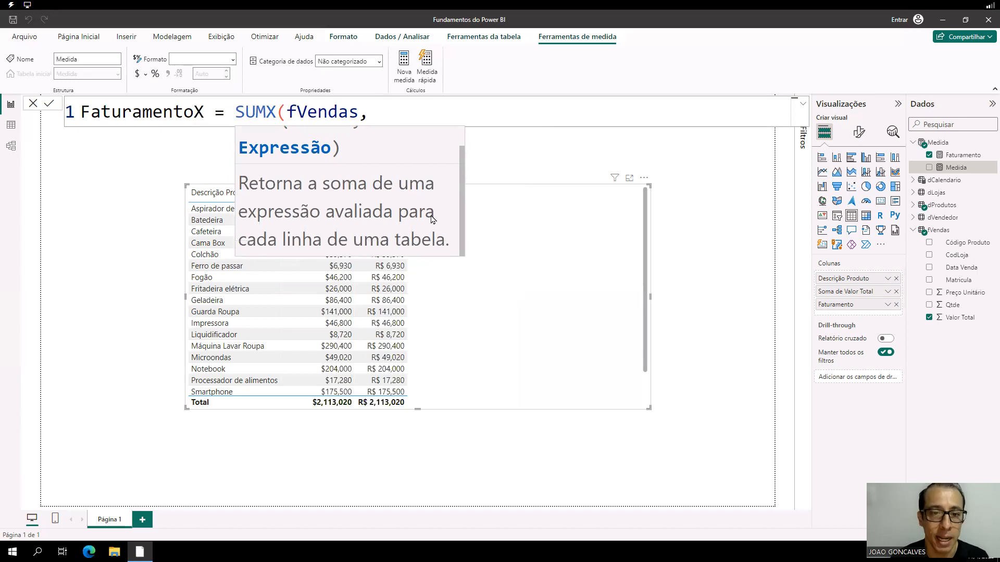
pyautogui.click(415, 111)
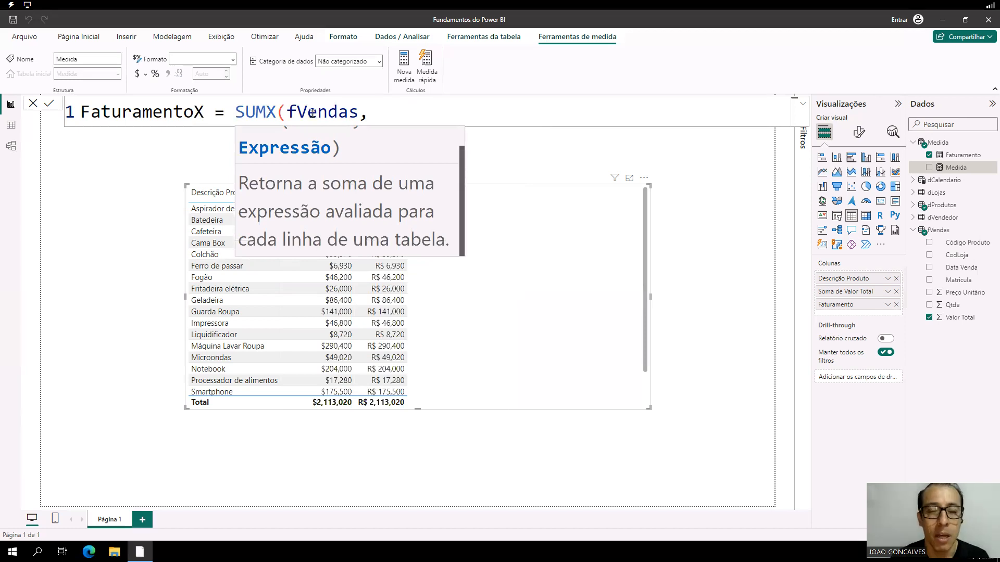
pyautogui.click(256, 111)
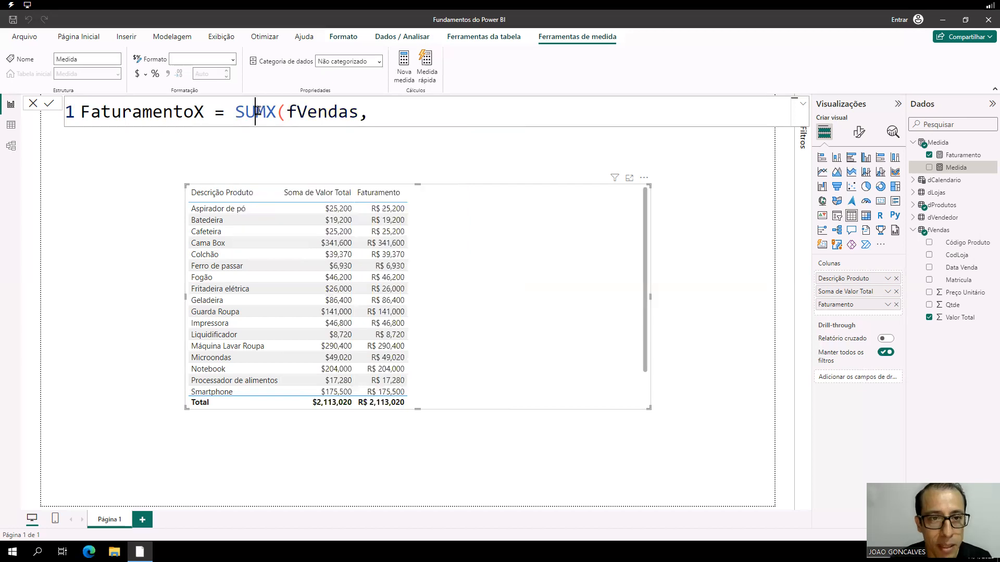
pyautogui.doubleClick(257, 111)
pyautogui.click(315, 111)
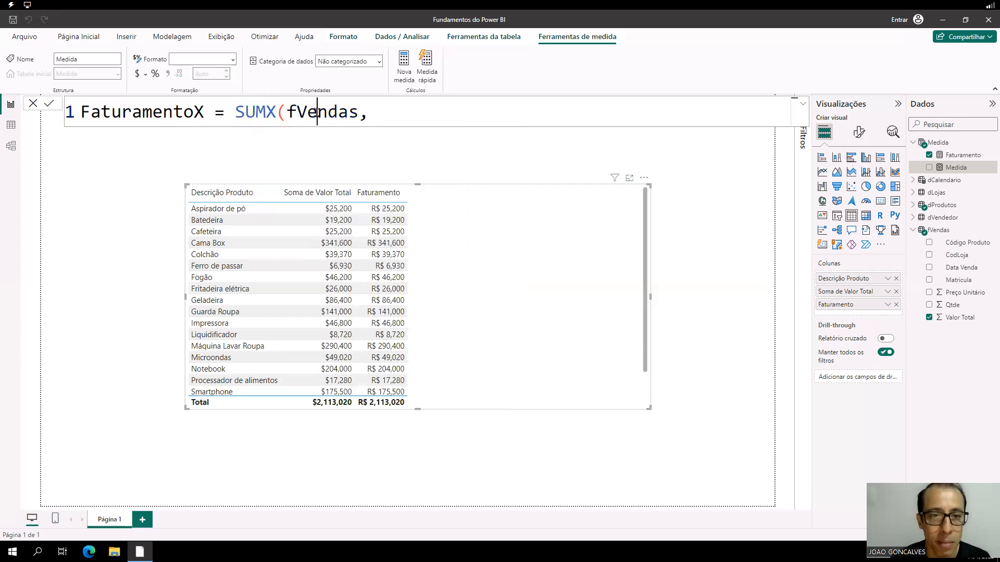
pyautogui.doubleClick(350, 111)
# Complete the SUMX expression with fVendas[Preço Unitário] * fVendas[Qtde] and close the parenthesis
pyautogui.click(397, 115)
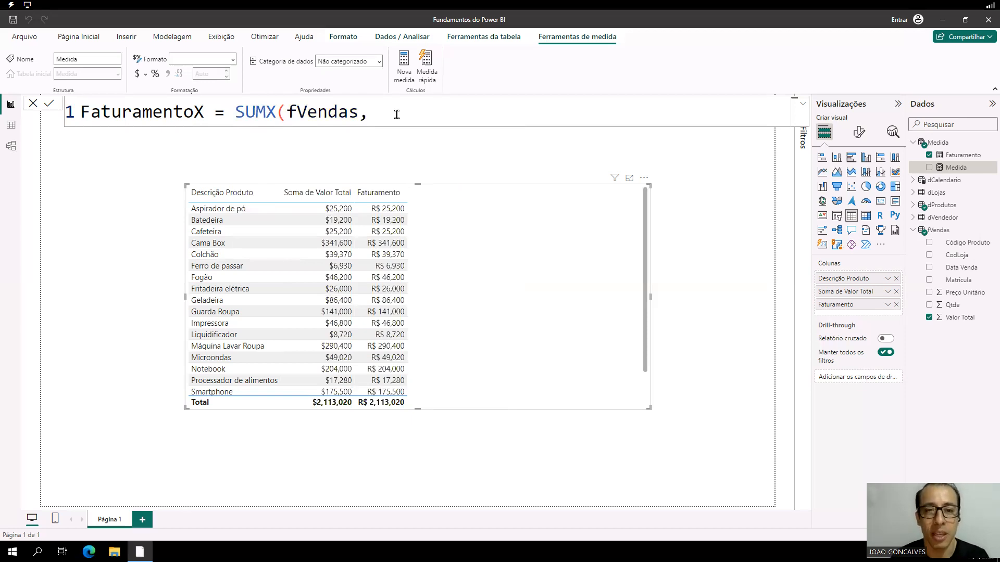
pyautogui.write('pr')
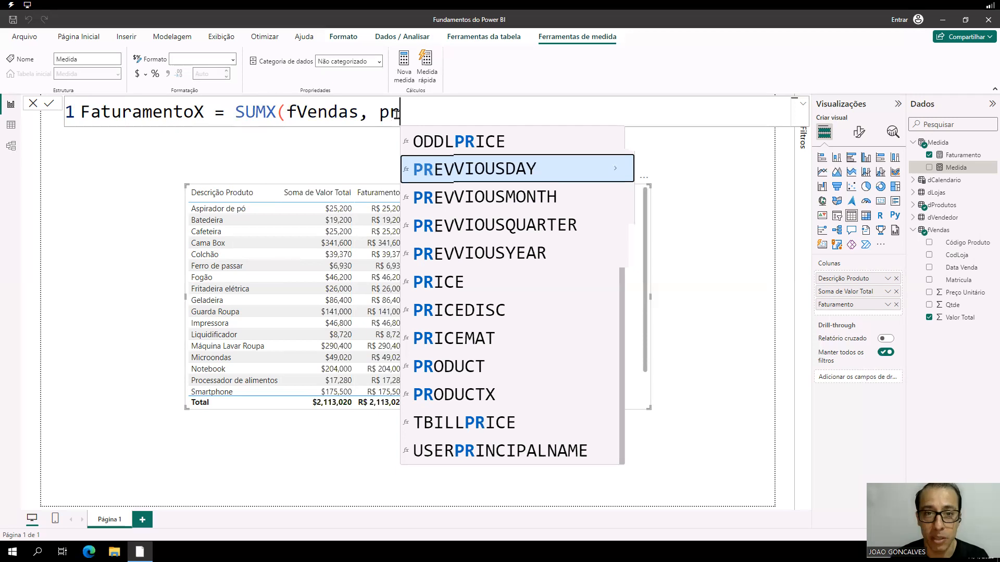
pyautogui.write('e')
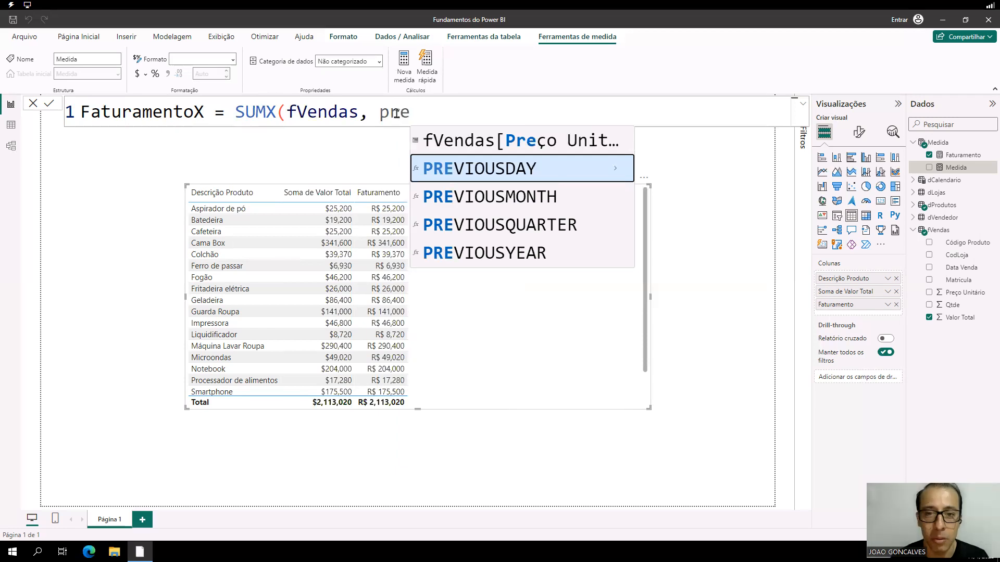
pyautogui.click(489, 142)
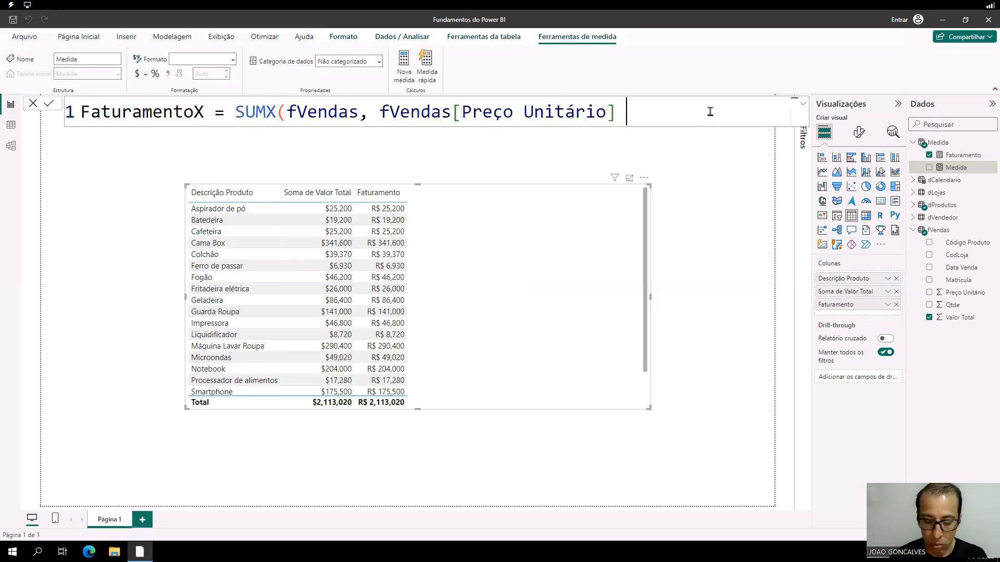
pyautogui.write('*')
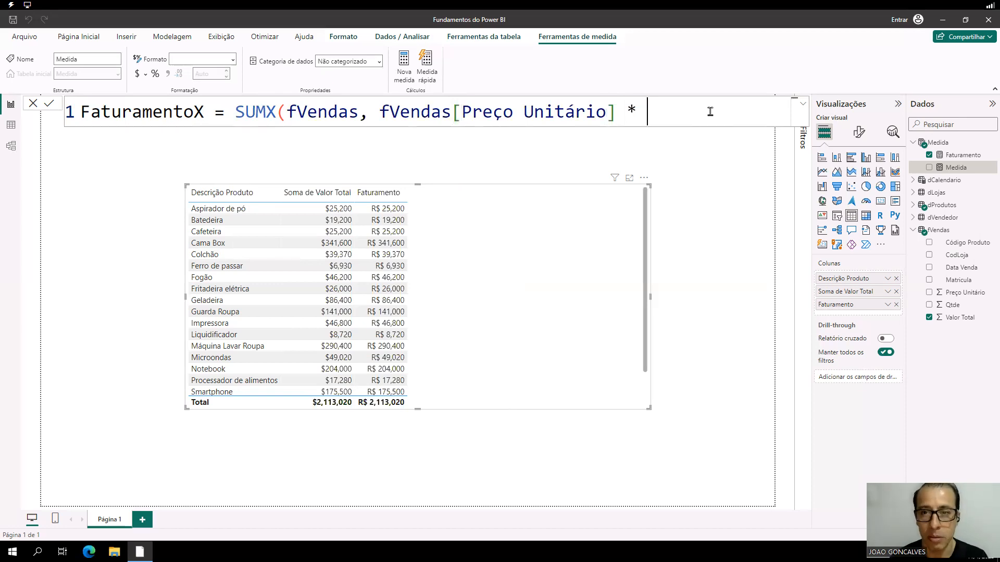
pyautogui.write(' qt')
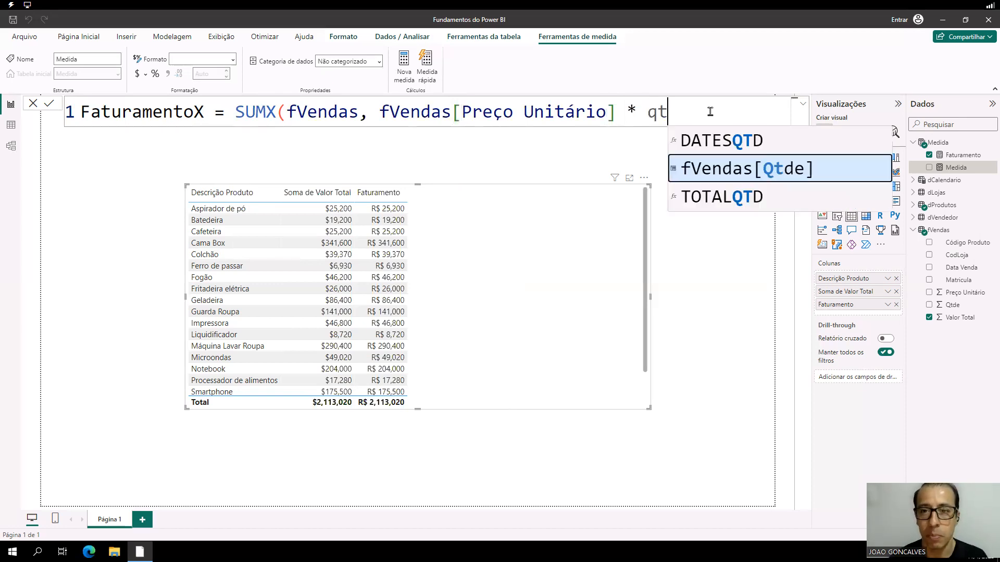
pyautogui.click(762, 177)
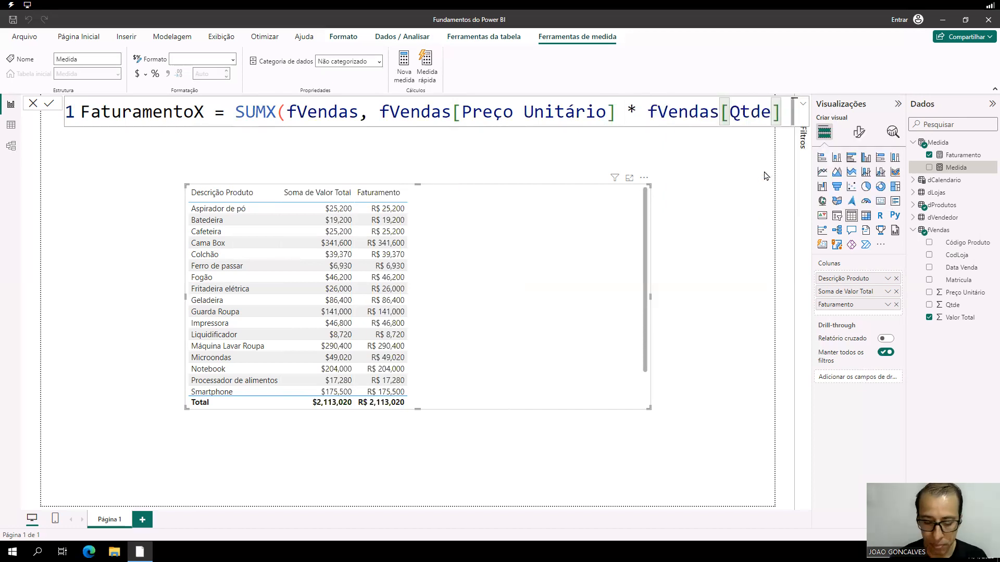
pyautogui.write(')')
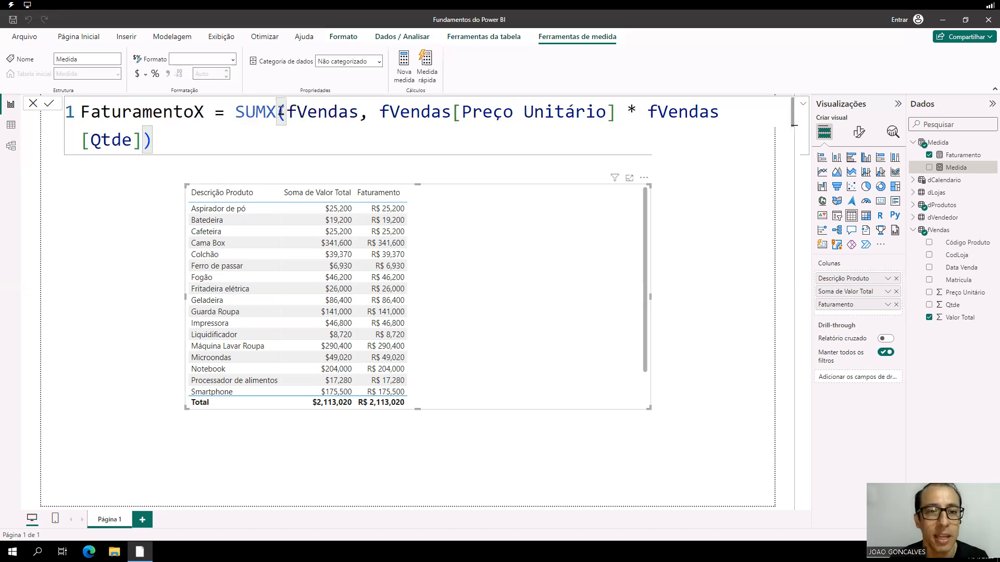
# Commit the FaturamentoX formula and add the measure as a column to the product table visual
pyautogui.scroll(-2, 258, 111)
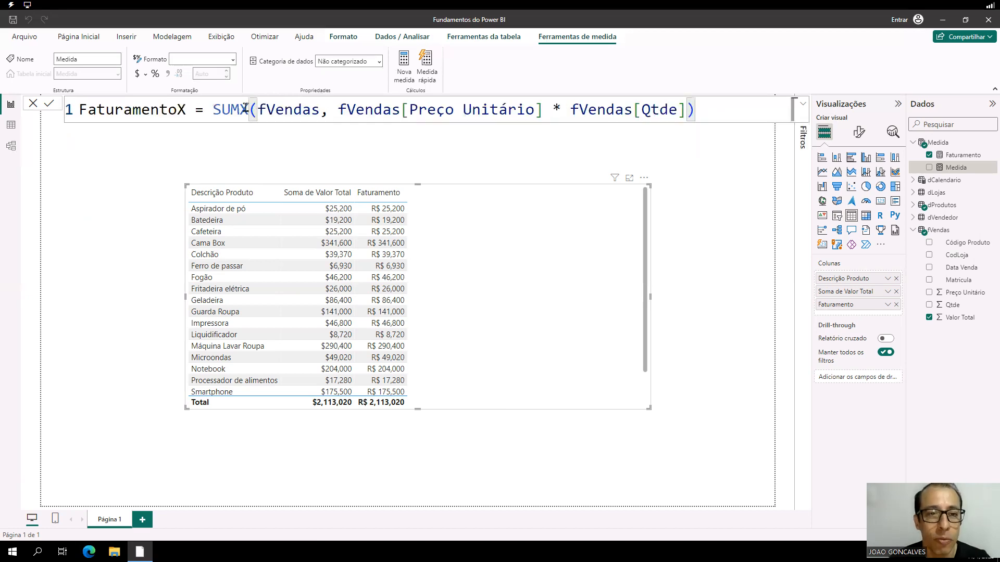
pyautogui.doubleClick(280, 110)
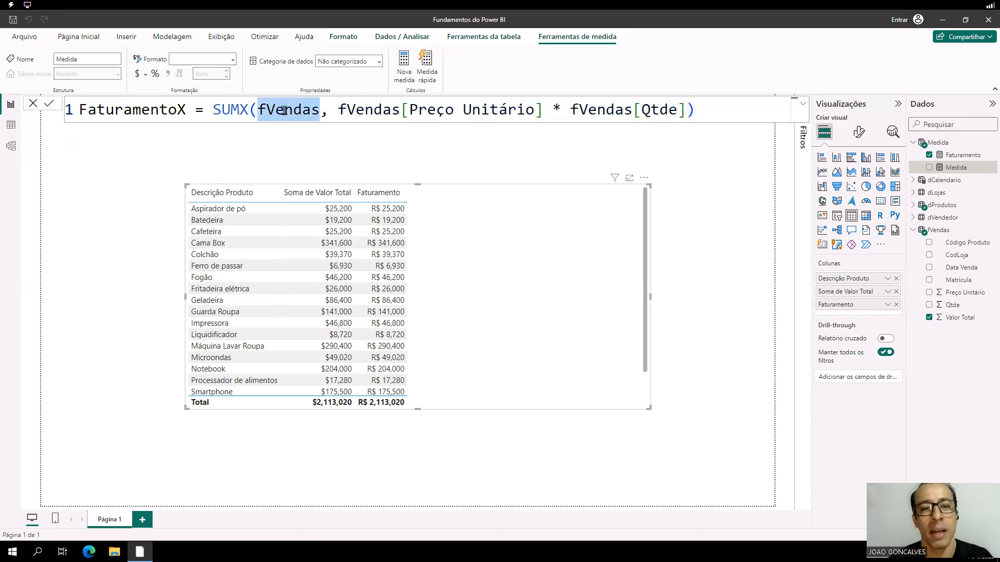
pyautogui.doubleClick(482, 109)
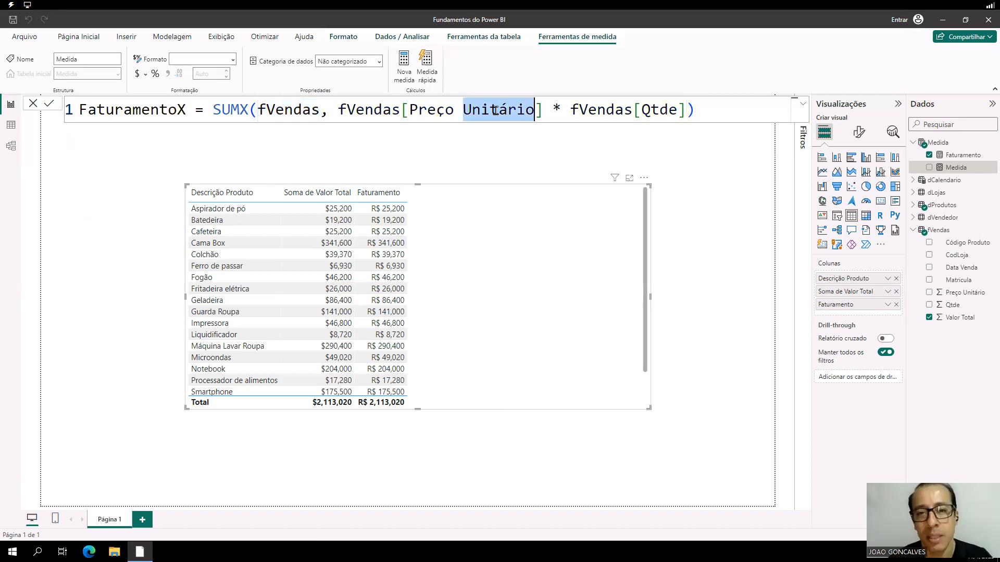
pyautogui.doubleClick(647, 109)
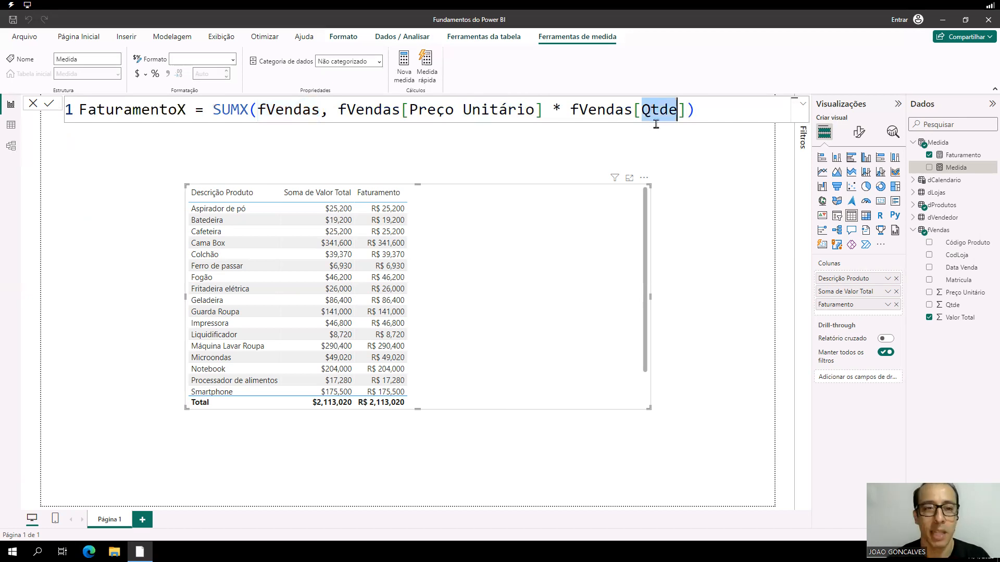
pyautogui.click(713, 111)
pyautogui.press('Return')
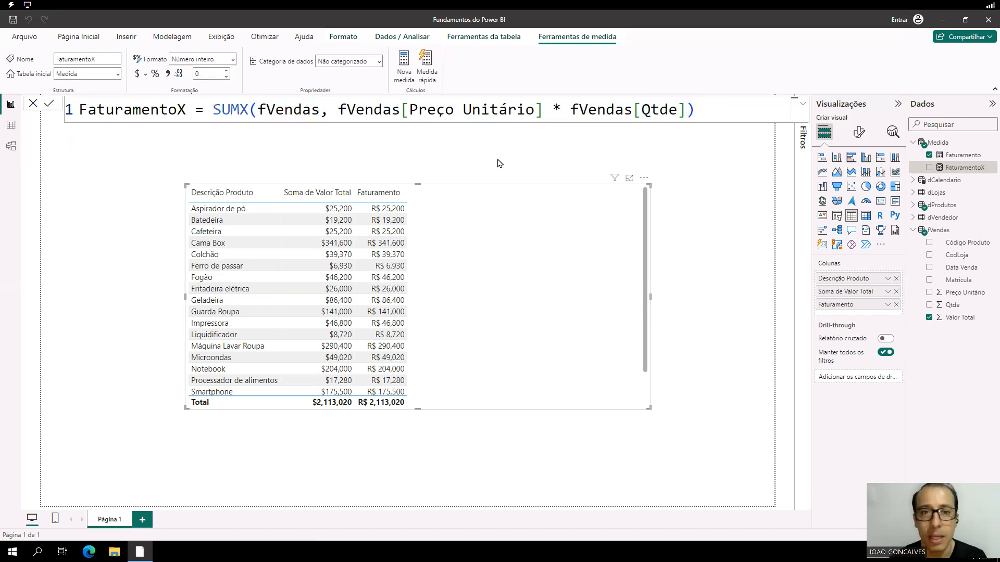
pyautogui.moveTo(965, 172); pyautogui.dragTo(479, 272)
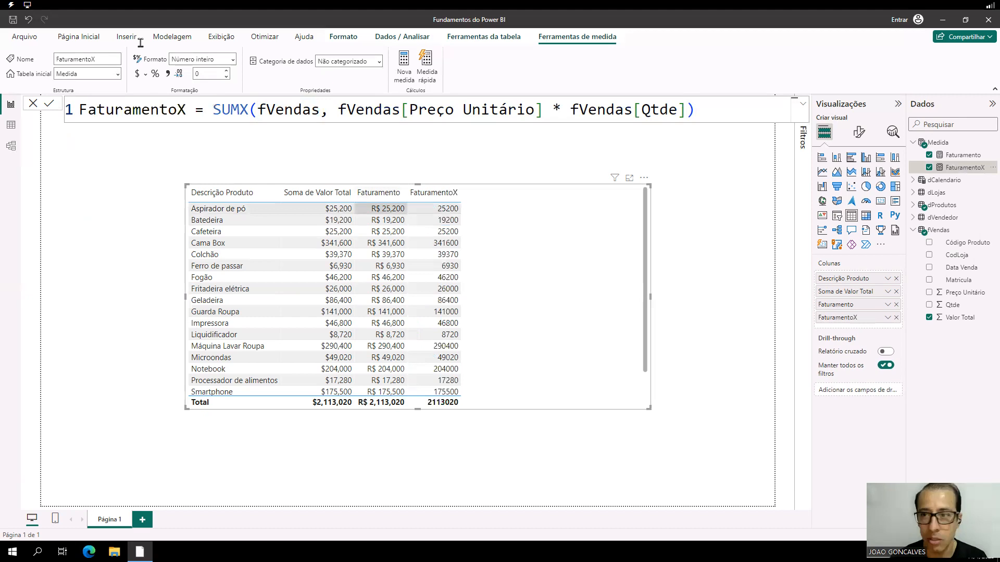
# Format FaturamentoX as currency with the R$ Português (Brasil) symbol and widen the table visual toward the page's left edge
pyautogui.click(147, 75)
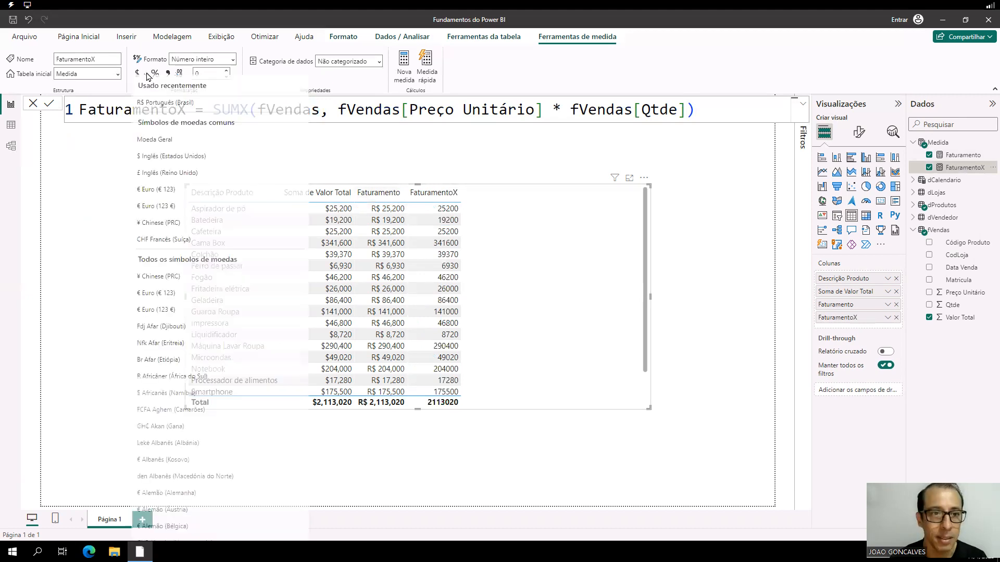
pyautogui.click(207, 107)
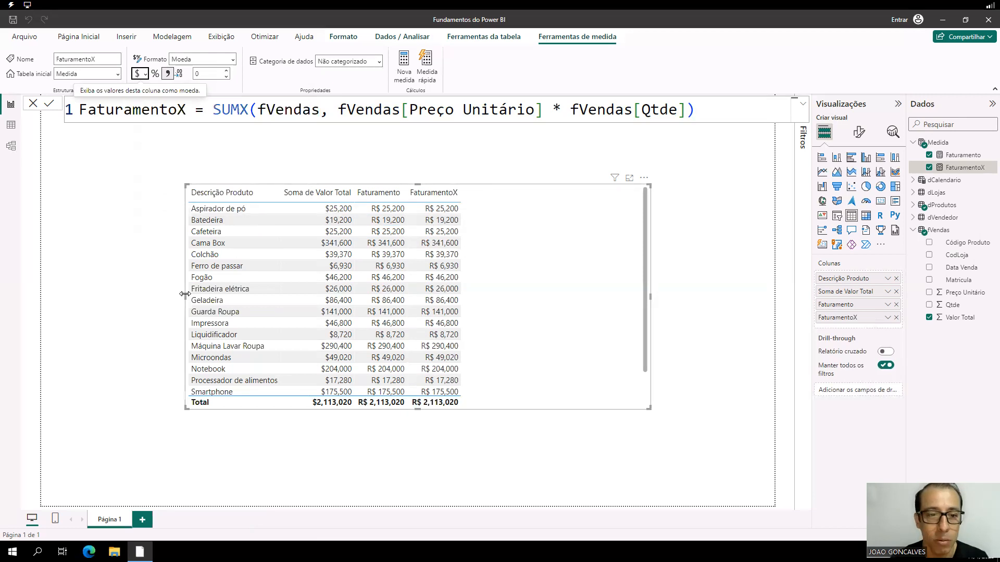
pyautogui.moveTo(183, 295); pyautogui.dragTo(114, 290)
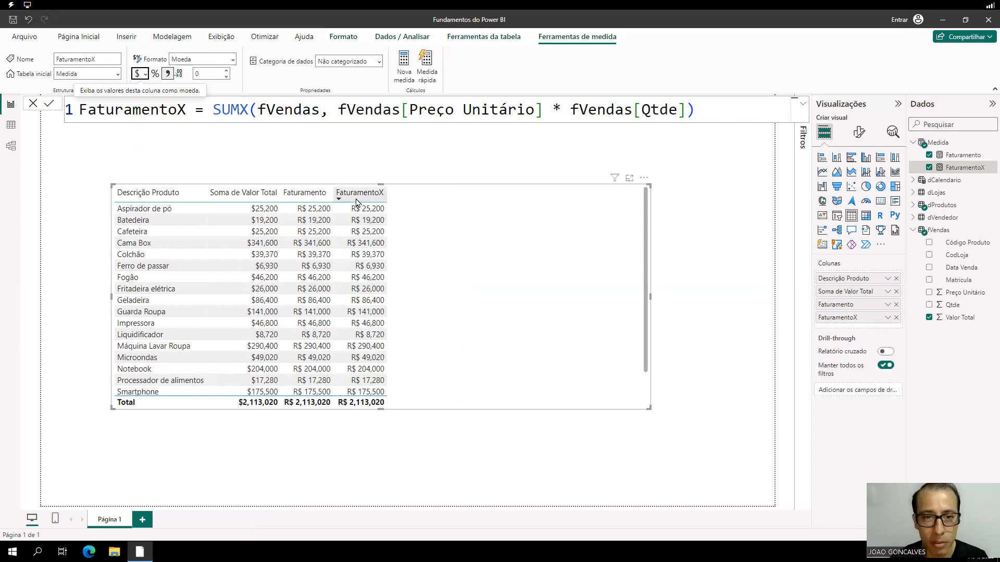
# Create another measure in the Medida table and name it QtdePedido
pyautogui.rightClick(972, 151)
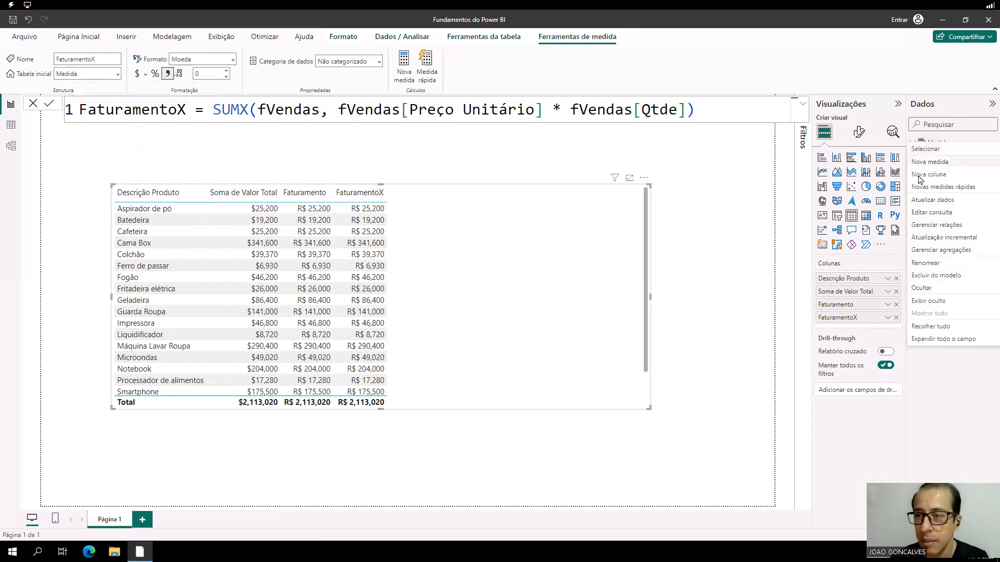
pyautogui.press('Escape')
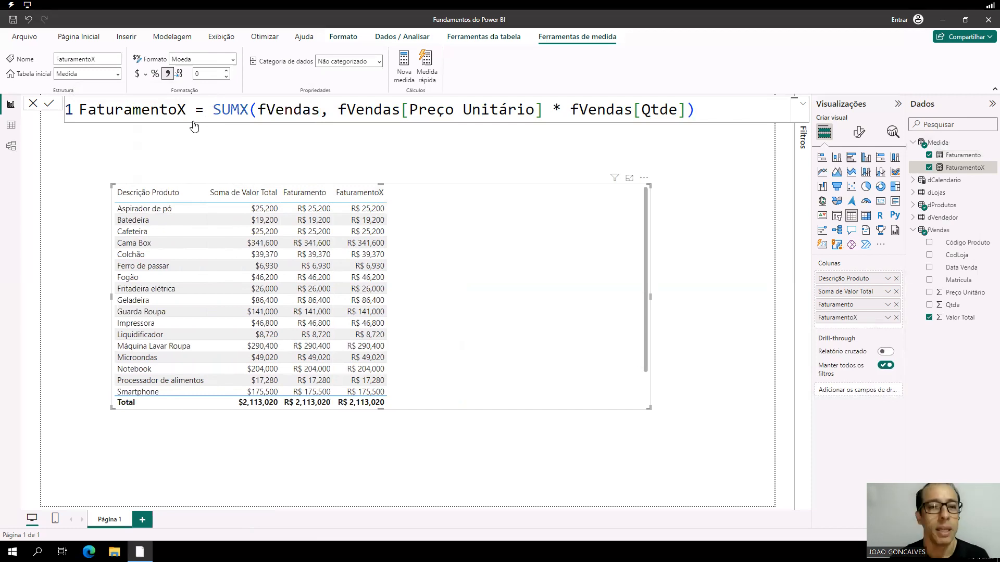
pyautogui.doubleClick(117, 107)
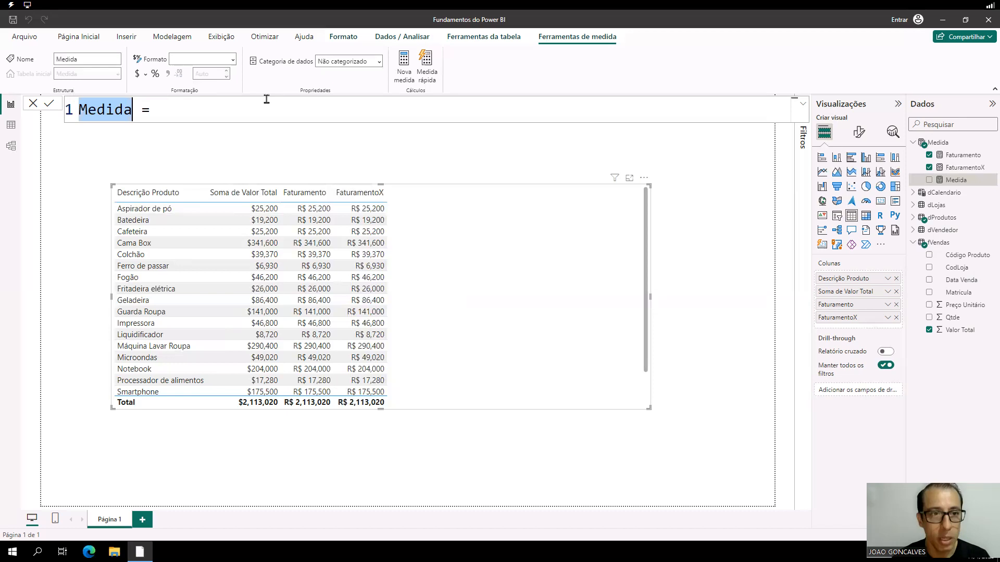
pyautogui.write('QtdePedi')
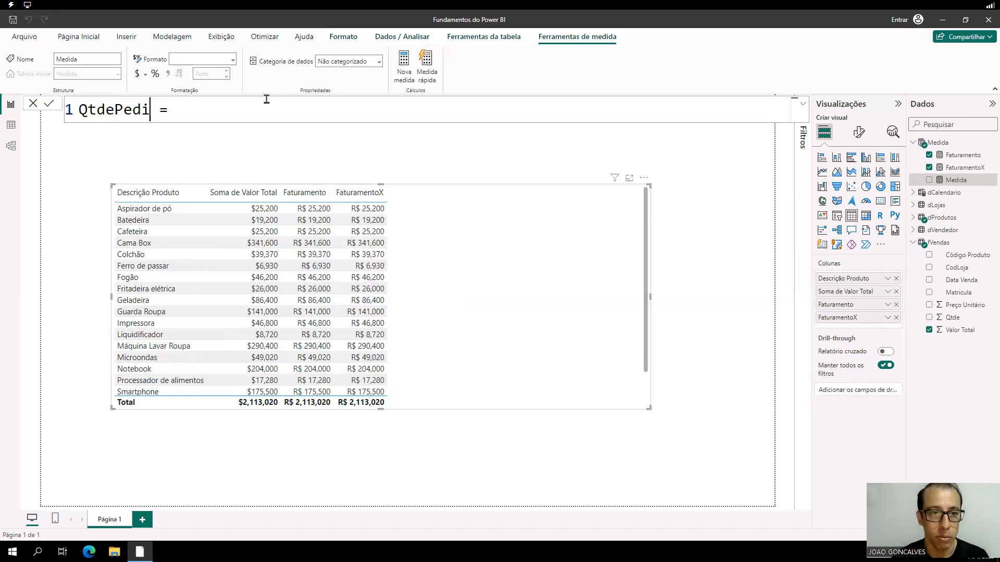
pyautogui.write('do')
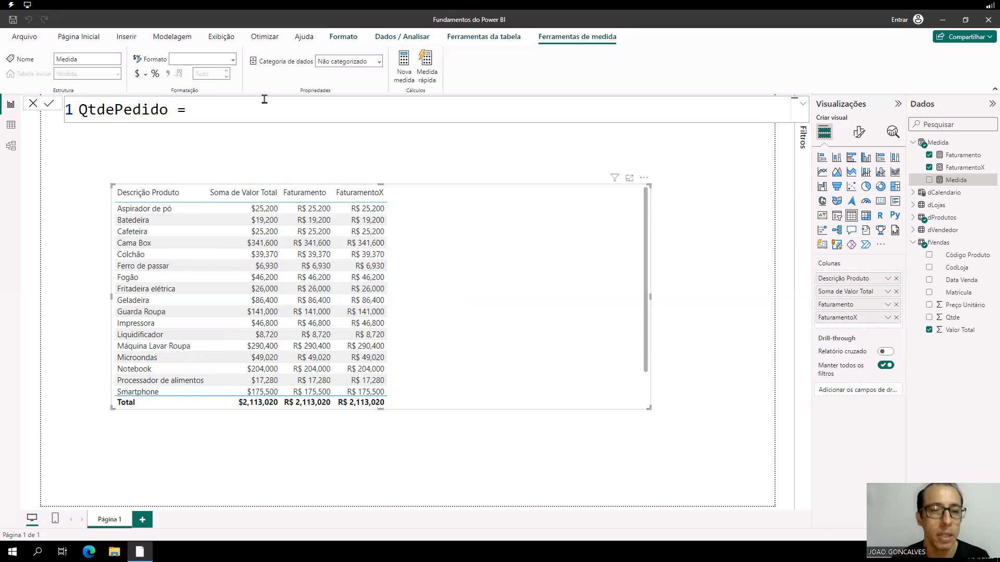
# Define QtdePedido as COUNTROWS(fVendas), commit it, and add the measure as a column to the product table visual
pyautogui.click(274, 108)
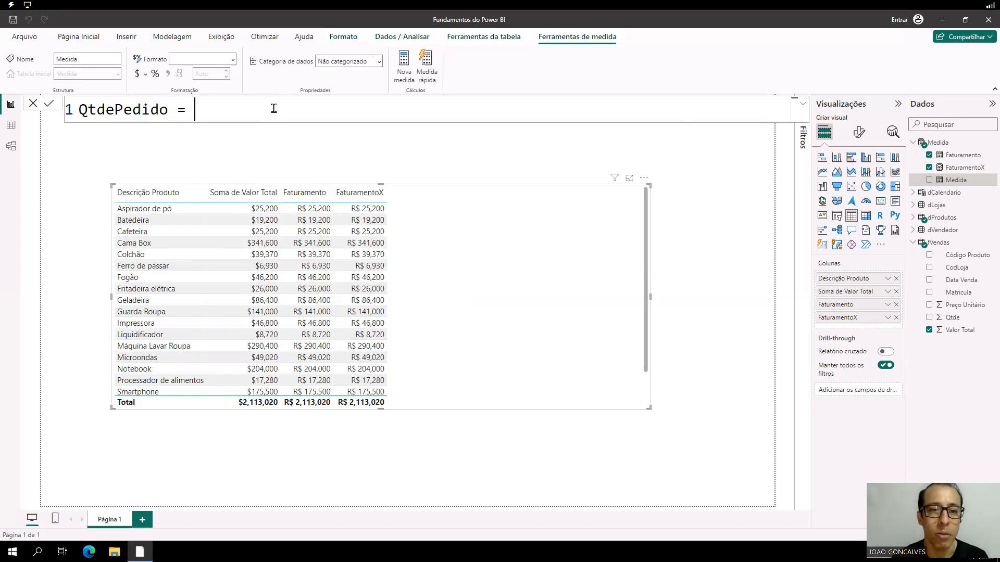
pyautogui.write('coun')
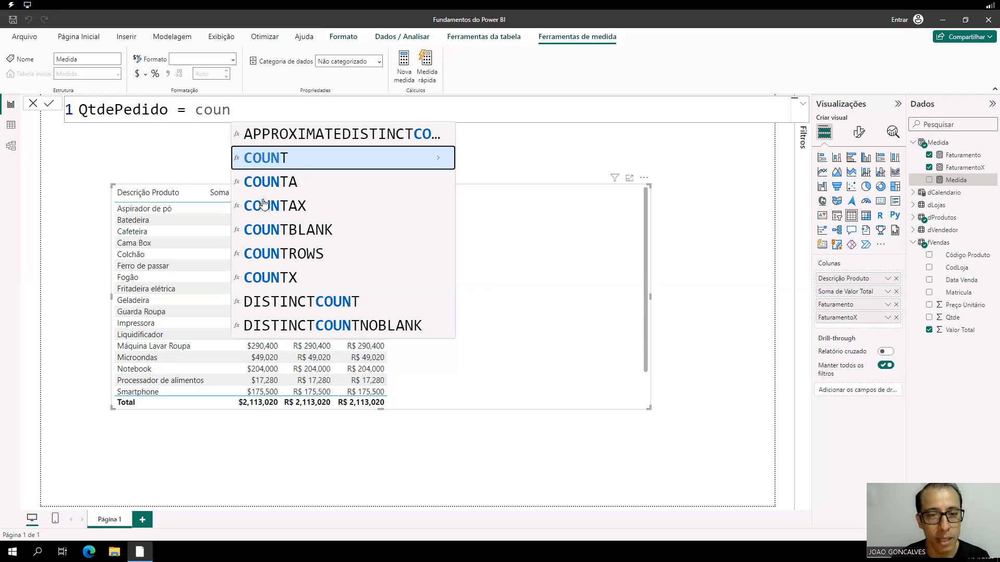
pyautogui.click(294, 256)
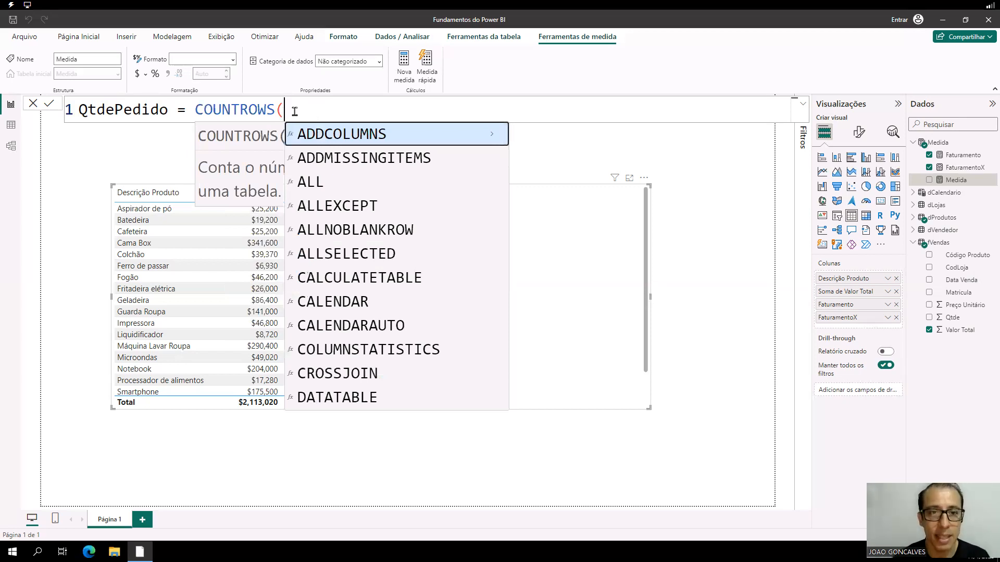
pyautogui.write('fv')
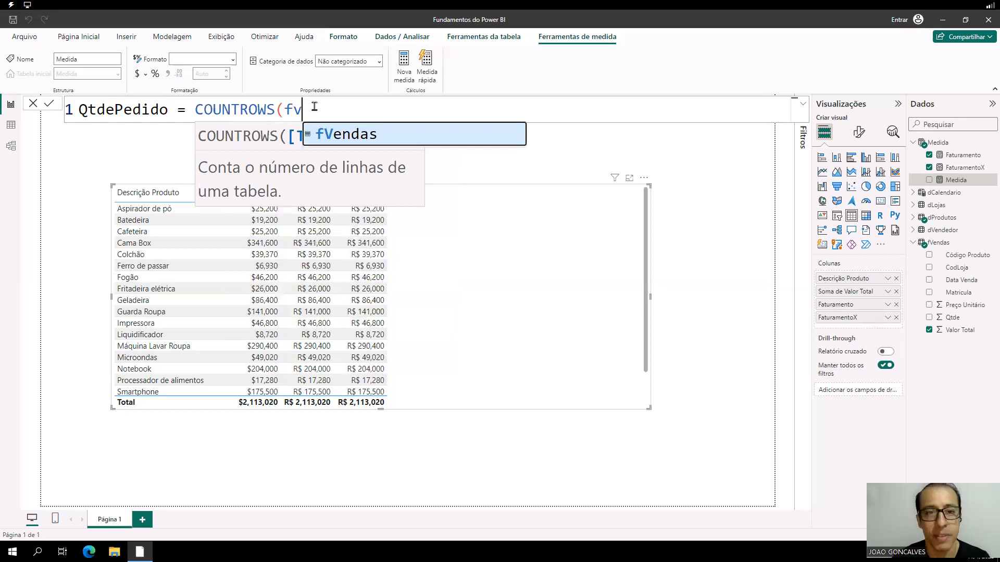
pyautogui.press('Tab')
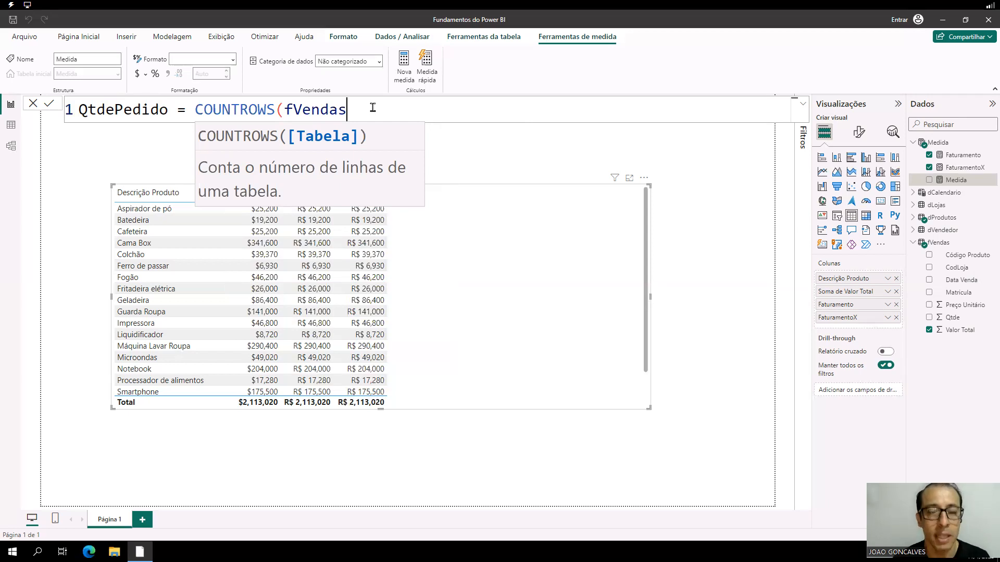
pyautogui.write(')')
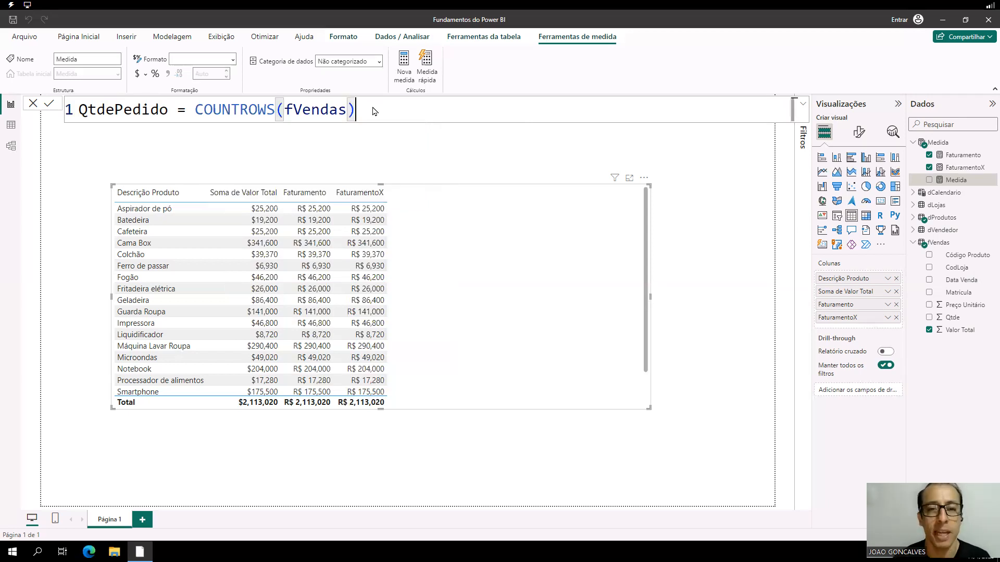
pyautogui.press('Return')
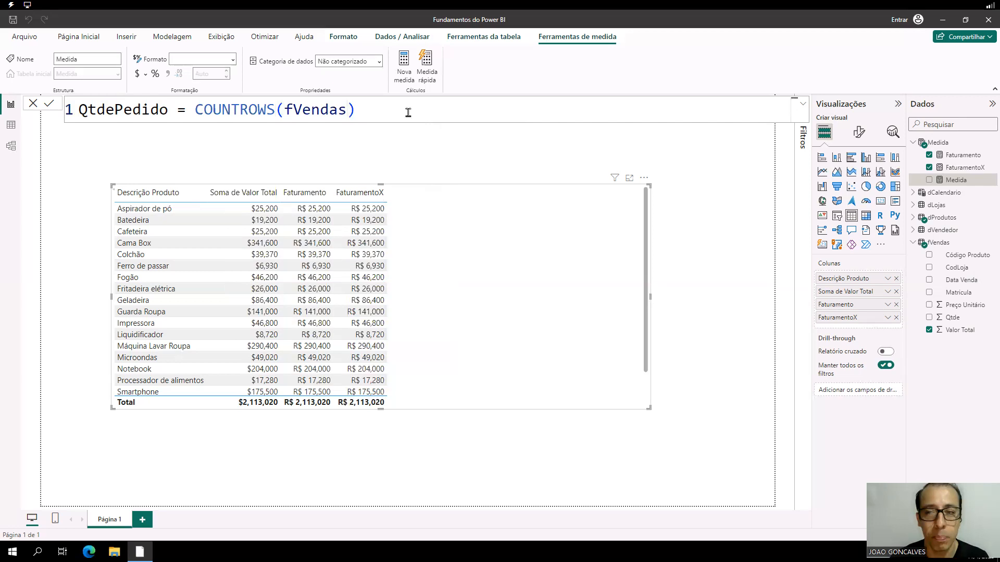
pyautogui.moveTo(970, 185); pyautogui.dragTo(576, 236)
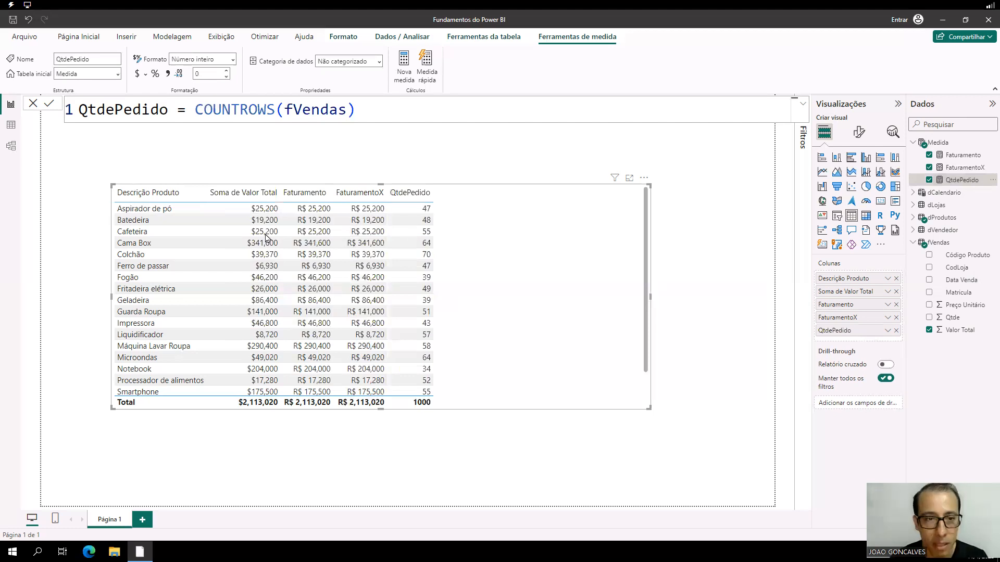
pyautogui.click(156, 209)
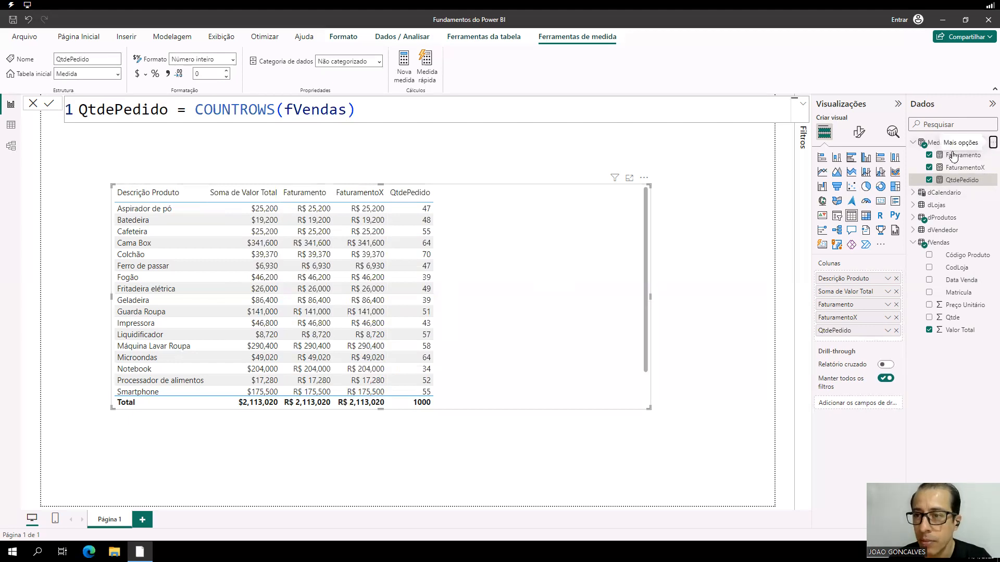
# Create another measure in the Medida table and name it TicketMedio
pyautogui.click(993, 142)
pyautogui.press('Escape')
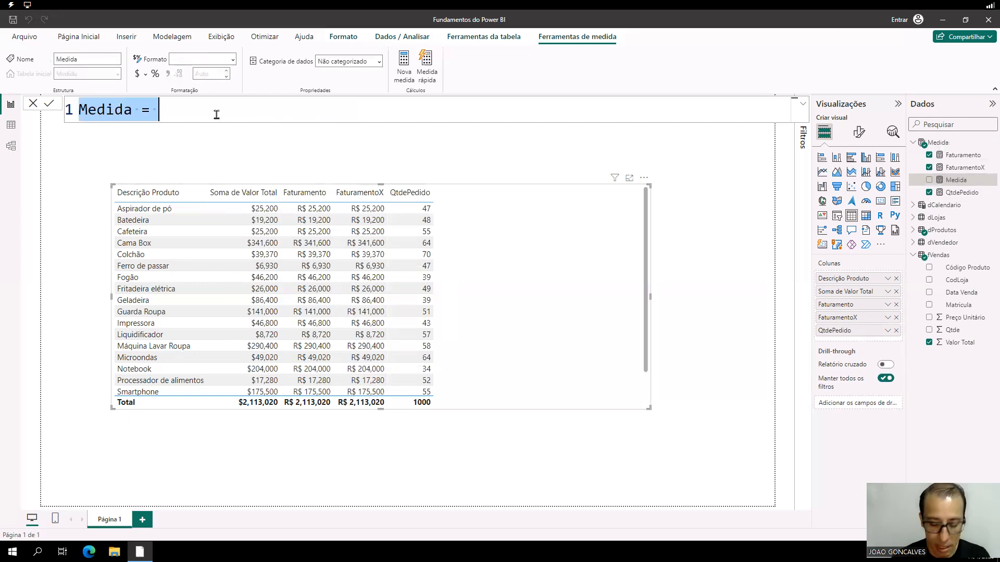
pyautogui.hotkey('shift', 'Left')
pyautogui.hotkey('shift', 'Left')
pyautogui.hotkey('shift', 'Left')
pyautogui.write('Tic')
pyautogui.write('Medio')
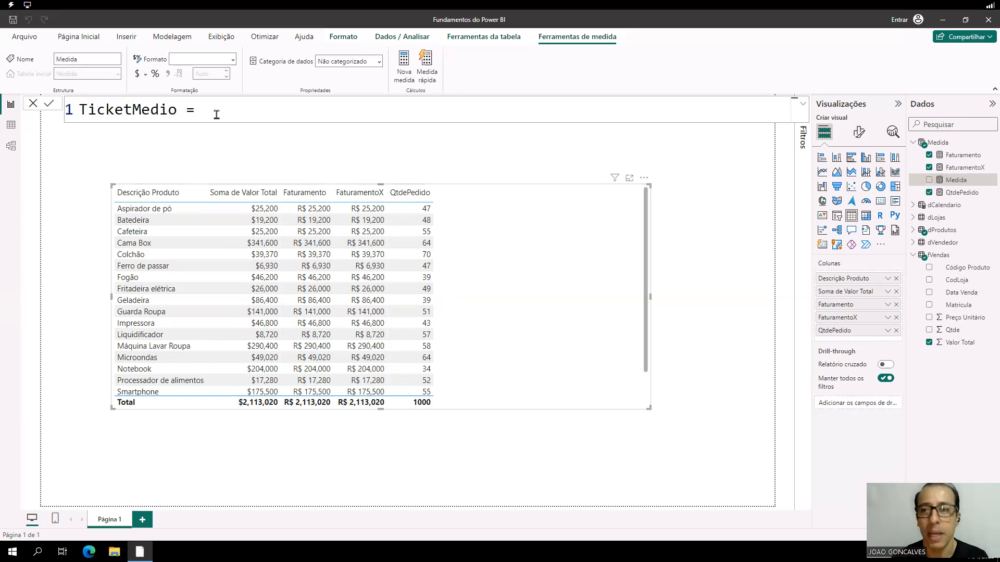
# Define TicketMedio as [FaturamentoX] / [QtdePedido] and commit the formula
pyautogui.write('fat')
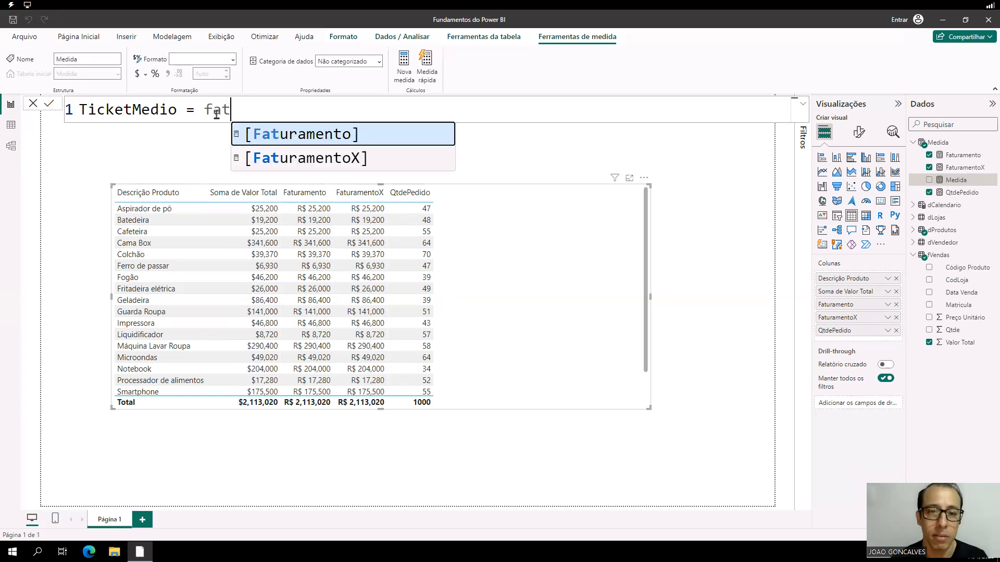
pyautogui.press('Down')
pyautogui.press('Tab')
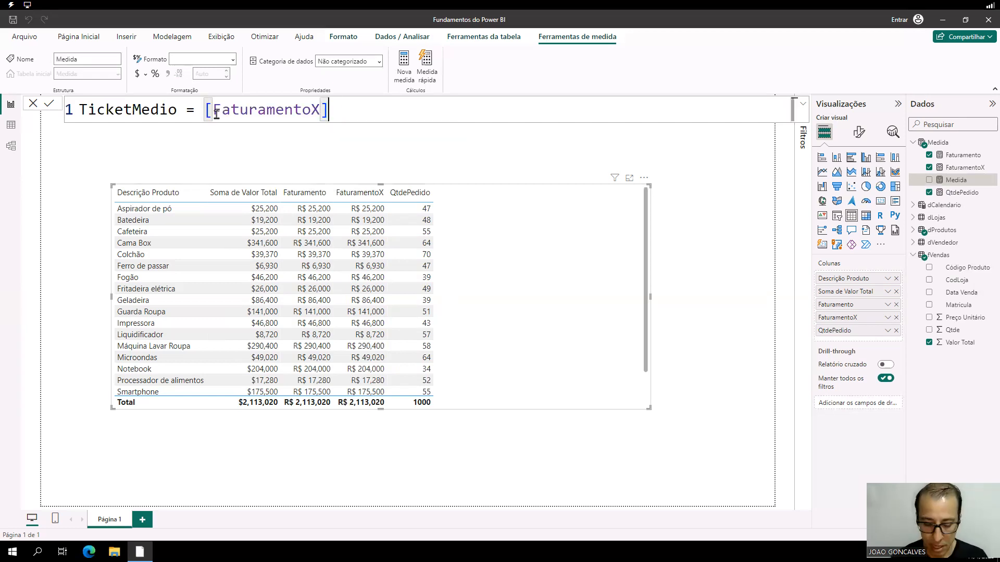
pyautogui.write('/')
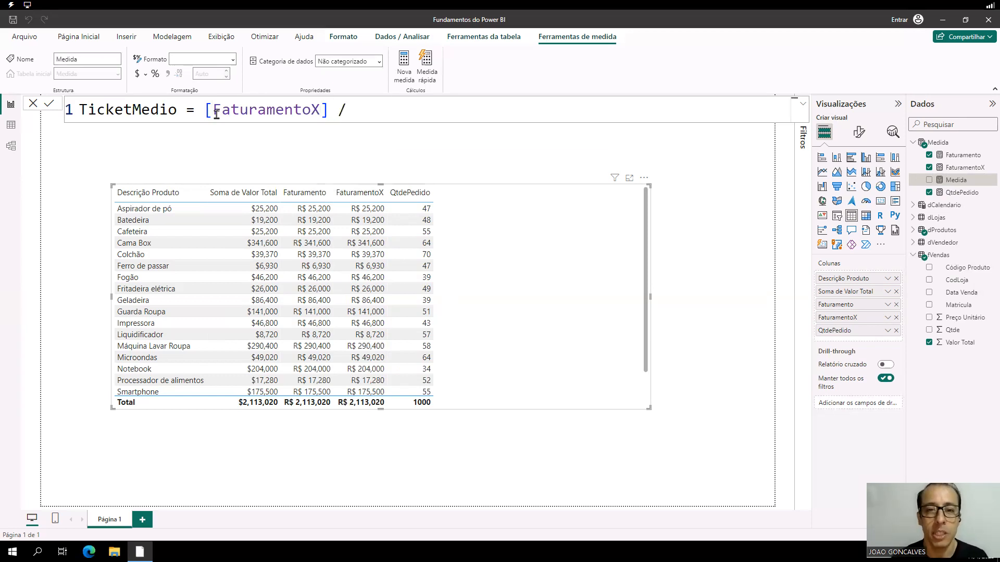
pyautogui.write(' qtde')
pyautogui.press('Tab')
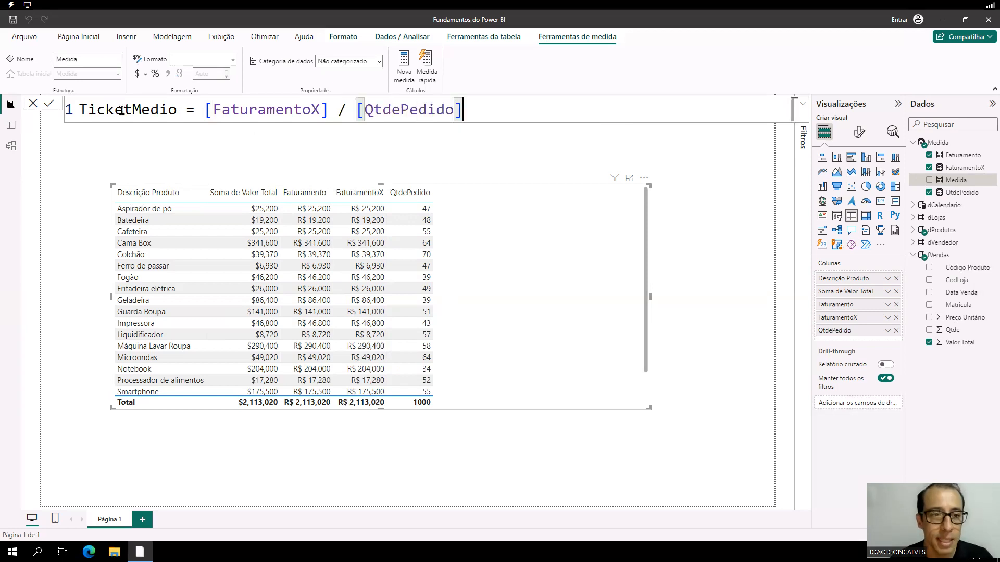
pyautogui.doubleClick(301, 110)
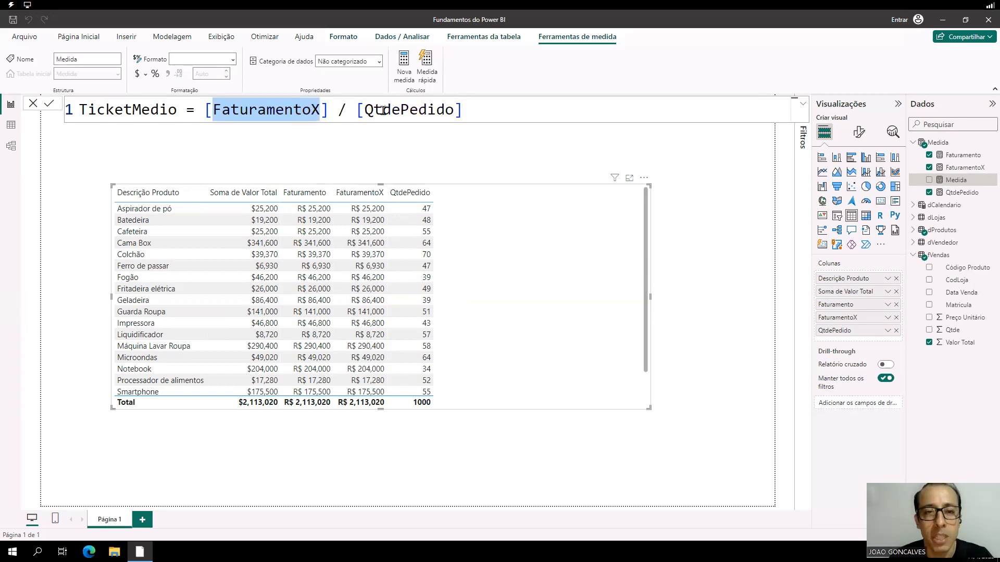
pyautogui.click(383, 110)
pyautogui.click(485, 113)
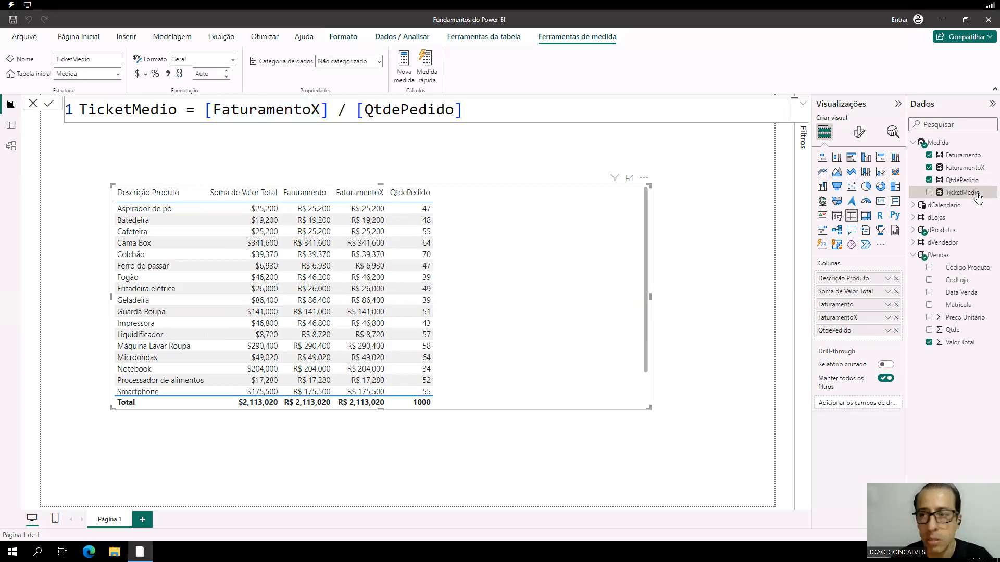
# Add TicketMedio as a column to the product table visual and format the measure as currency with the R$ symbol
pyautogui.moveTo(972, 196); pyautogui.dragTo(751, 238)
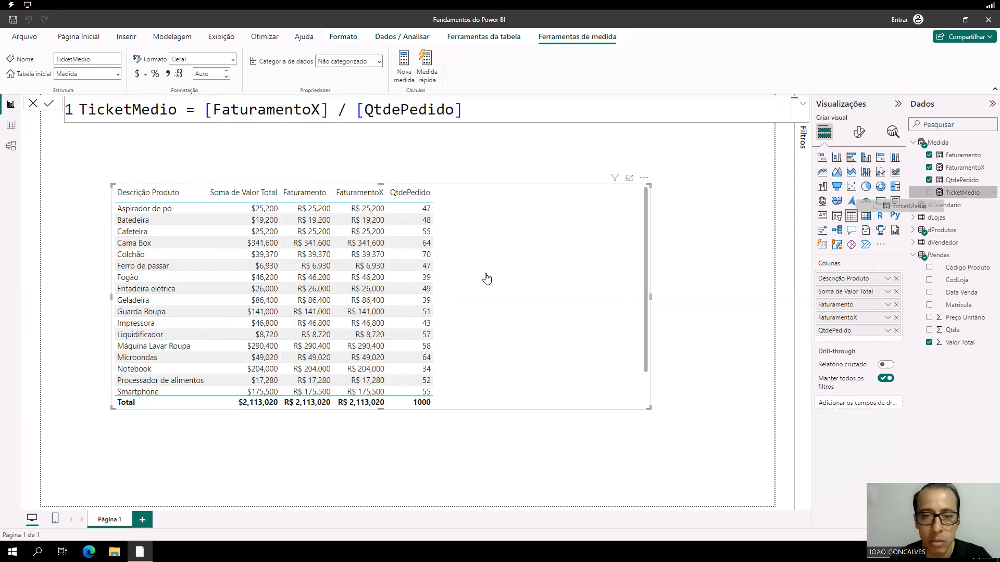
pyautogui.moveTo(446, 257); pyautogui.dragTo(447, 259)
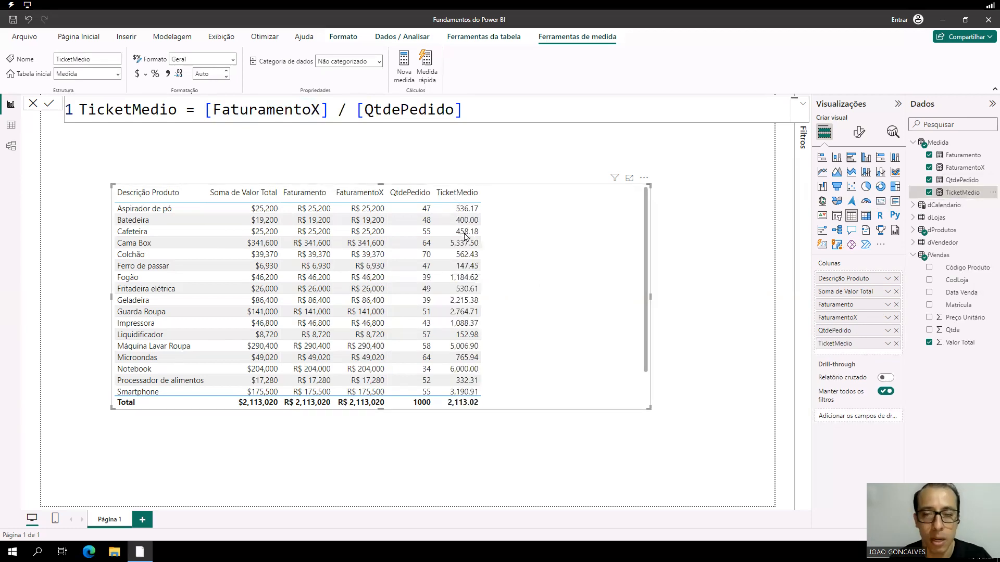
pyautogui.click(146, 75)
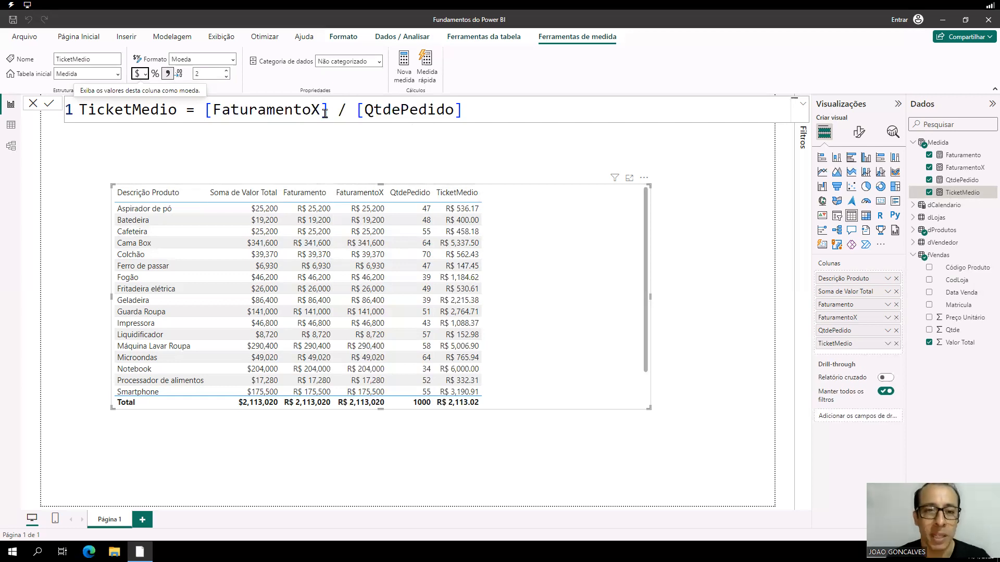
# Rewrite the TicketMedio division with the DIVIDE function, using [FaturamentoX] as numerator and [QtdePedido] as denominator separated by a comma
pyautogui.doubleClick(403, 109)
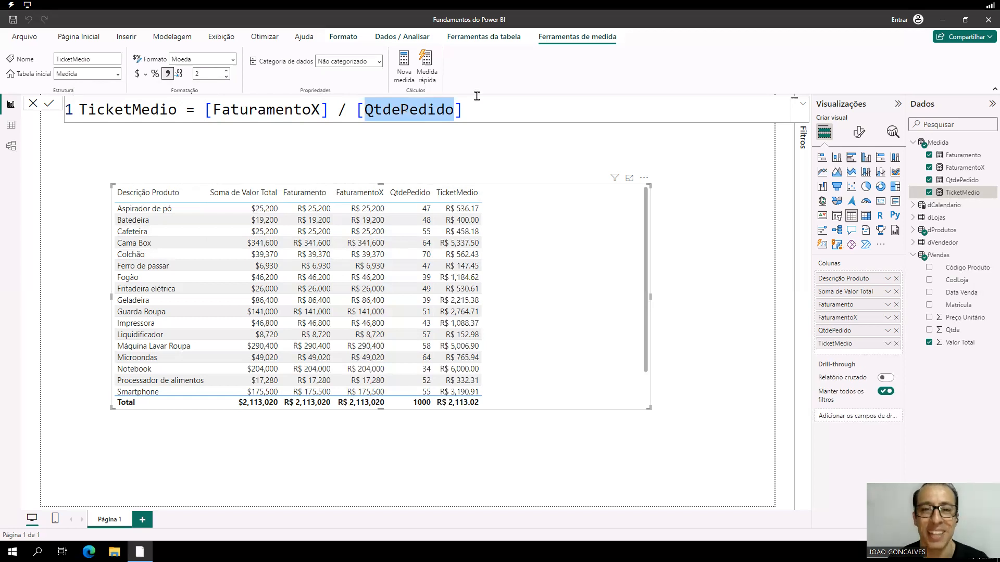
pyautogui.click(487, 111)
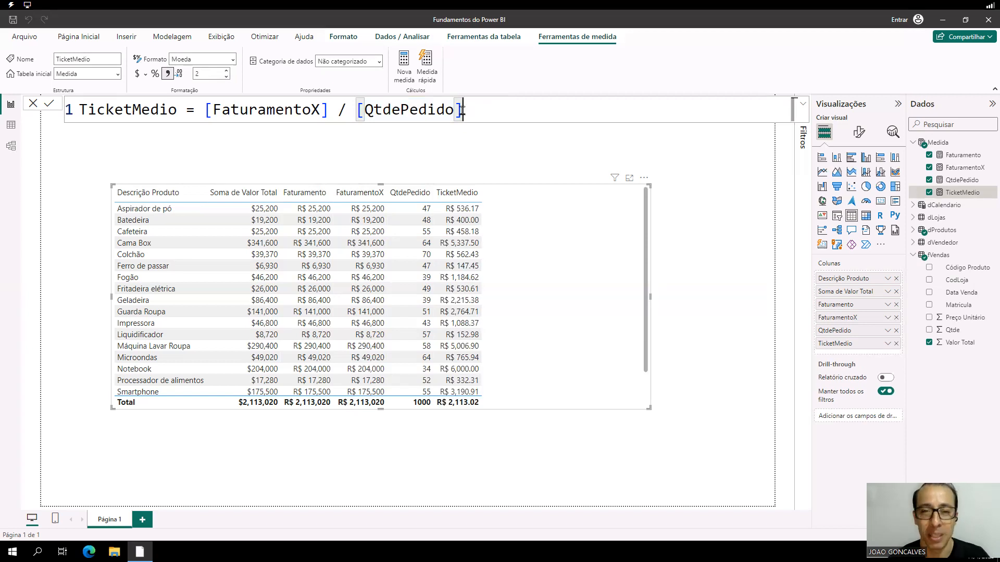
pyautogui.click(204, 110)
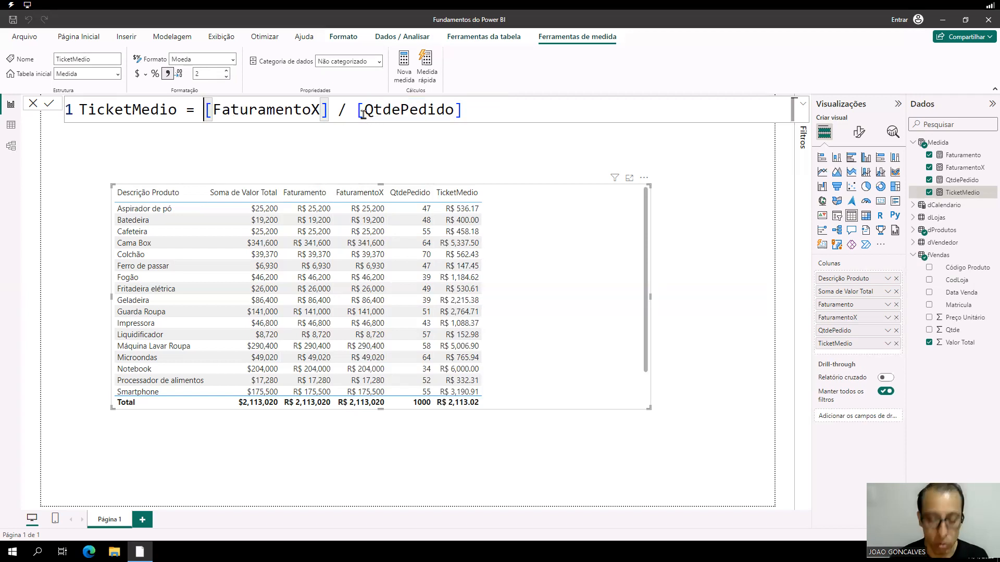
pyautogui.write('div')
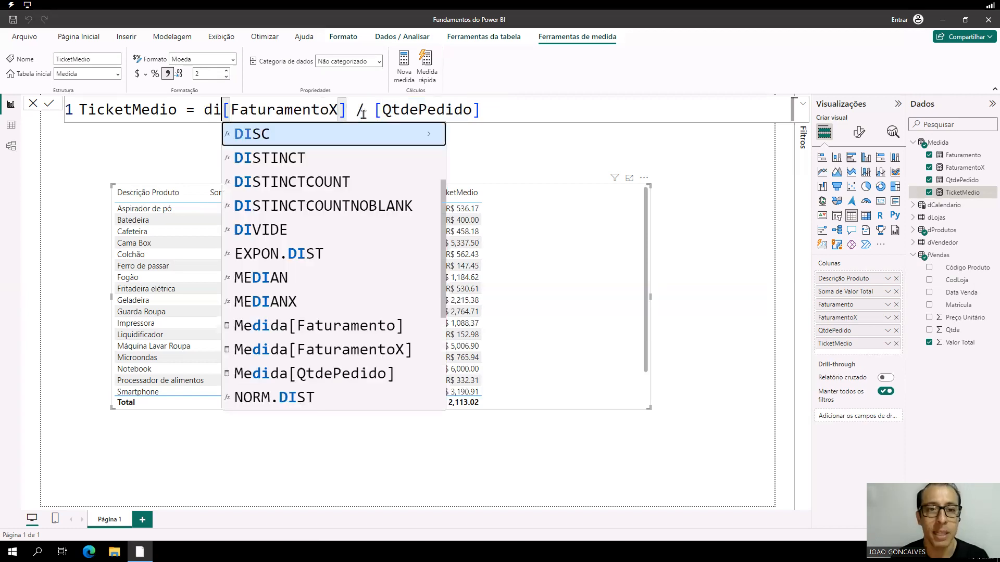
pyautogui.press('Tab')
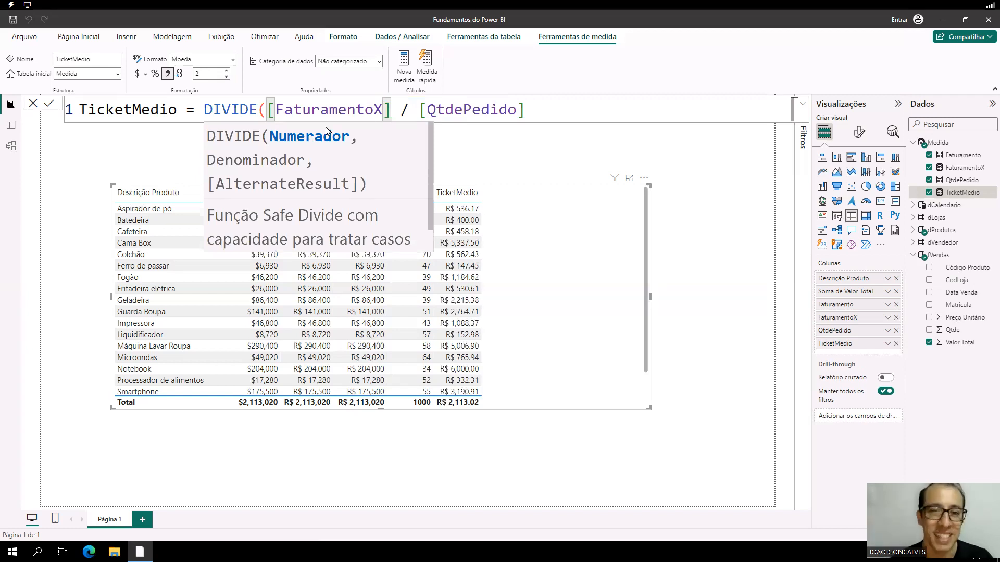
pyautogui.doubleClick(347, 109)
pyautogui.click(391, 110)
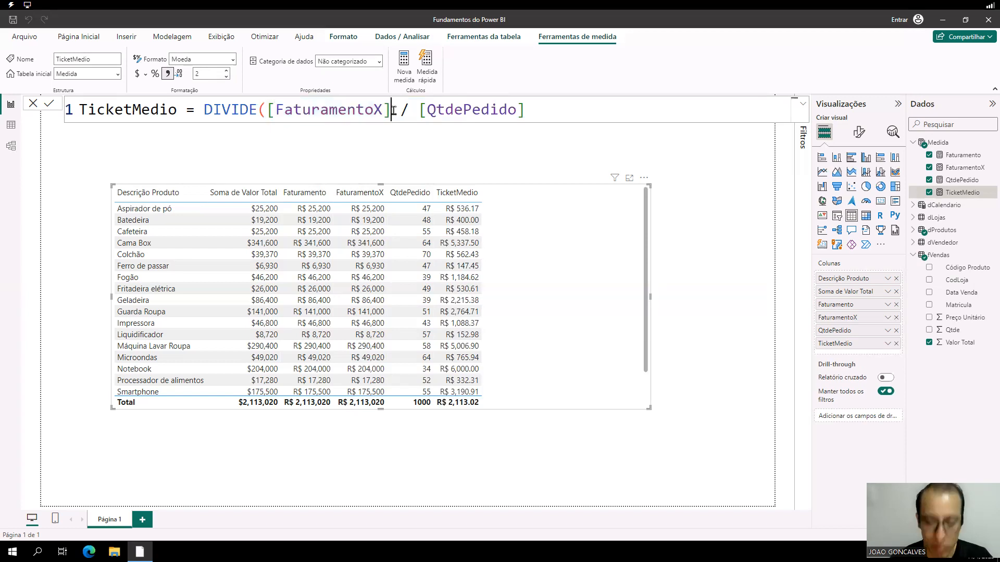
pyautogui.write(',')
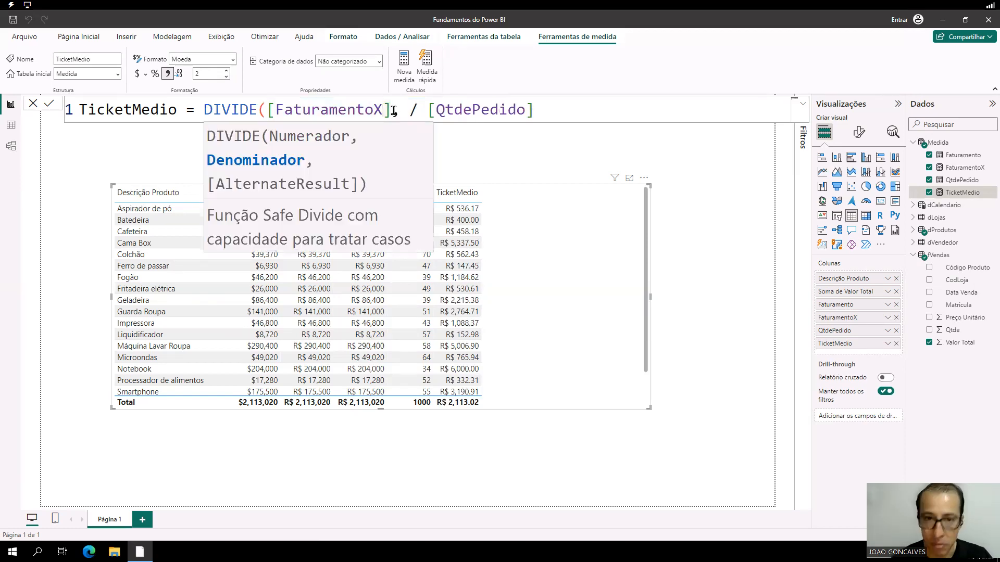
pyautogui.press('Delete')
pyautogui.press('Delete')
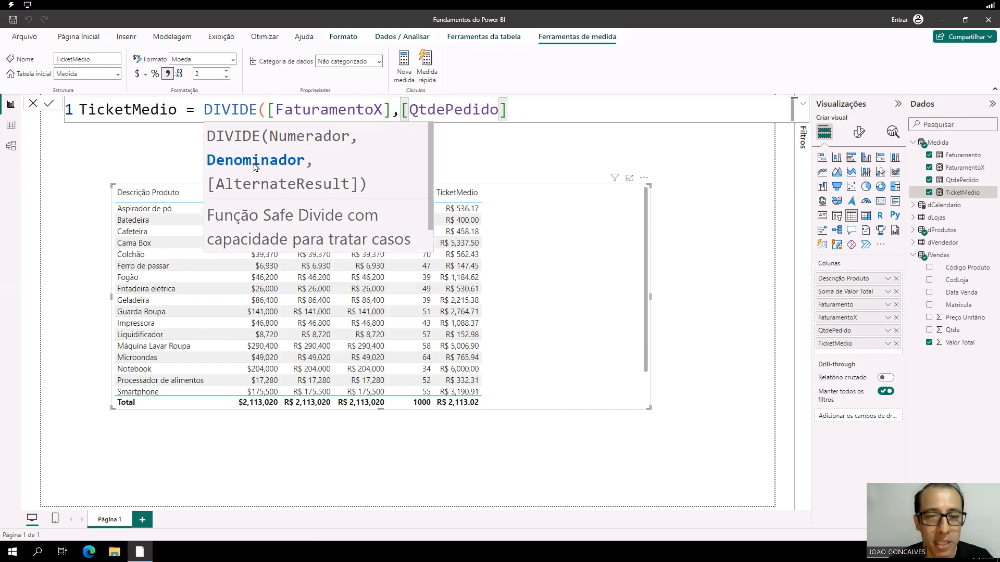
# Add 0 as the alternate result of the DIVIDE expression in TicketMedio and close the parenthesis
pyautogui.doubleClick(329, 110)
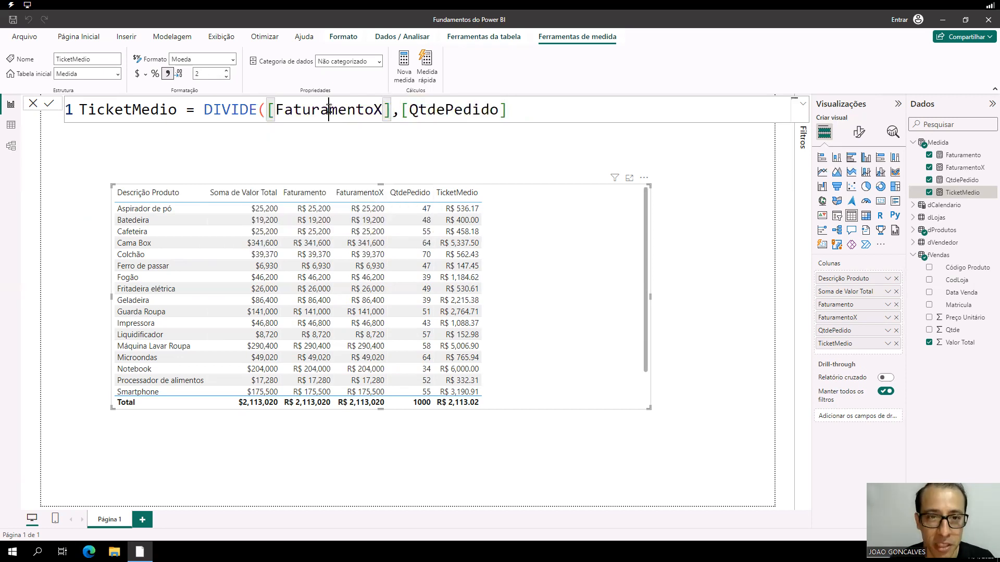
pyautogui.doubleClick(440, 110)
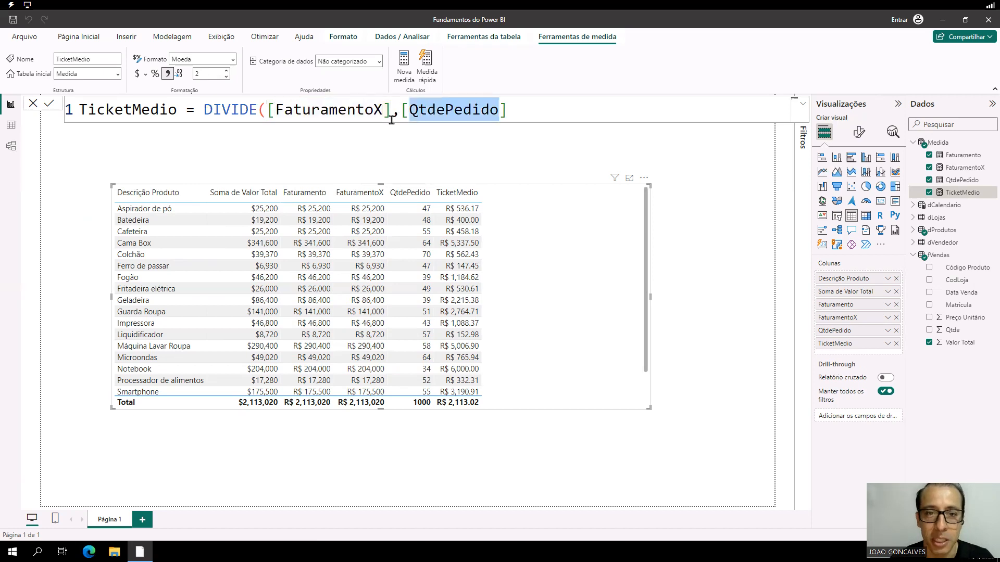
pyautogui.click(535, 111)
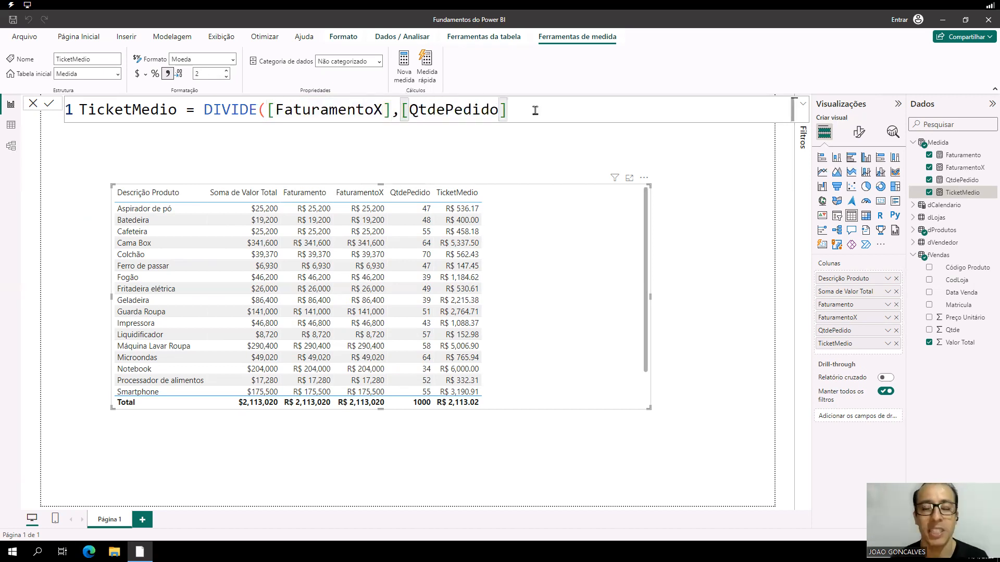
pyautogui.write(',')
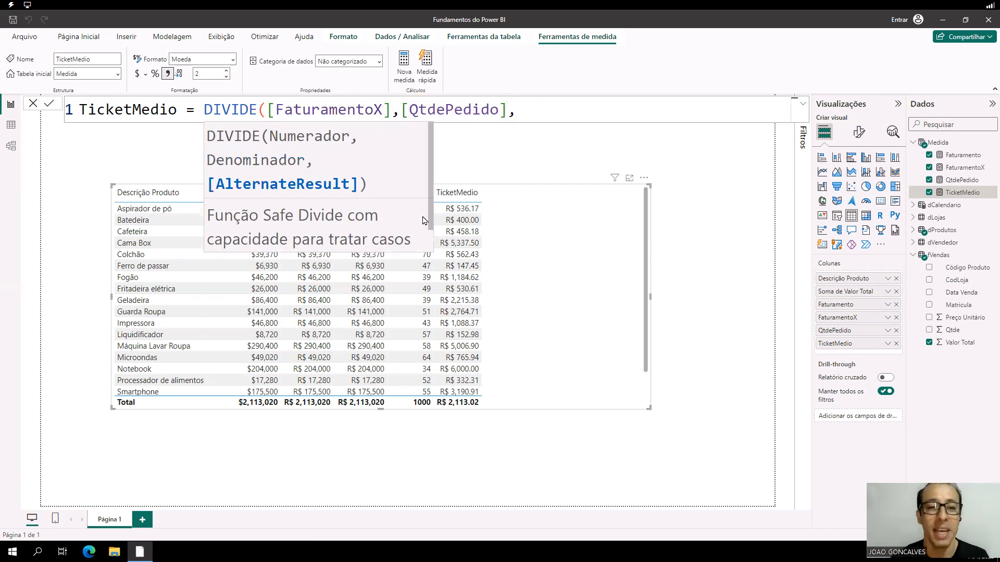
pyautogui.scroll(-1, 432, 208)
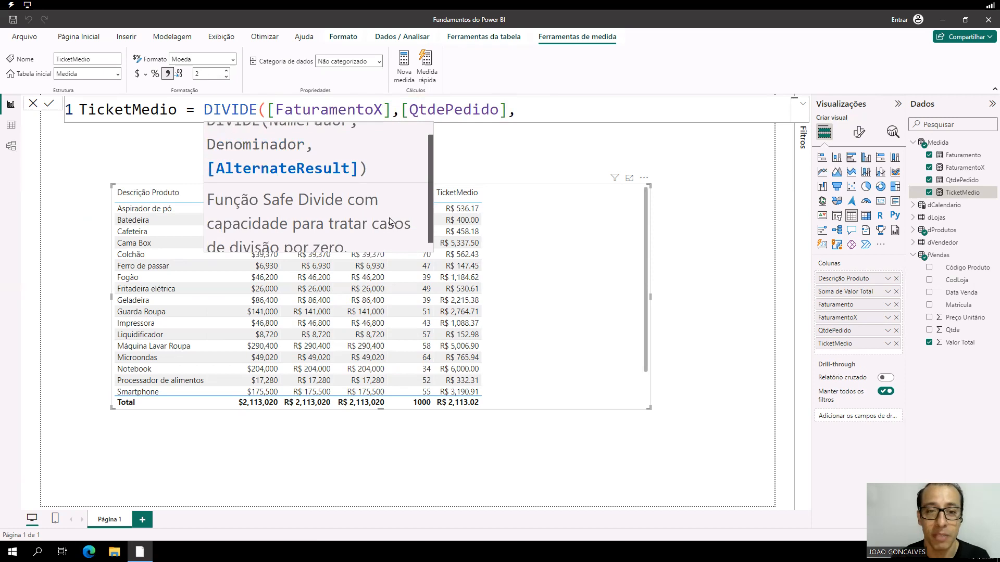
pyautogui.scroll(-1, 245, 220)
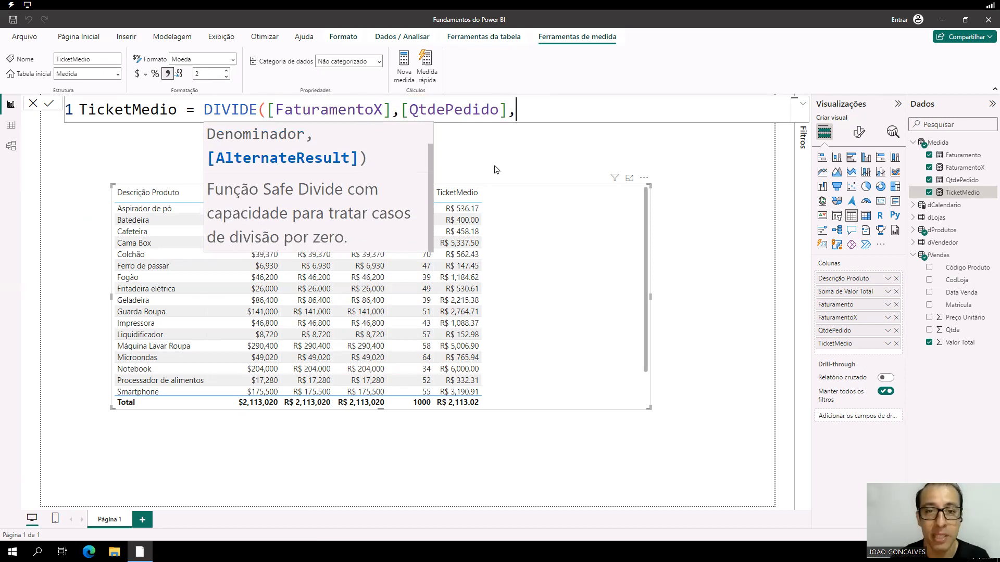
pyautogui.write('0)')
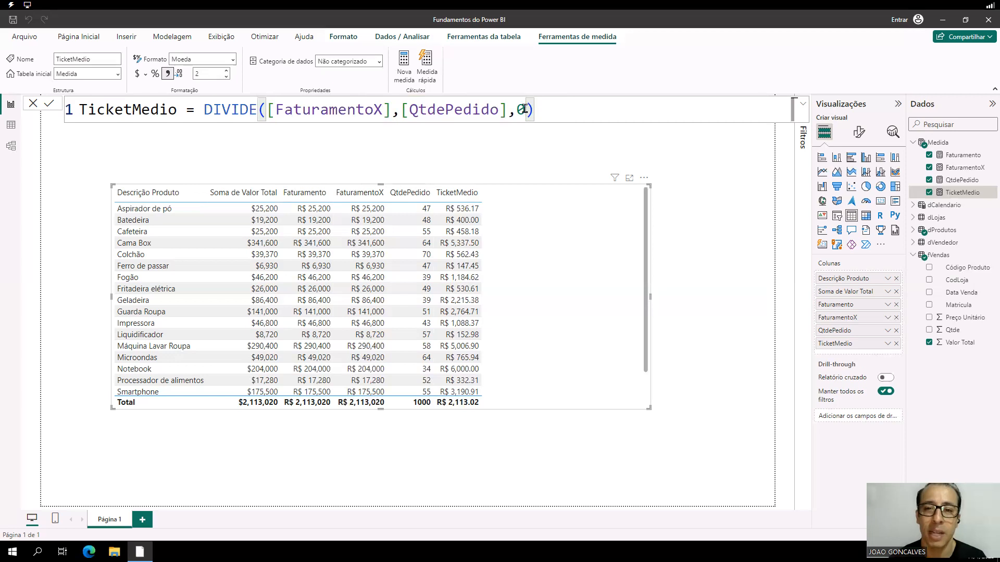
# Replace the alternate result in the TicketMedio DIVIDE expression with the text "Não é possível divisão por zero"
pyautogui.hotkey('shift', 'Left')
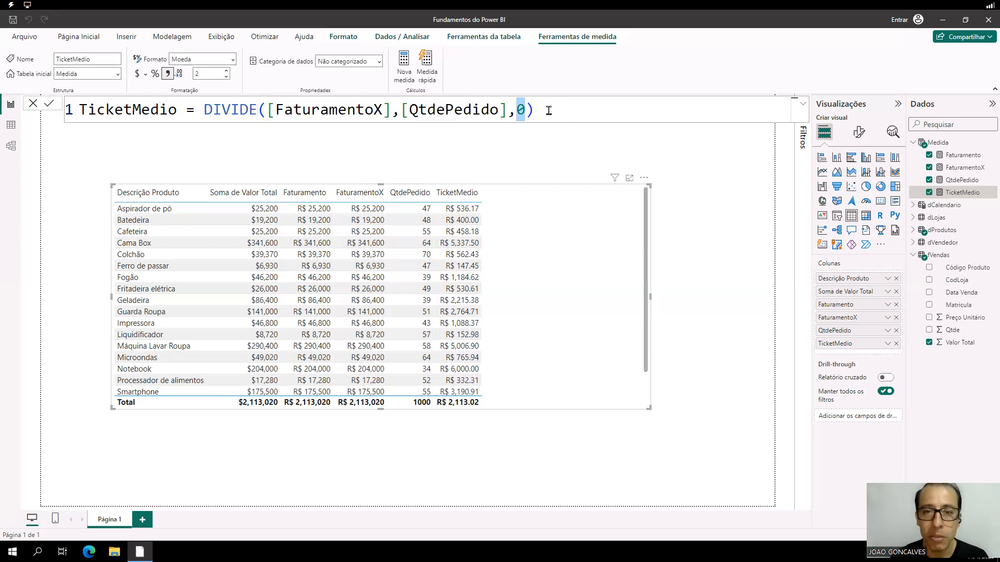
pyautogui.write('"Não é possível ')
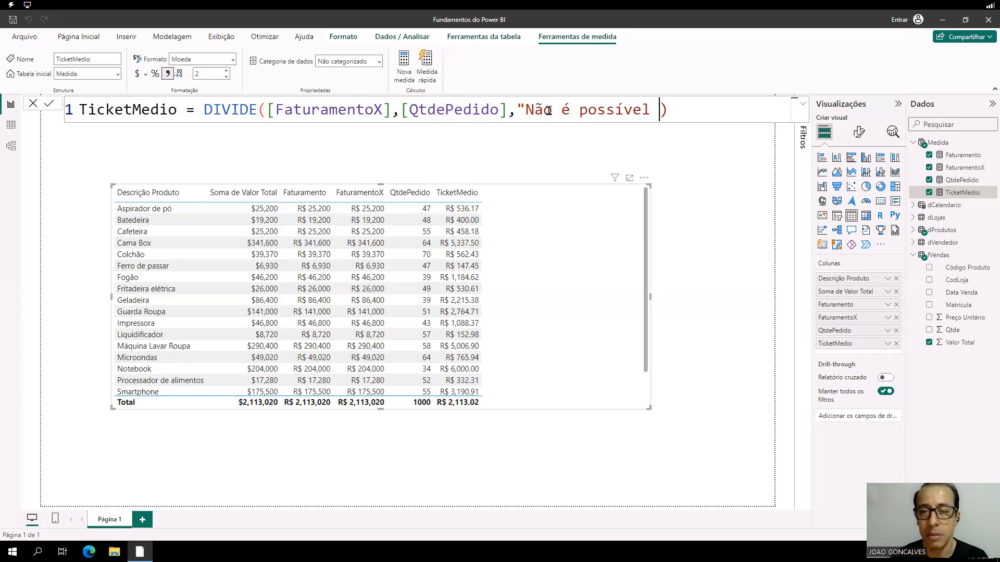
pyautogui.write('divisão por zero')
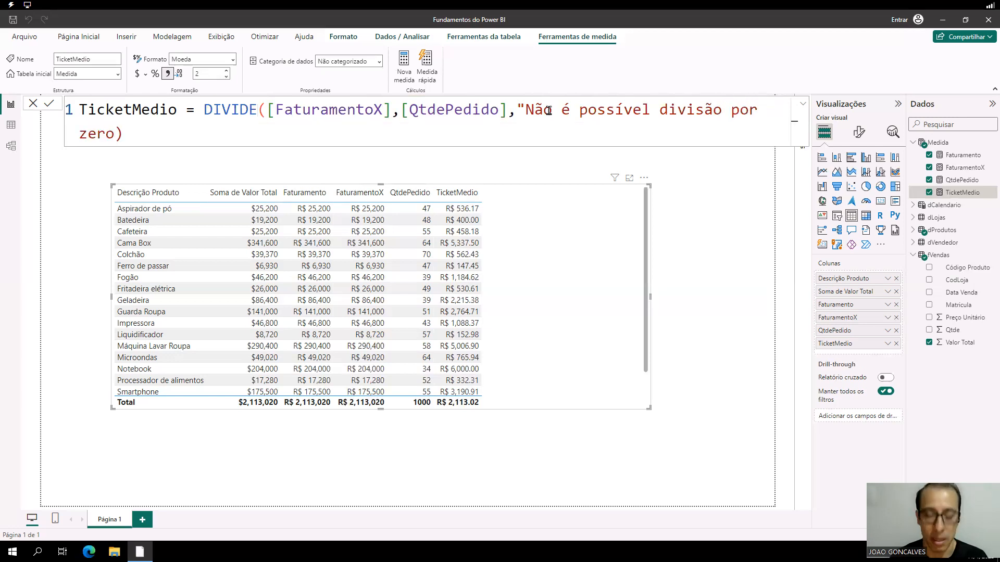
pyautogui.write('"')
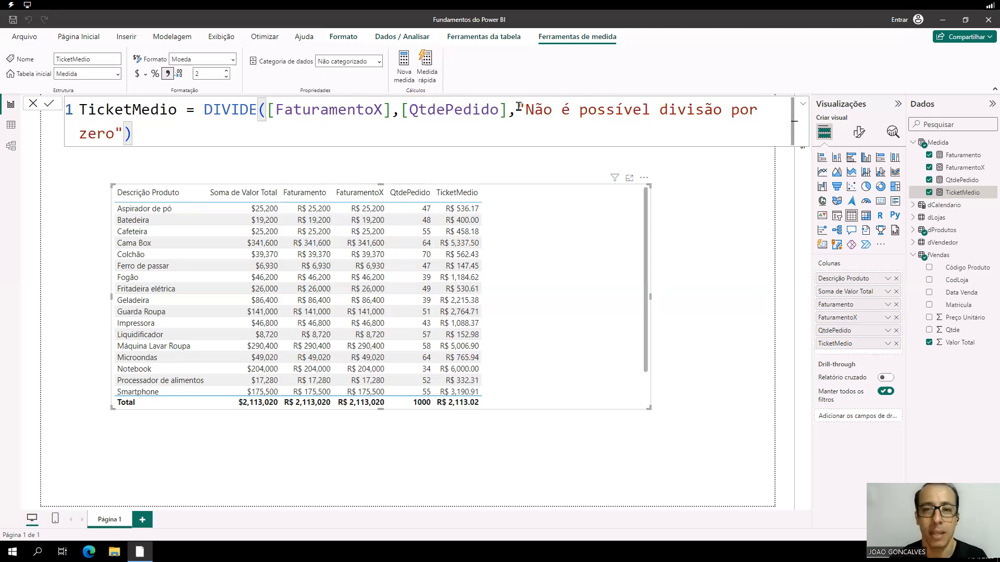
# Change the alternate result of the TicketMedio DIVIDE expression back to 0 and commit the formula
pyautogui.doubleClick(573, 122)
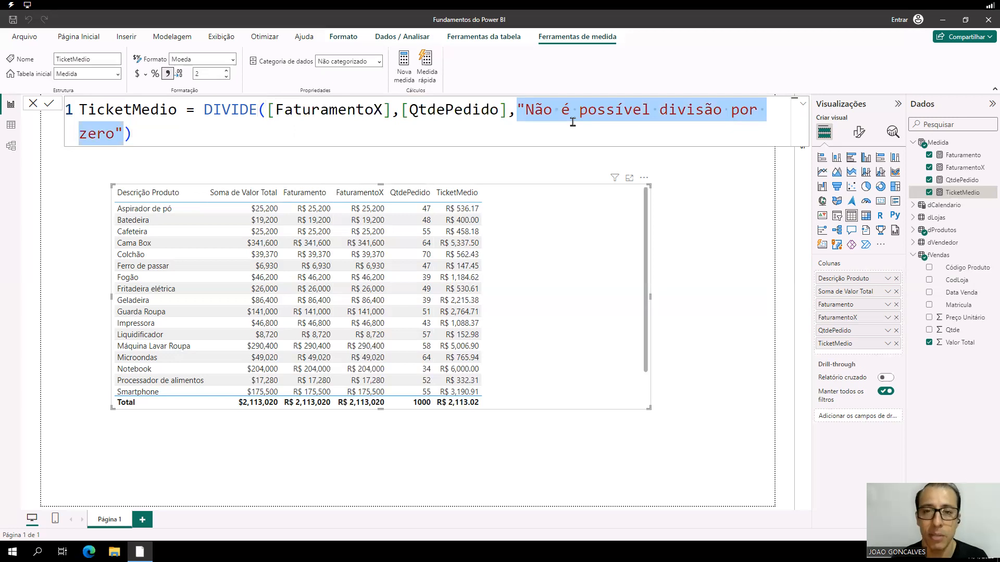
pyautogui.write('0')
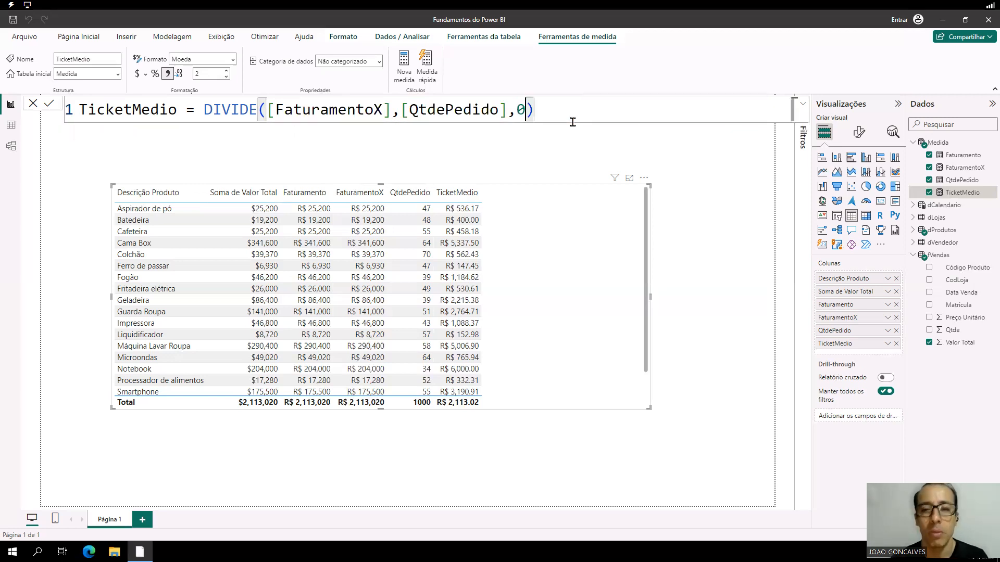
pyautogui.press('Return')
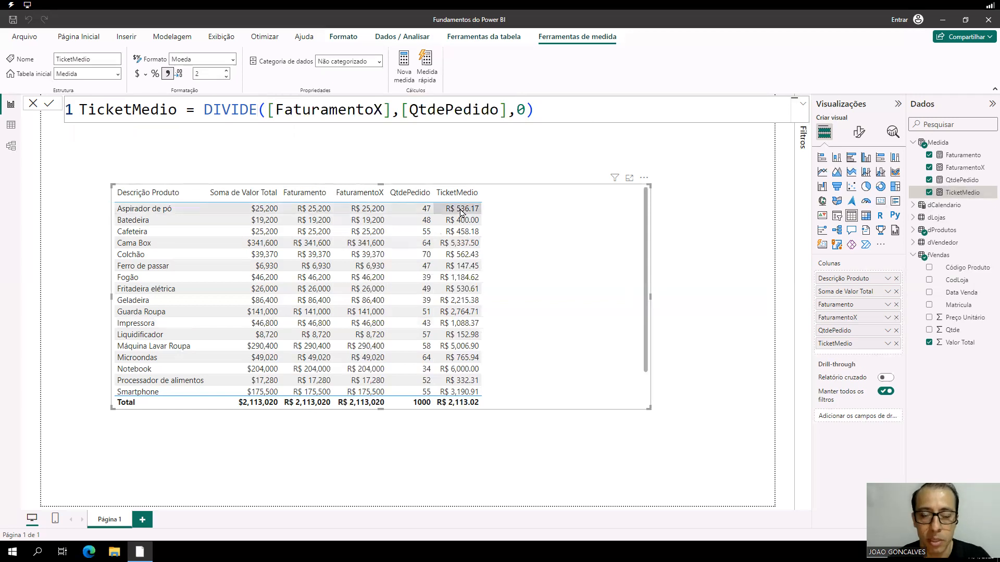
# Review the formulas of the TicketMedio, QtdePedido, FaturamentoX and Faturamento measures against the product table visual
pyautogui.doubleClick(232, 109)
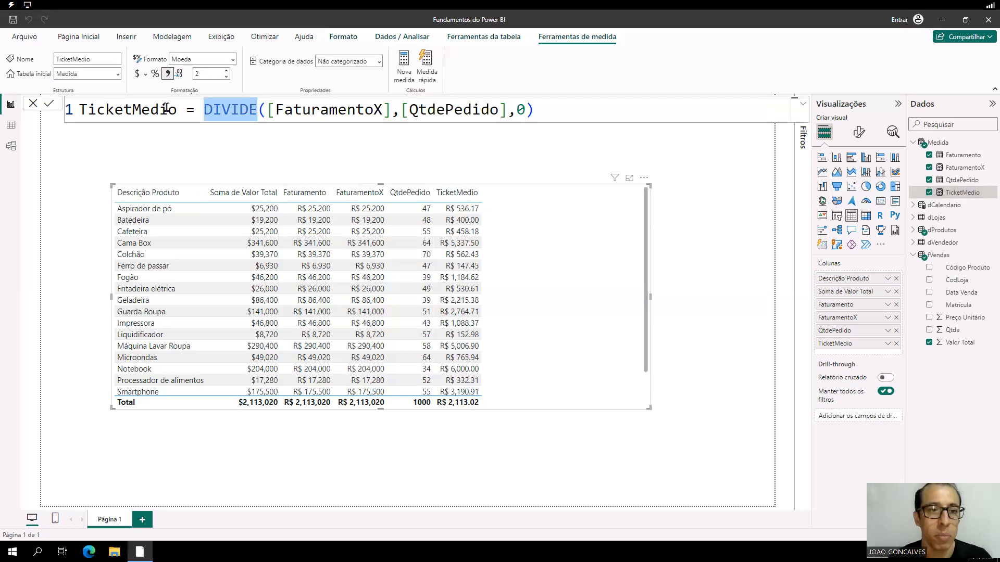
pyautogui.click(550, 109)
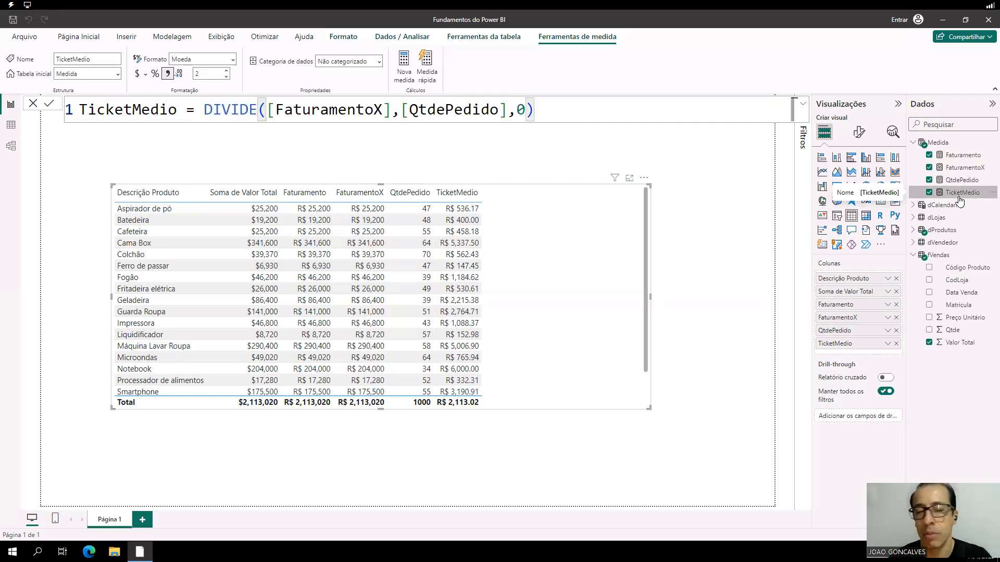
pyautogui.click(960, 181)
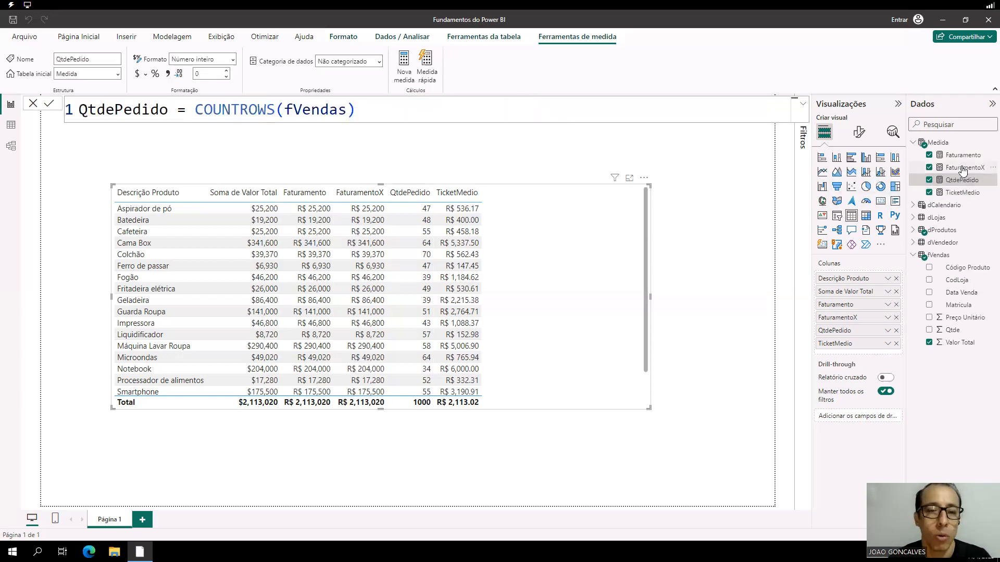
pyautogui.click(963, 169)
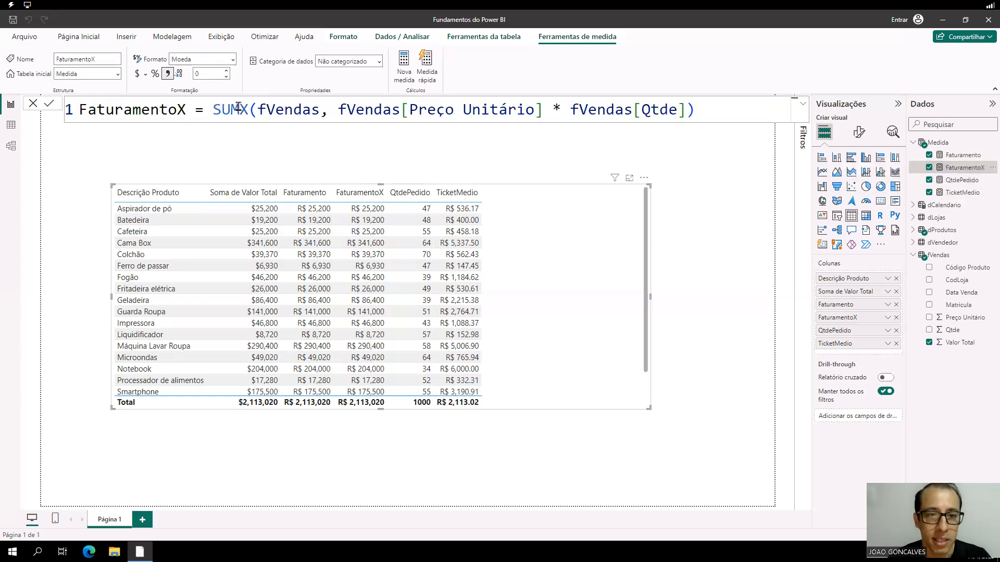
pyautogui.doubleClick(286, 109)
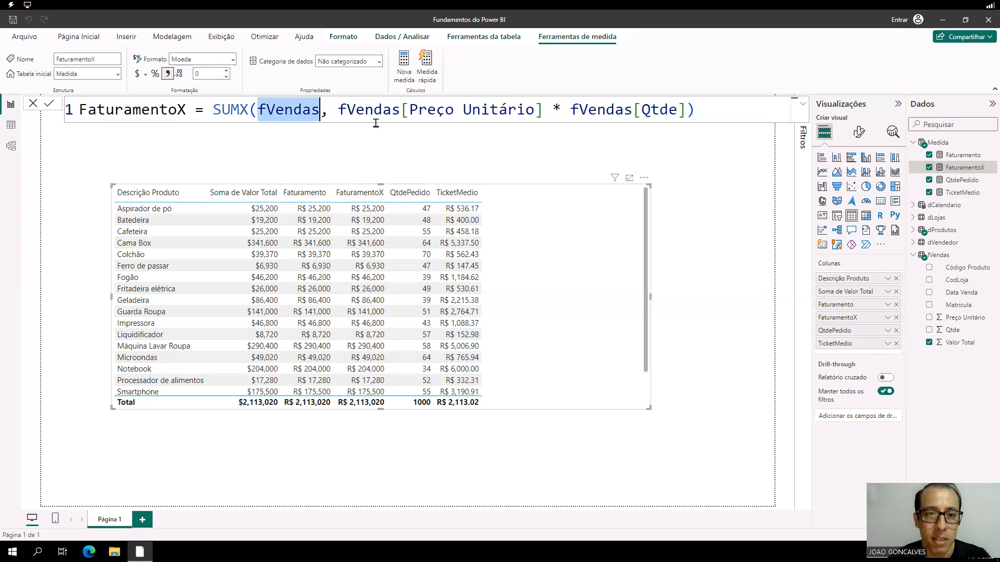
pyautogui.doubleClick(518, 114)
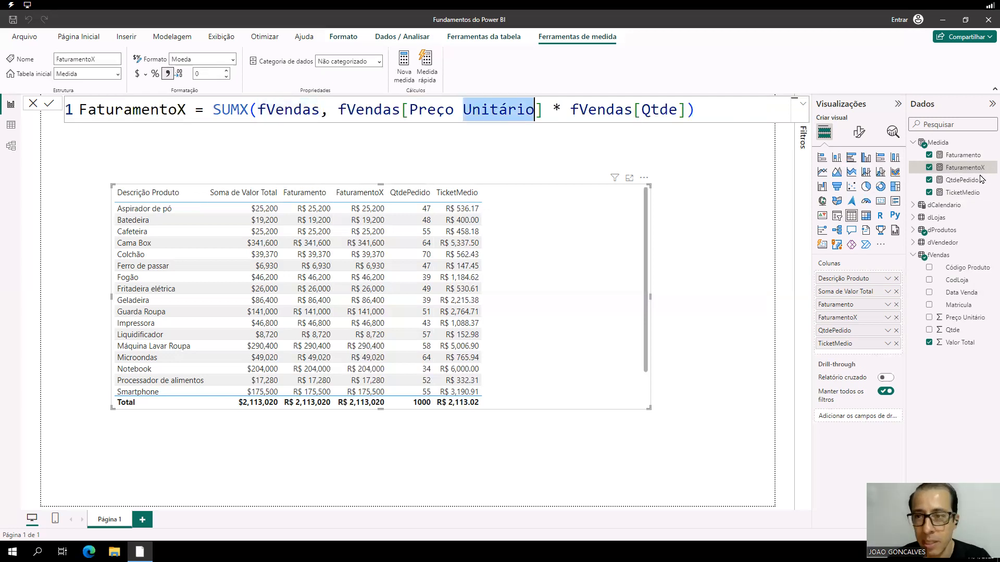
pyautogui.click(961, 156)
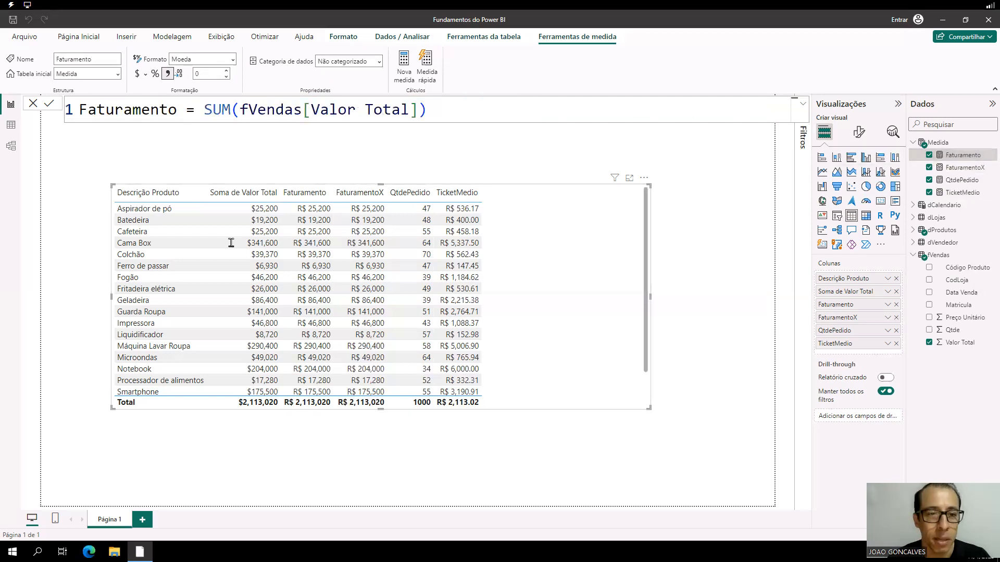
pyautogui.click(151, 210)
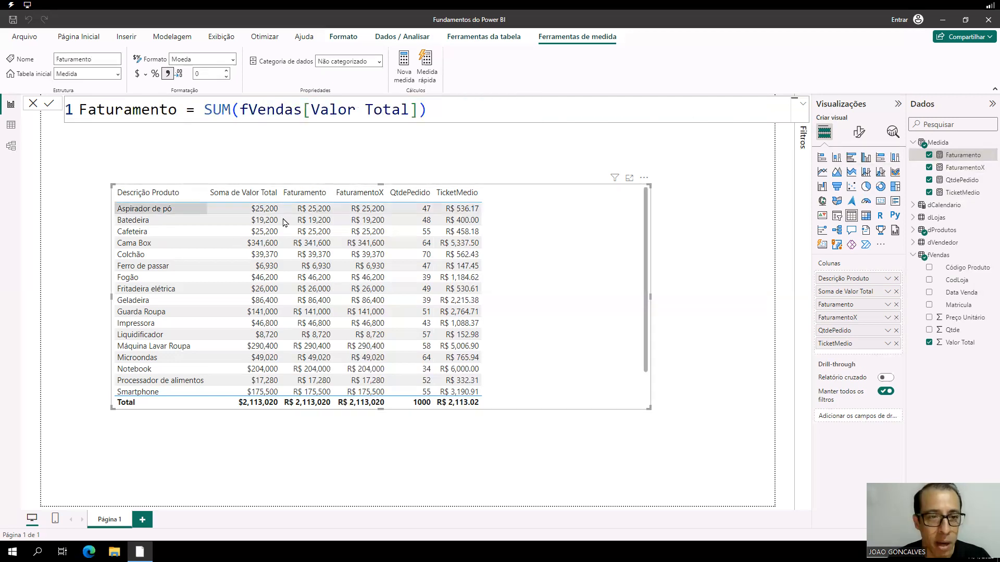
pyautogui.click(535, 264)
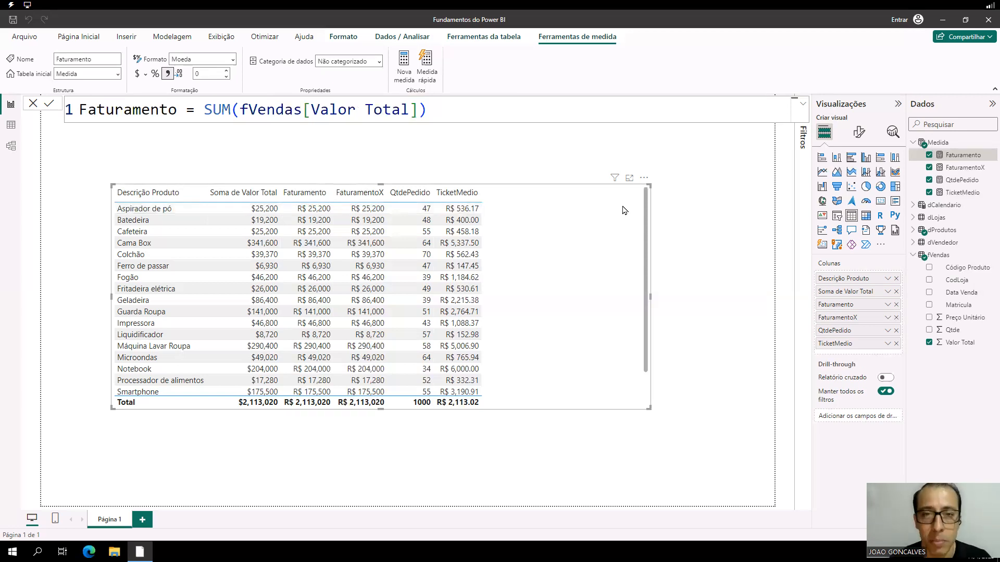
# Save the report file Fundamentos do Power BI
pyautogui.click(10, 21)
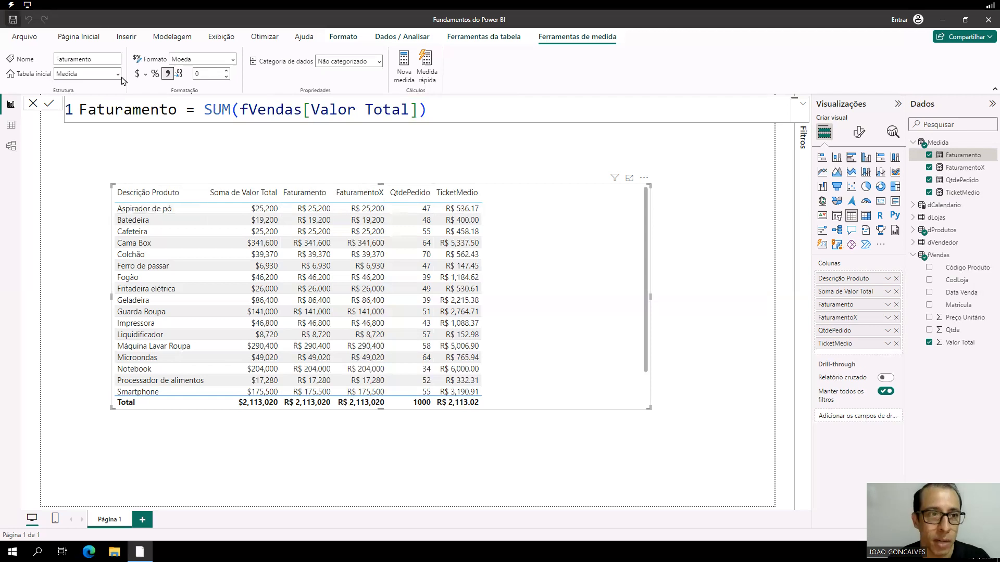